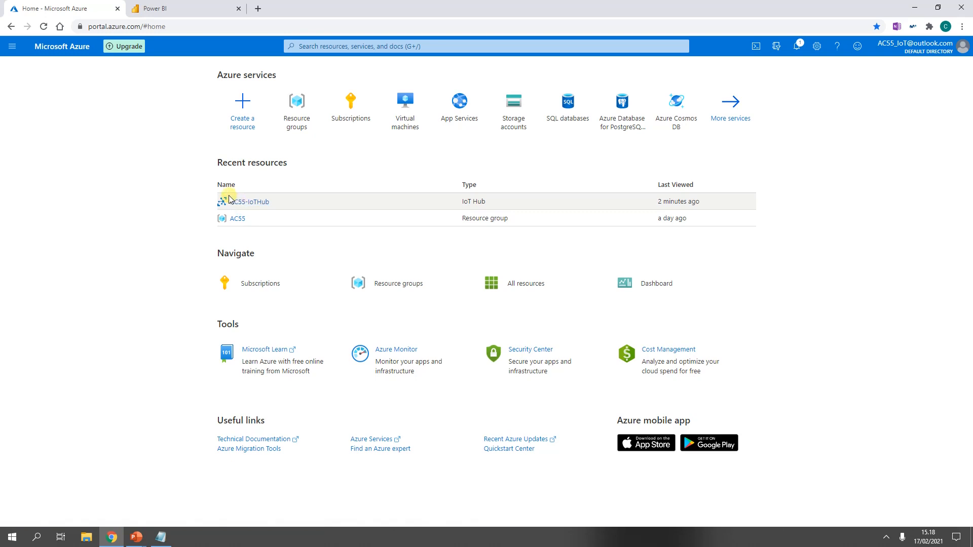
Step: Start a new storage account with the Free Trial subscription and the AC55 resource group
left_click(514, 116)
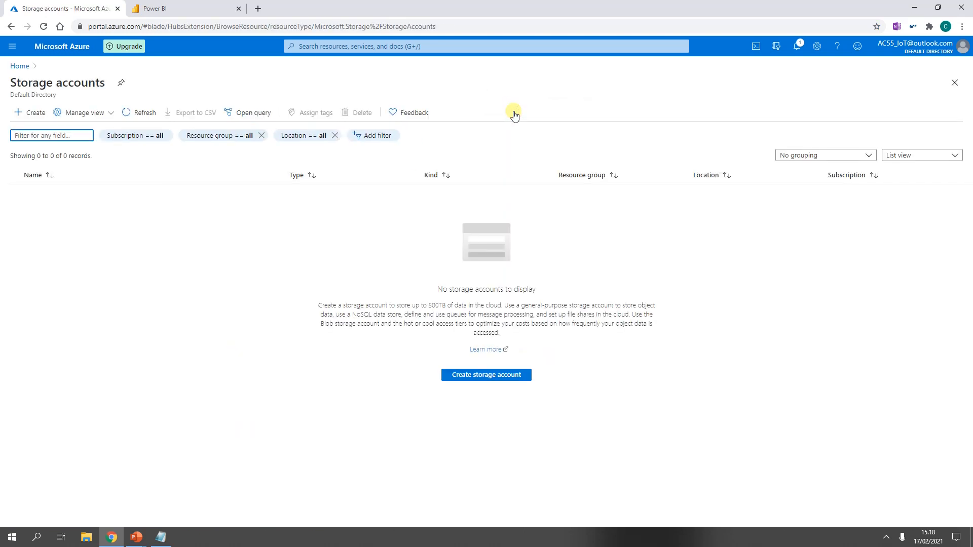
left_click(42, 116)
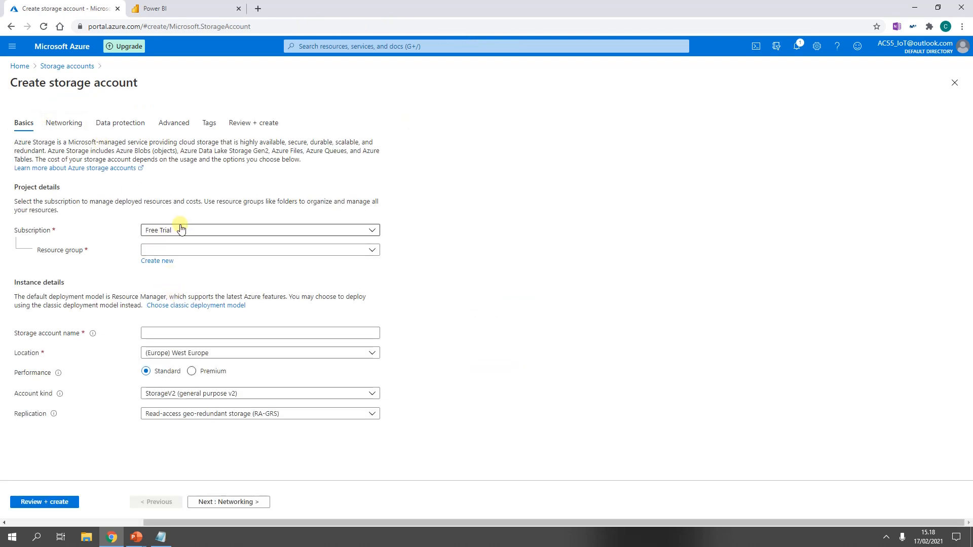
left_click(173, 231)
left_click(174, 231)
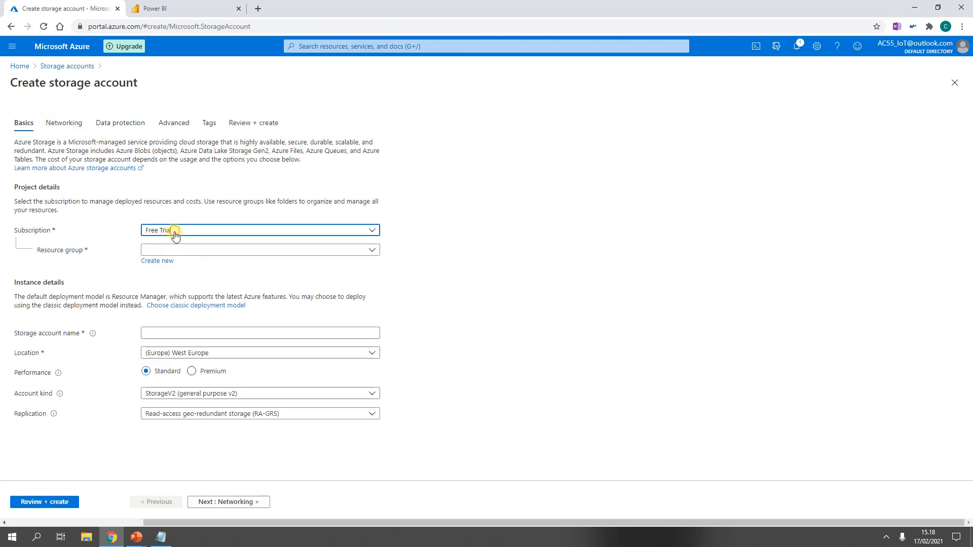
left_click(175, 251)
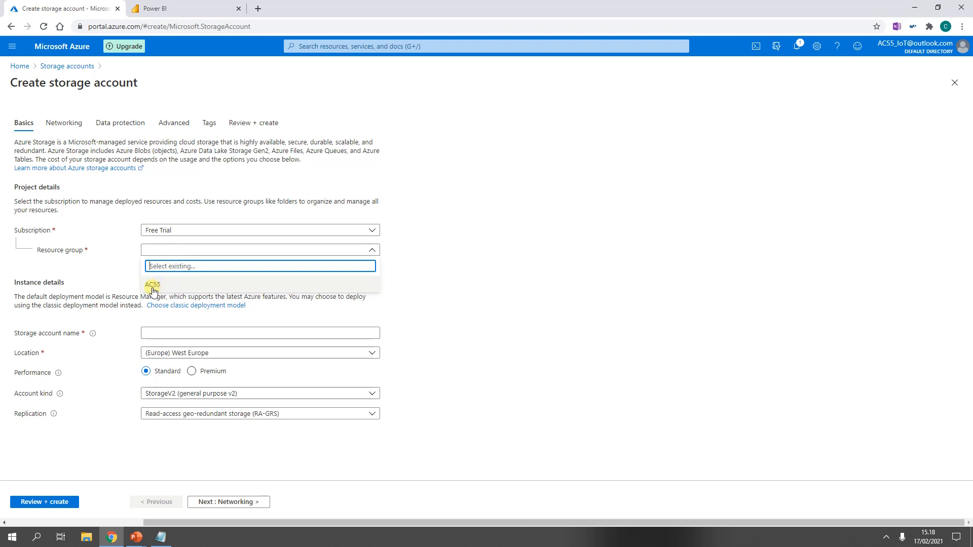
left_click(153, 286)
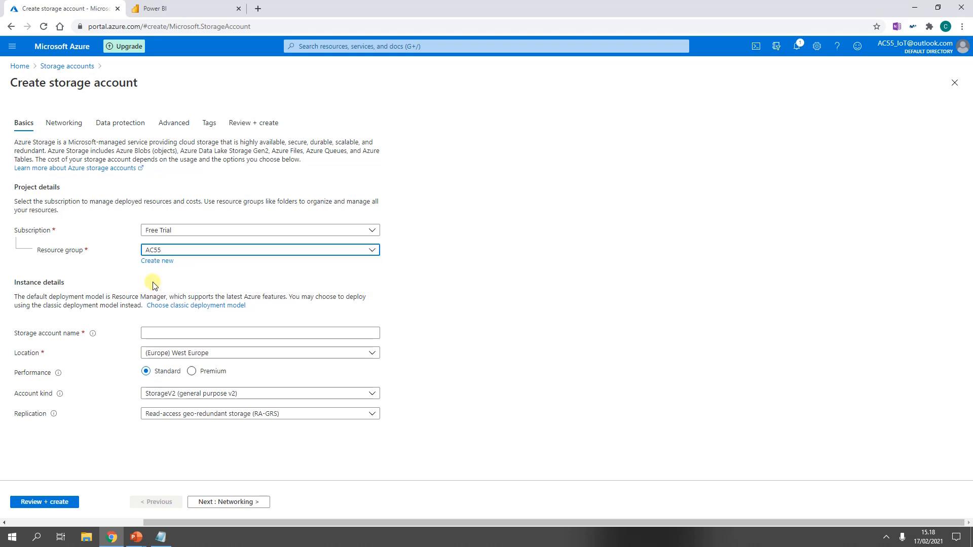
Step: Name the storage account ac55storage2, review the settings and create it
left_click(159, 333)
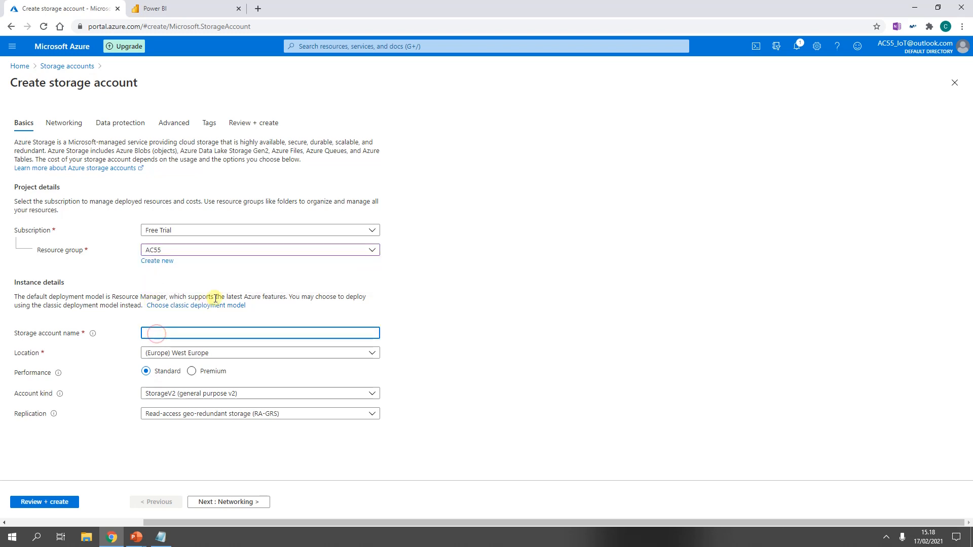
type("AC55")
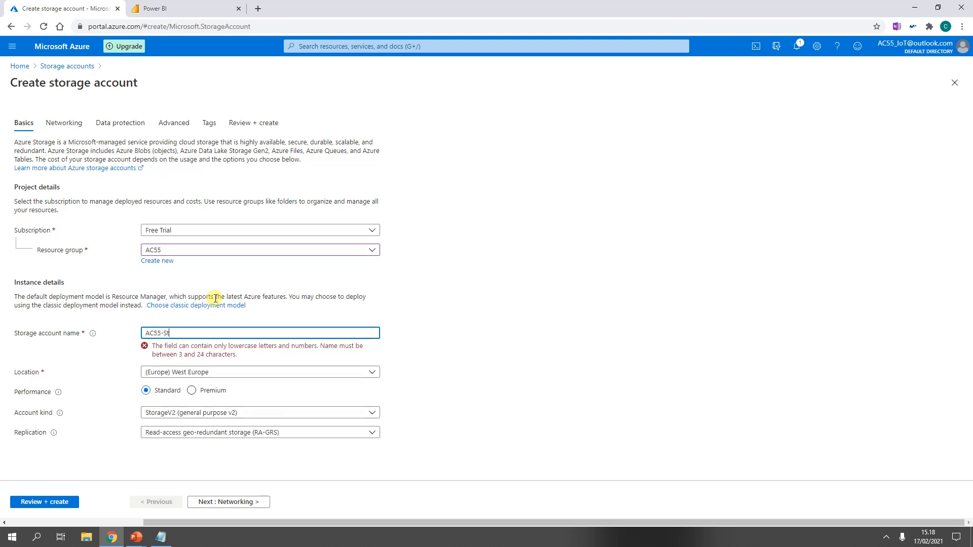
type("-St")
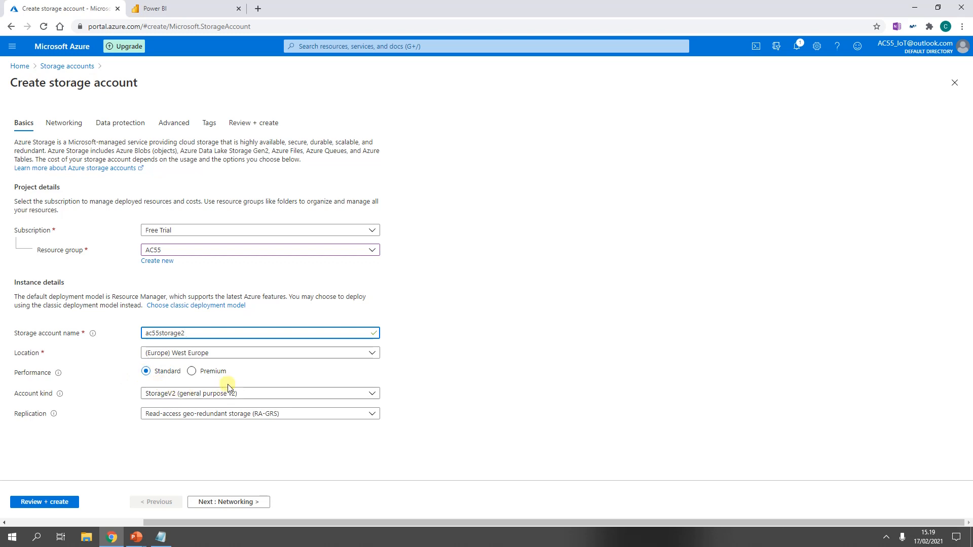
left_click(47, 508)
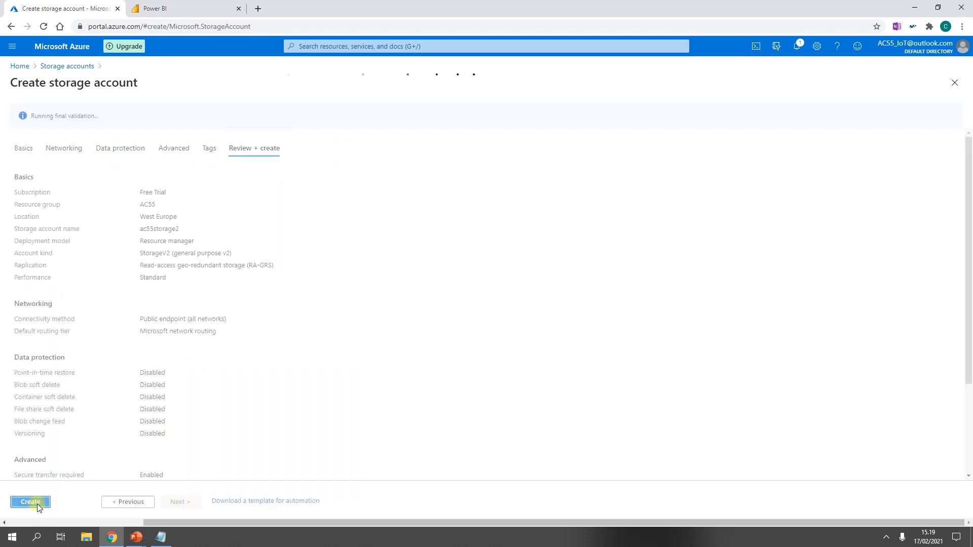
left_click(38, 507)
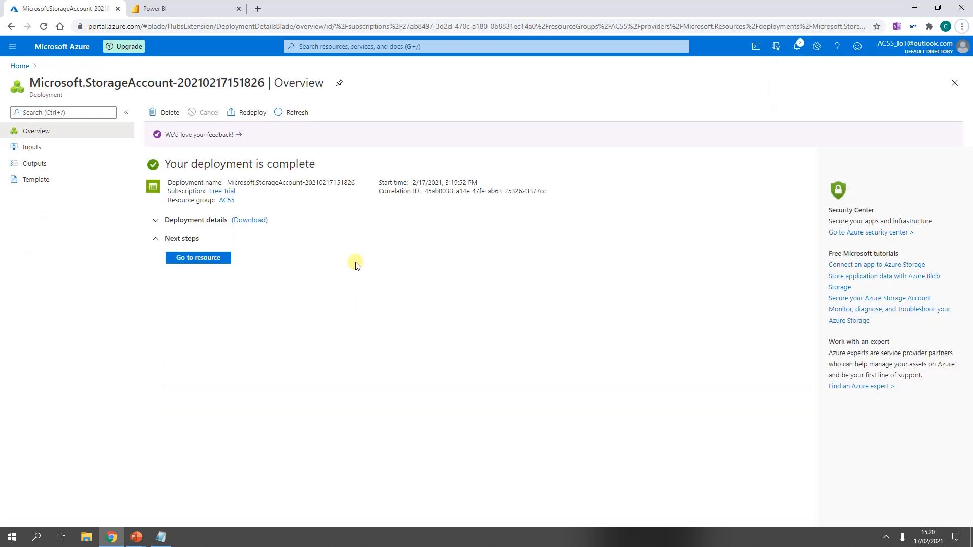
Step: Add a container named ac55-blob-storage to the new storage account and open it
left_click(177, 259)
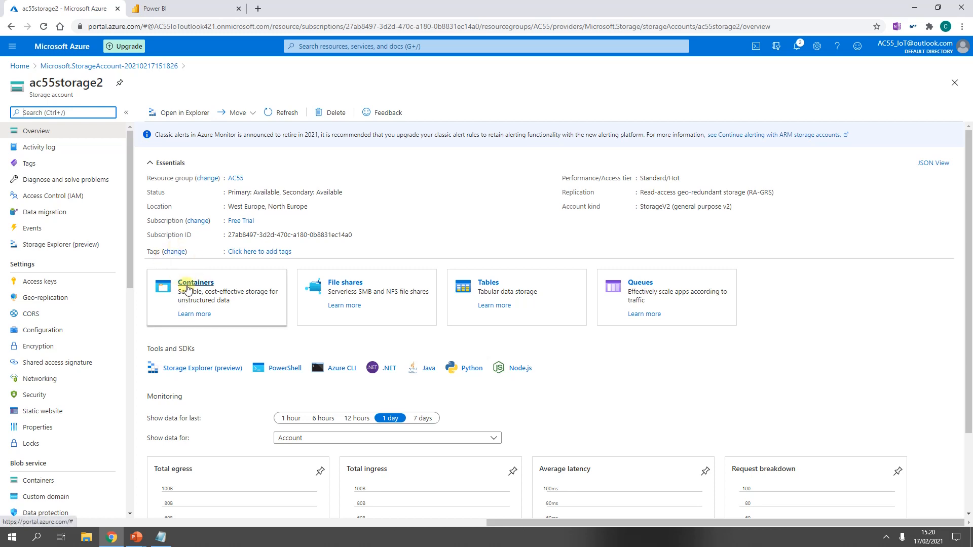
left_click(187, 287)
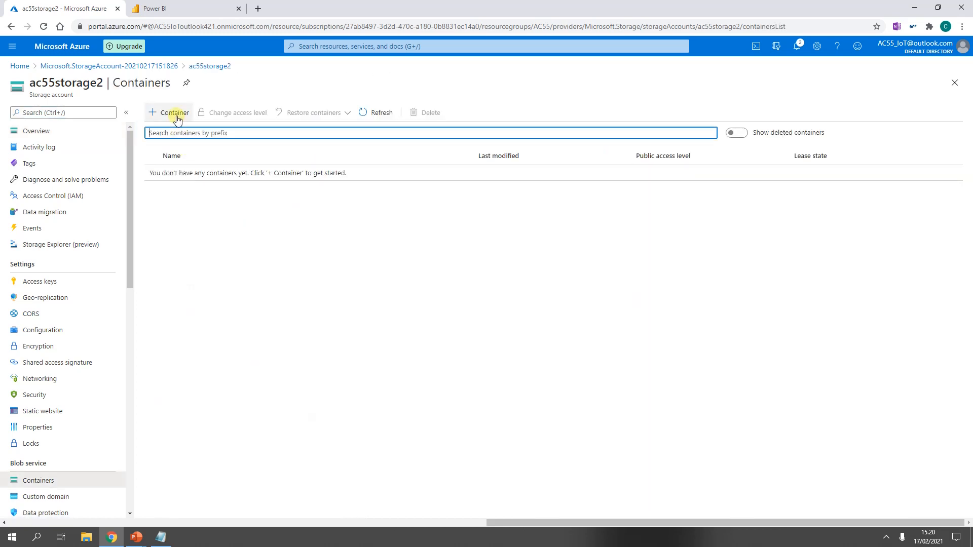
left_click(177, 116)
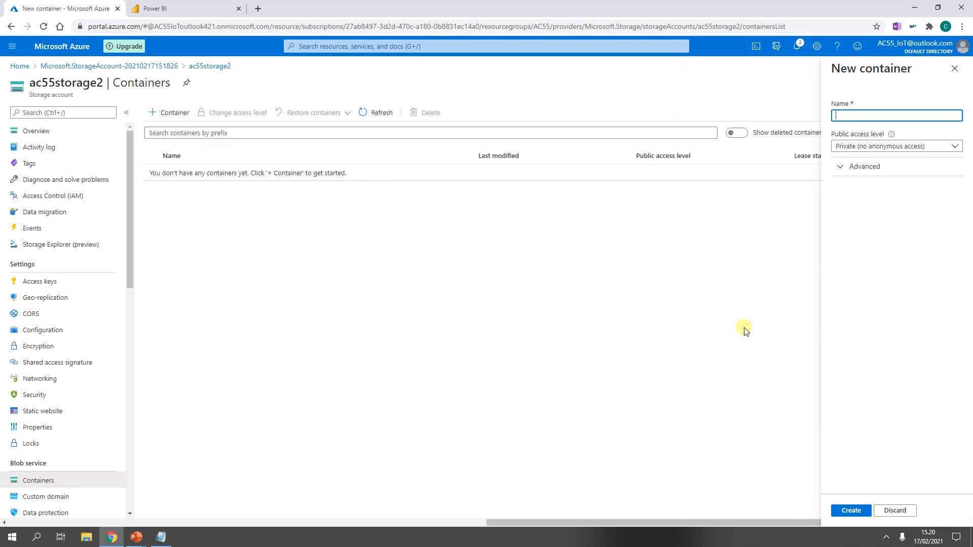
type("ac55-blob-storage")
left_click(857, 512)
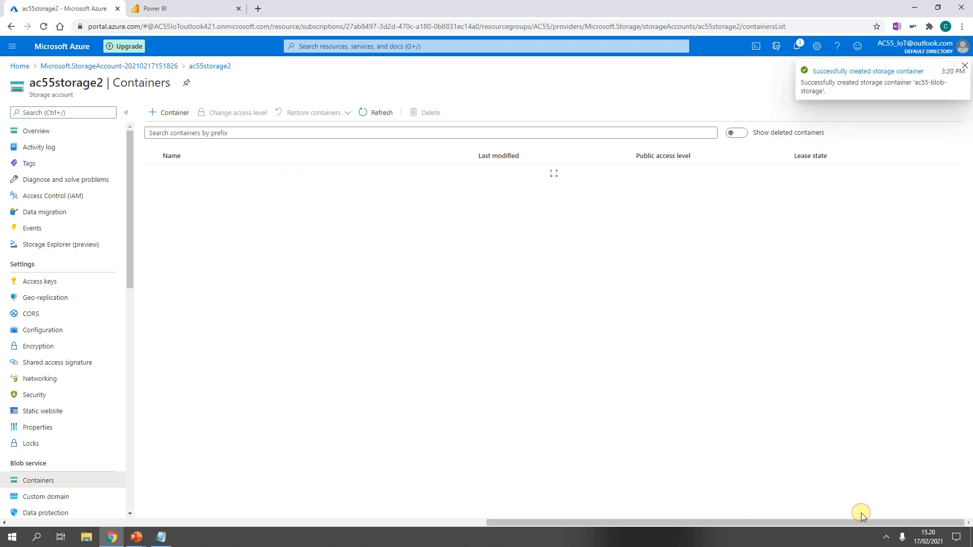
left_click(201, 177)
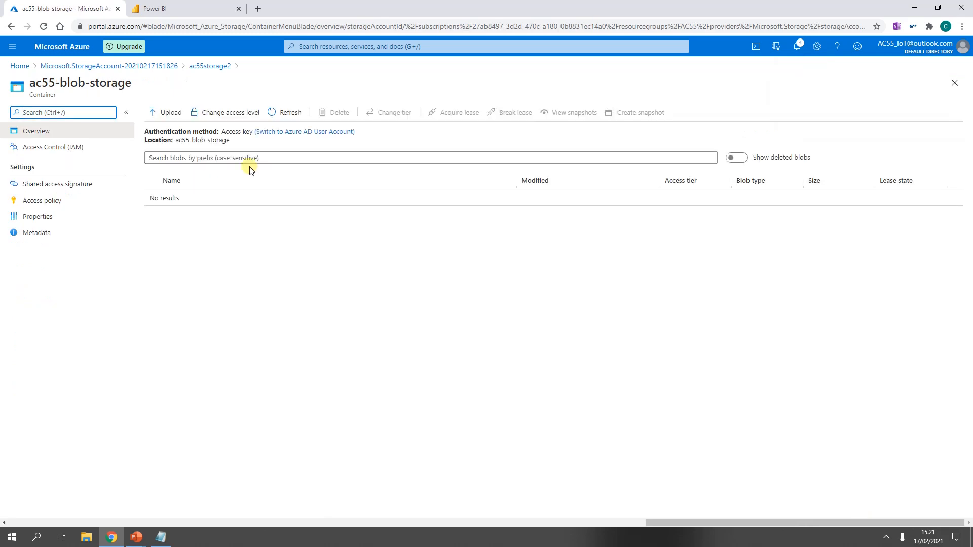
Step: Search the Marketplace for Stream Analytics job and start creating one
left_click(156, 9)
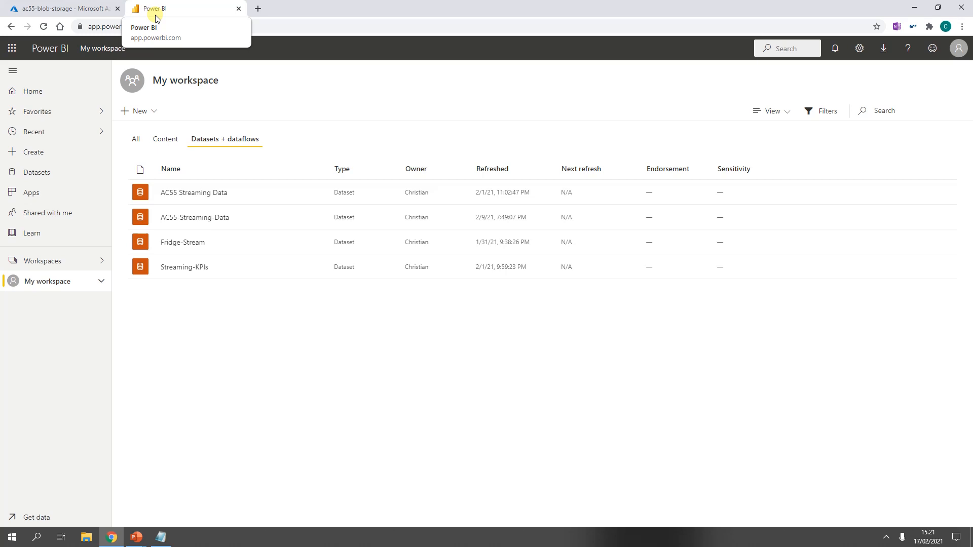
left_click(71, 9)
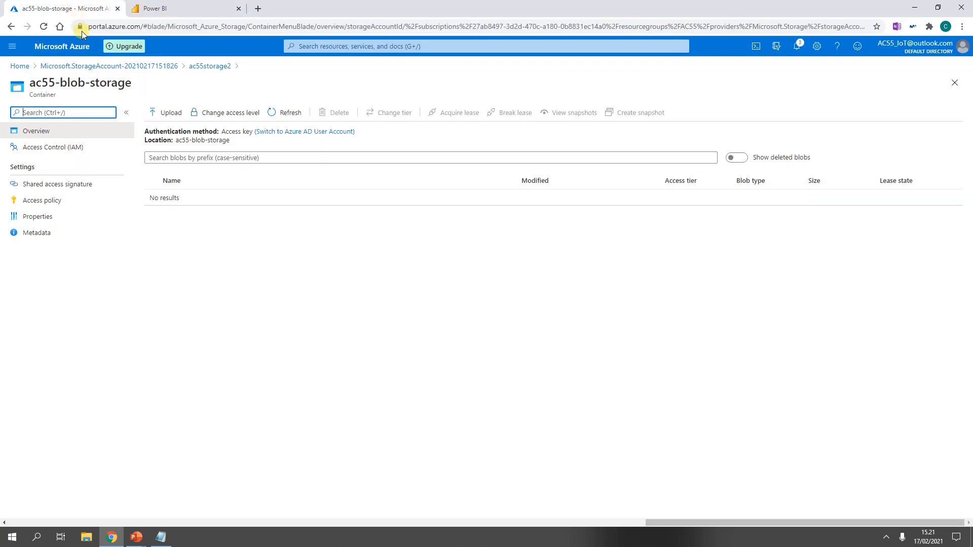
left_click(11, 47)
left_click(26, 80)
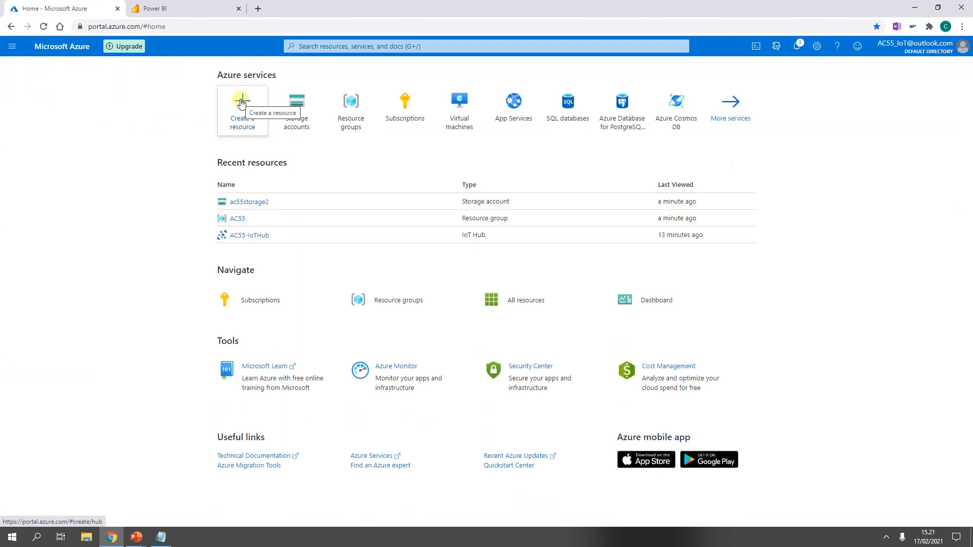
left_click(241, 104)
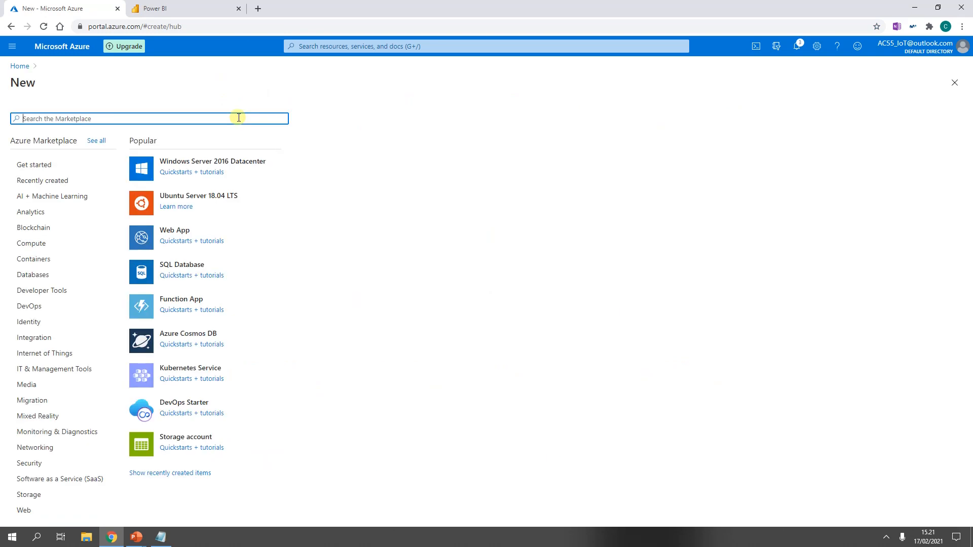
type("Stream analy")
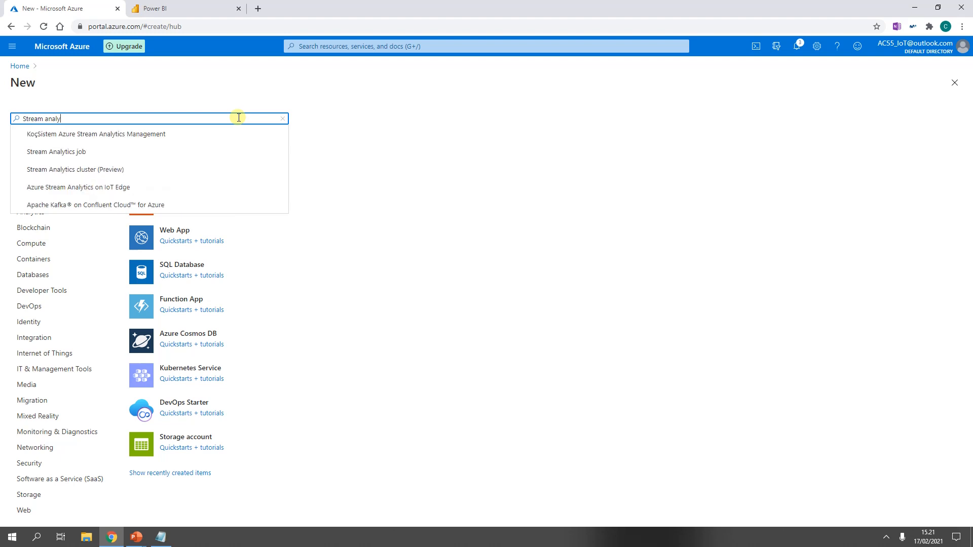
left_click(83, 152)
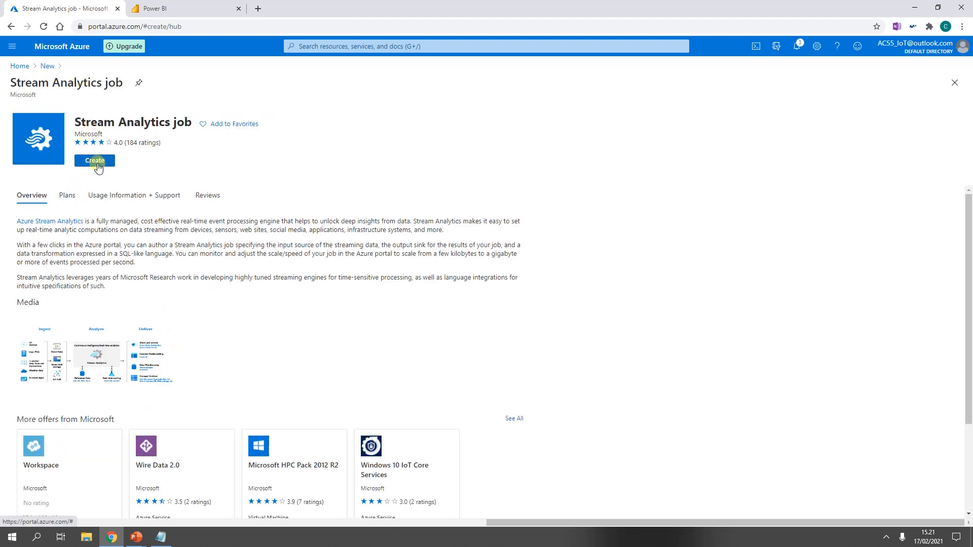
left_click(95, 161)
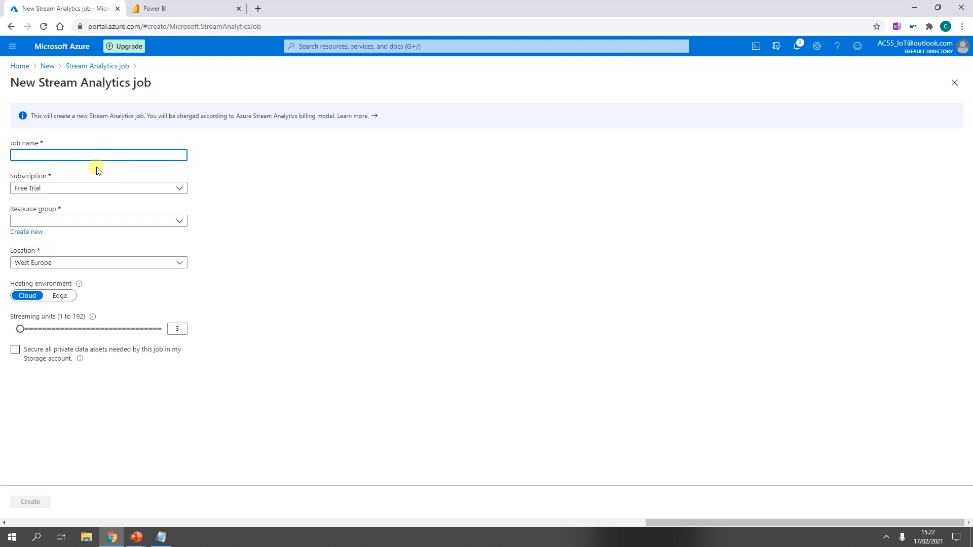
Step: Create the Stream Analytics job AC55-Stream-Analytics in the AC55 resource group
type("C55-Stream-Analytics")
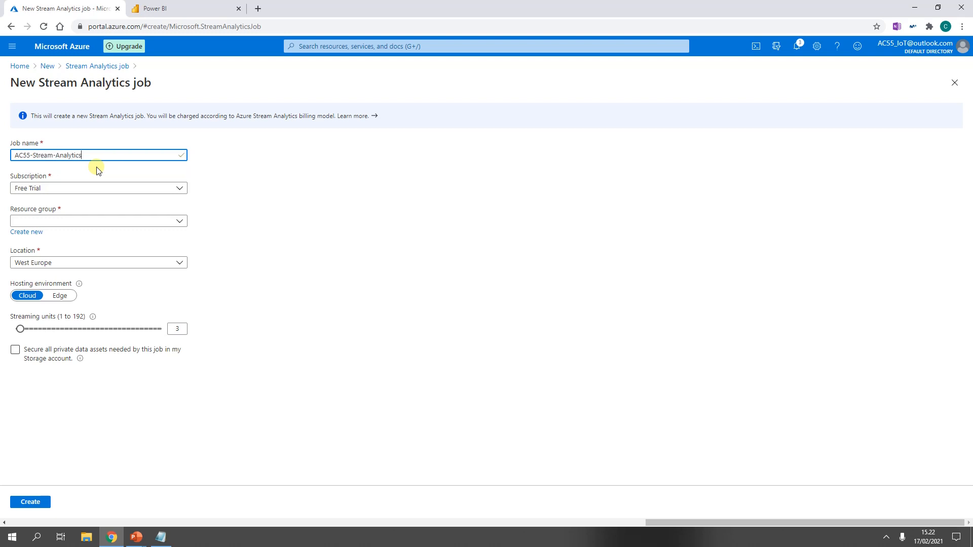
key("Tab")
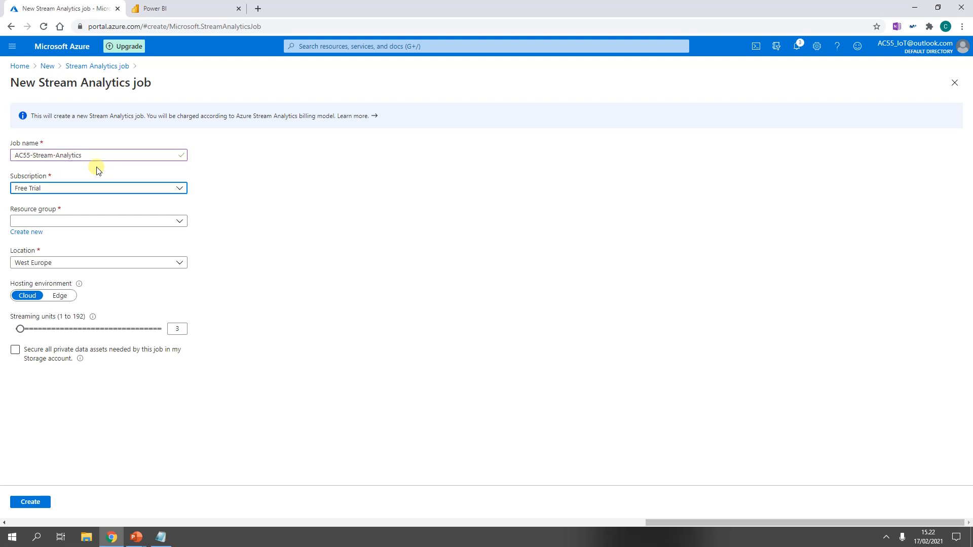
left_click(91, 224)
left_click(20, 256)
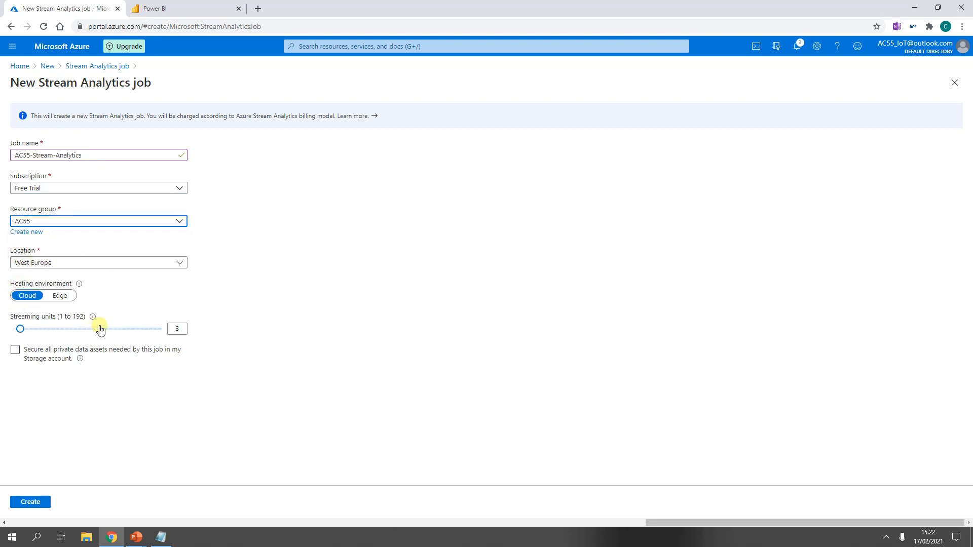
left_click(170, 329)
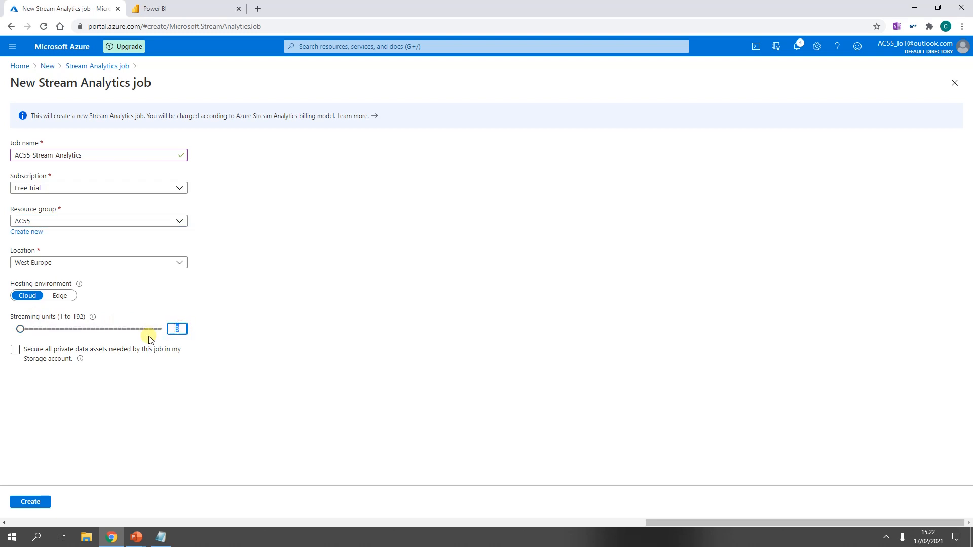
left_click(162, 407)
left_click(28, 501)
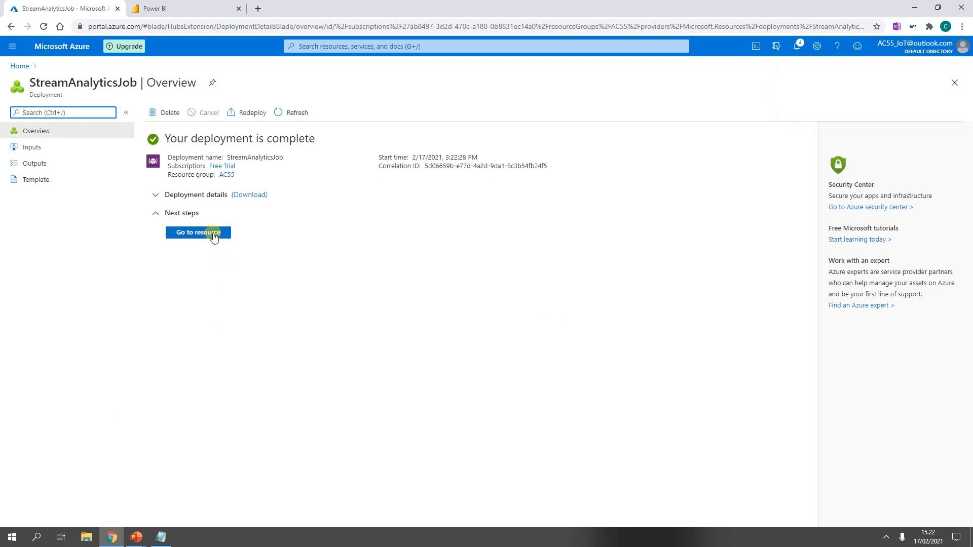
Step: Open the new job's inputs and add an IoT Hub stream input
left_click(211, 235)
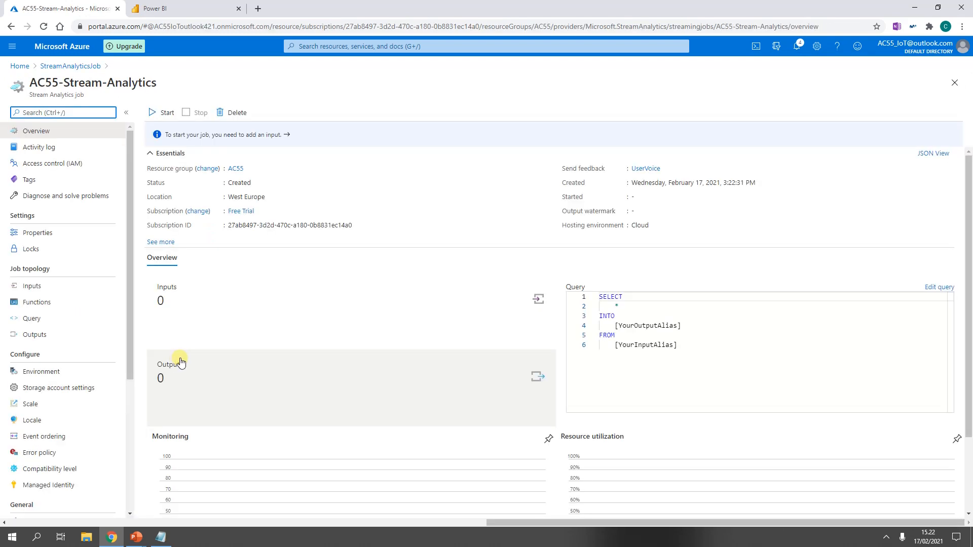
left_click(55, 291)
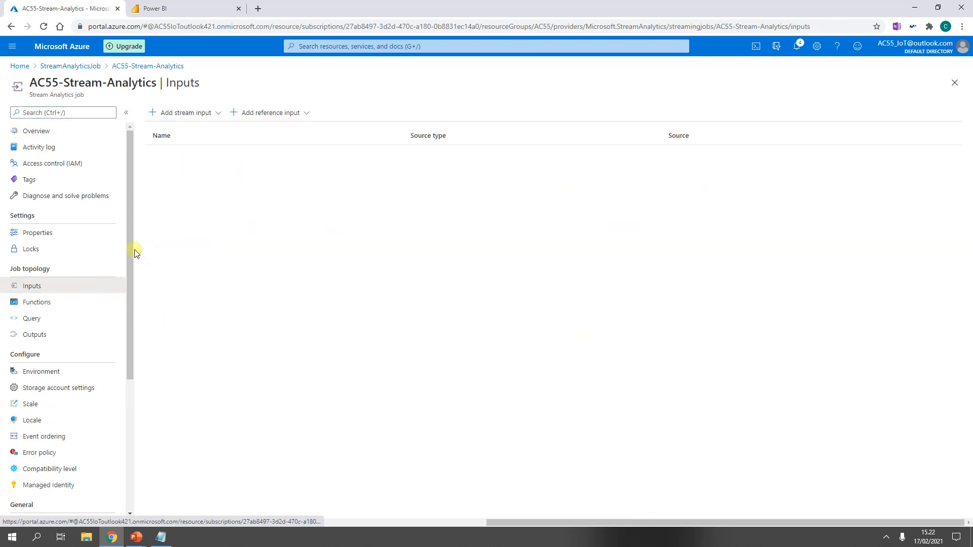
left_click(218, 114)
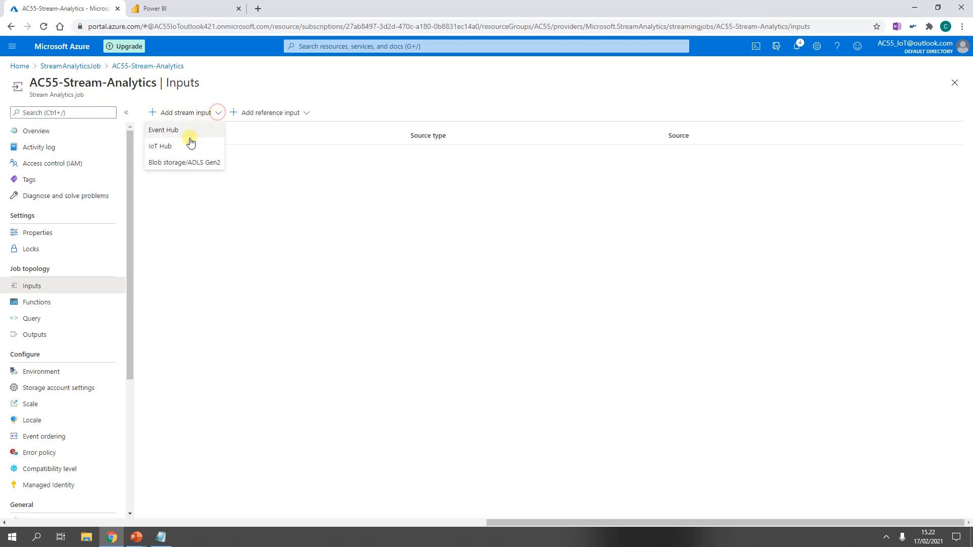
left_click(167, 148)
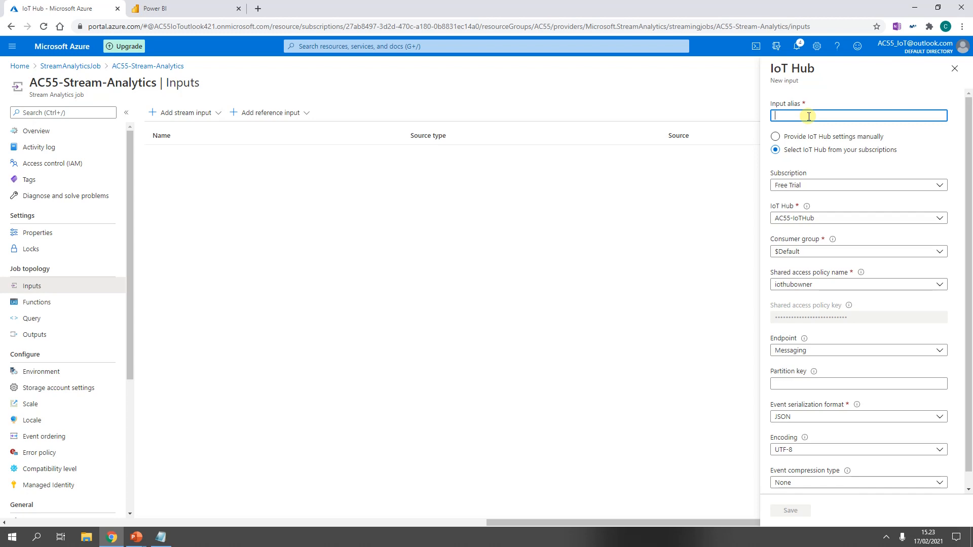
Step: Name the IoT Hub input AC55-Stream-Input, keep the Free Trial subscription, and save the input
type("AC")
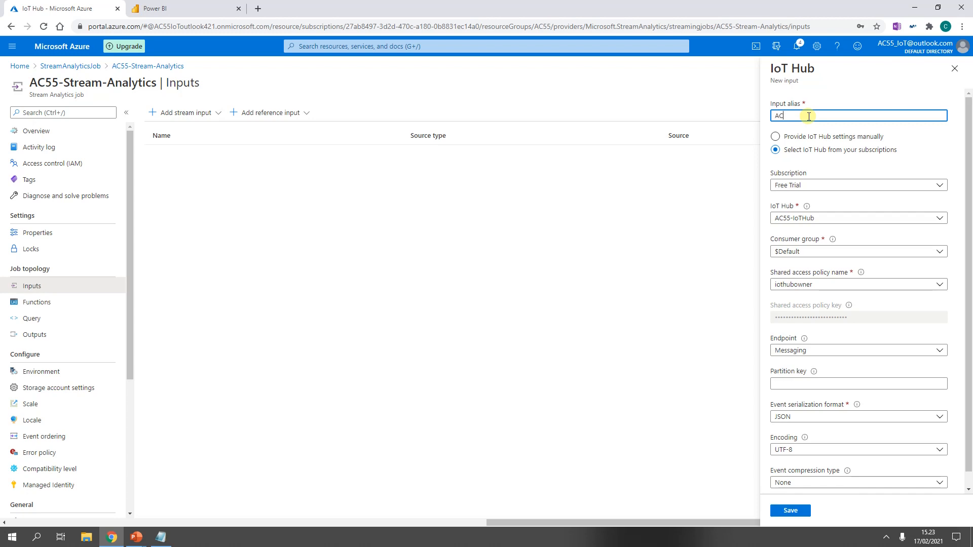
type("55-Stream-Input")
left_click(824, 186)
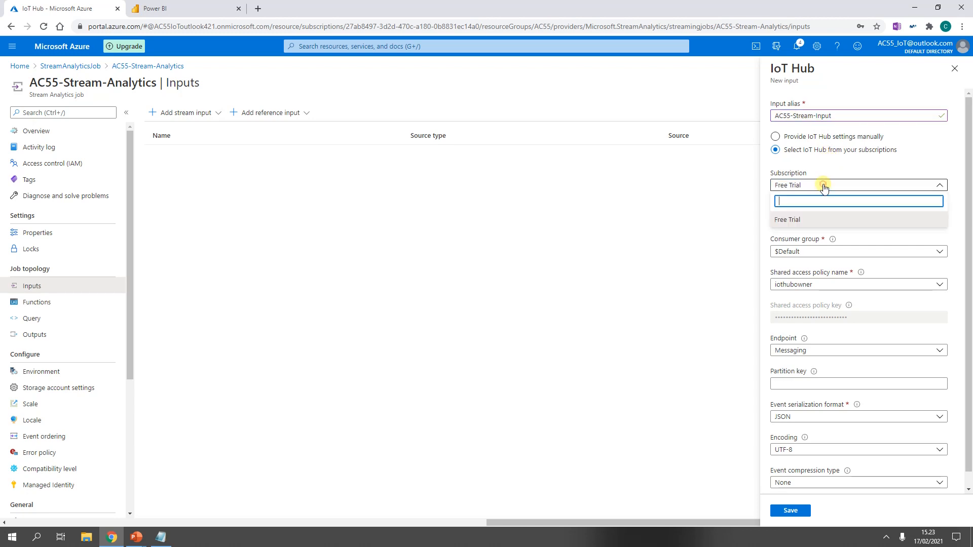
left_click(799, 220)
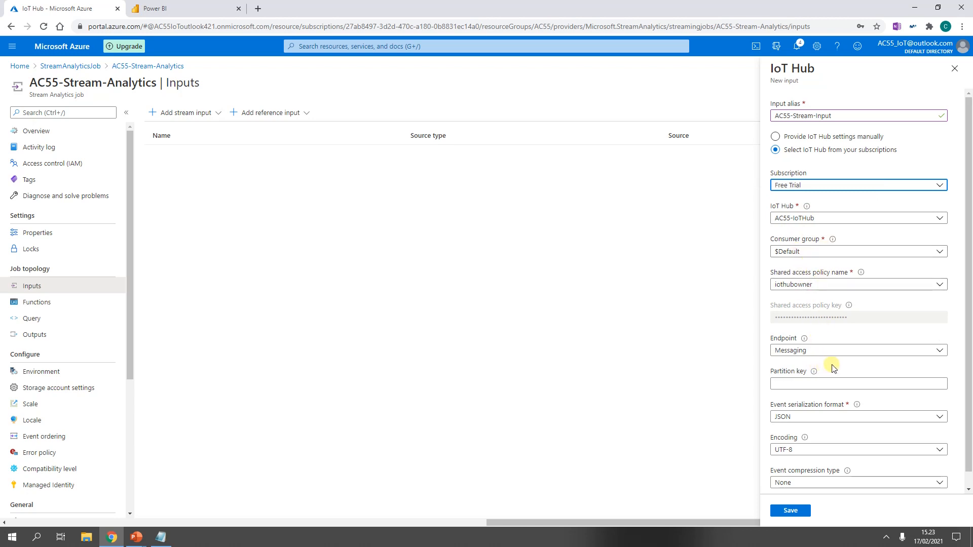
scroll(834, 367, "down", 1)
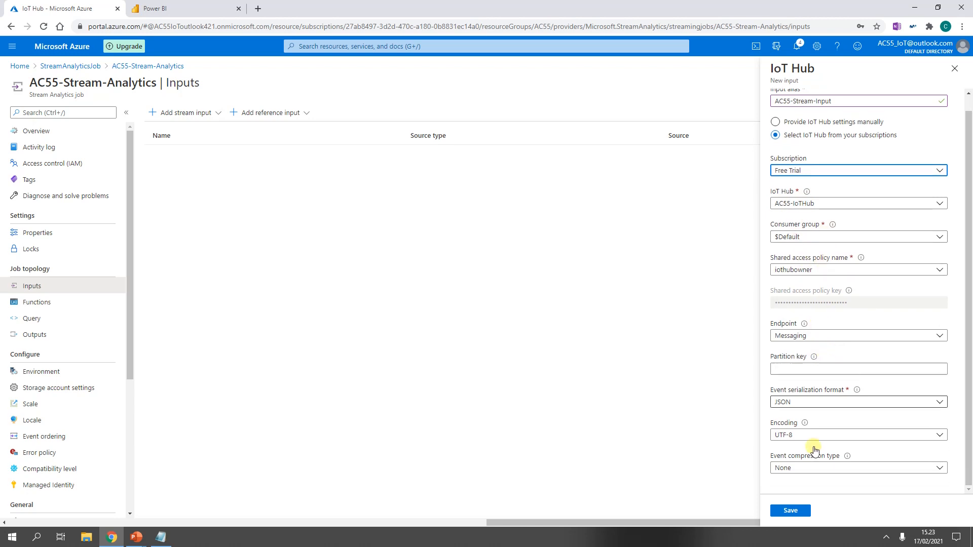
left_click(794, 512)
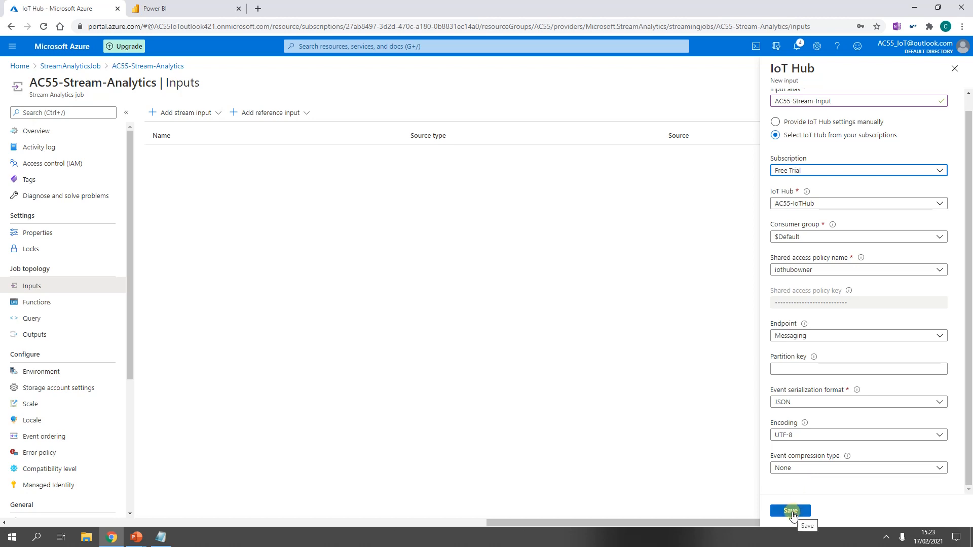
left_click(790, 511)
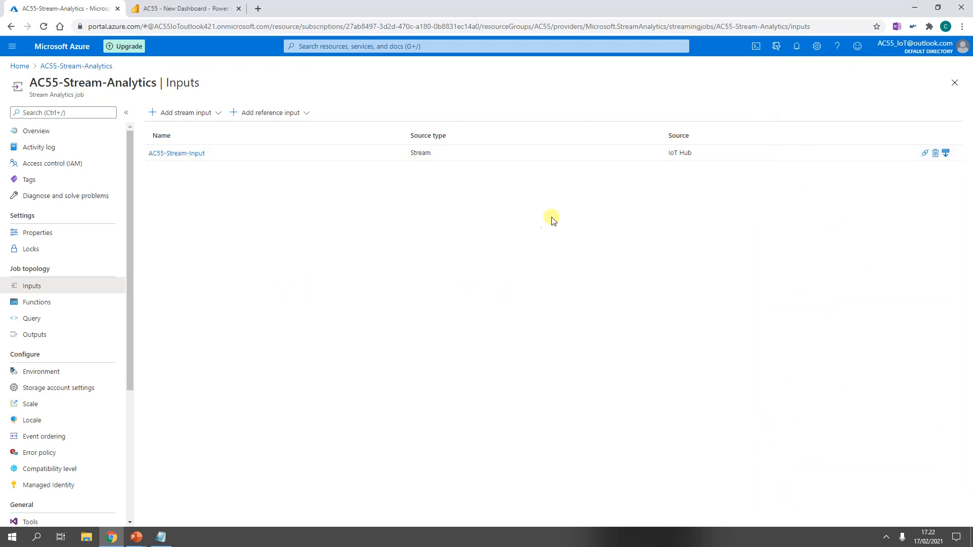
Step: Add a Blob storage/ADLS Gen2 output named AC55-Blob using the existing container with Connection string authentication
left_click(88, 338)
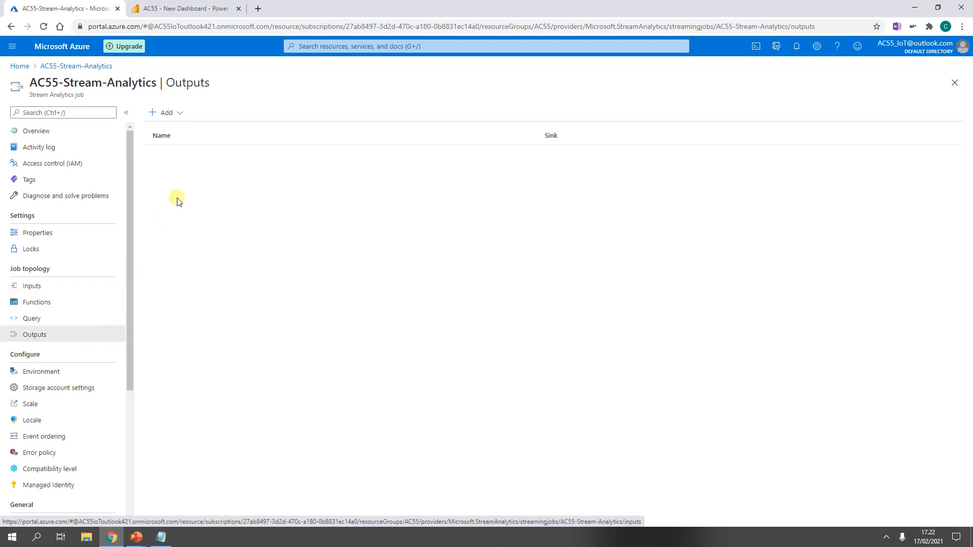
left_click(177, 112)
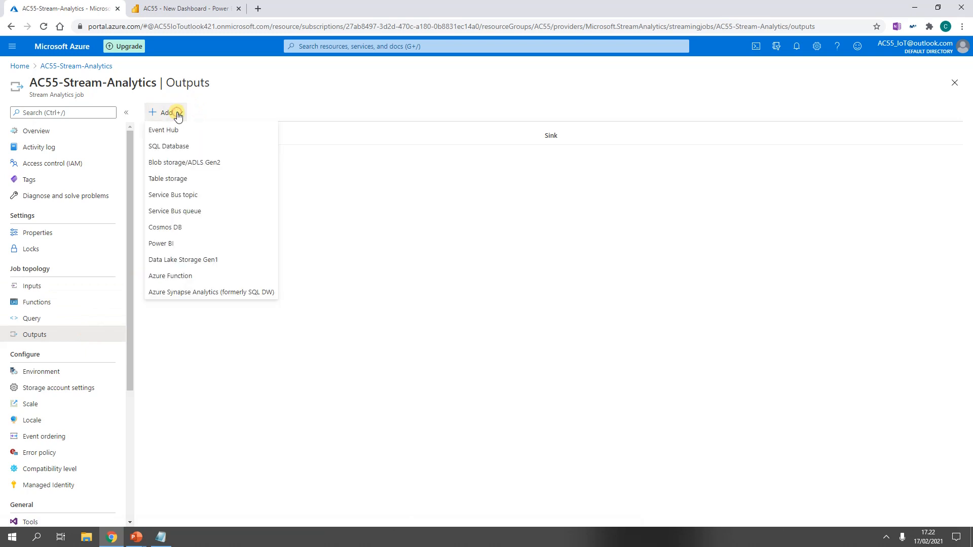
left_click(181, 165)
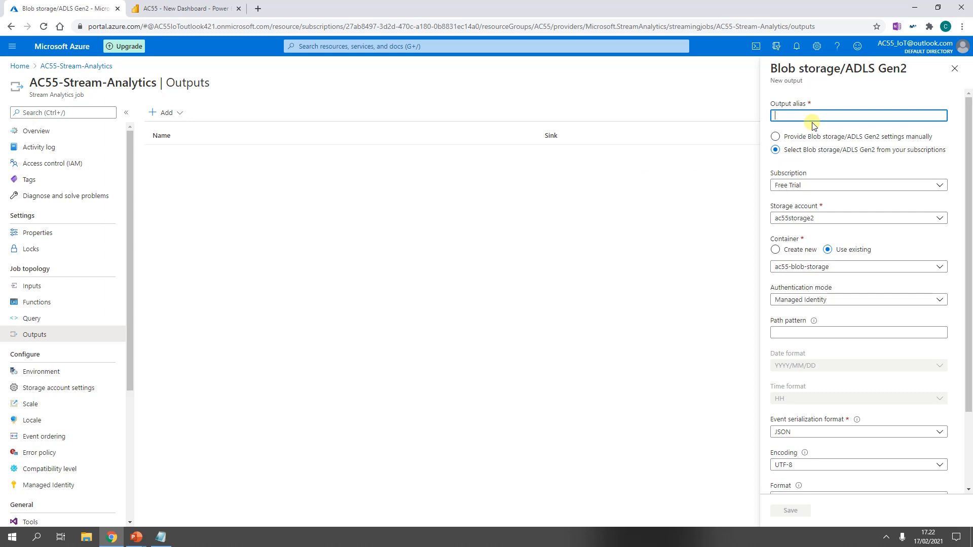
type("AC55-Blob")
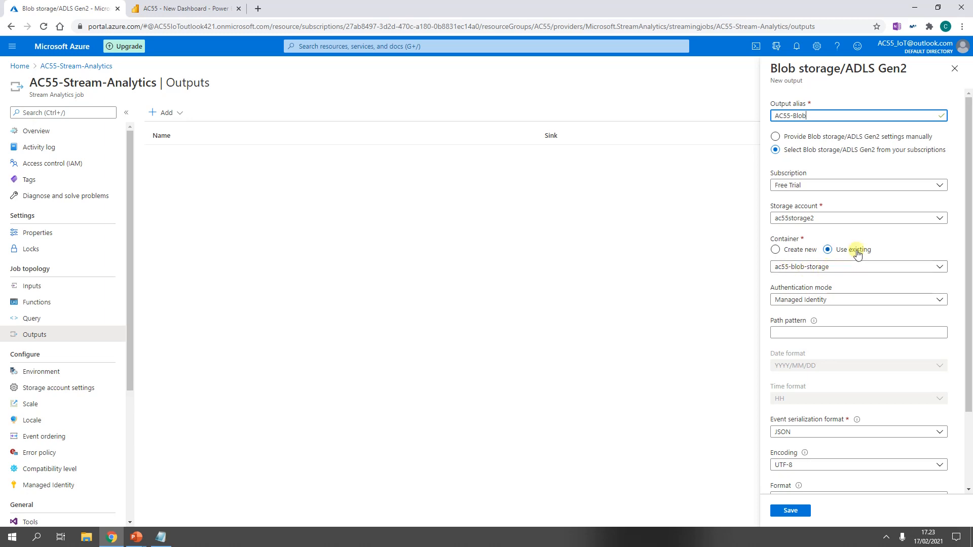
left_click(830, 303)
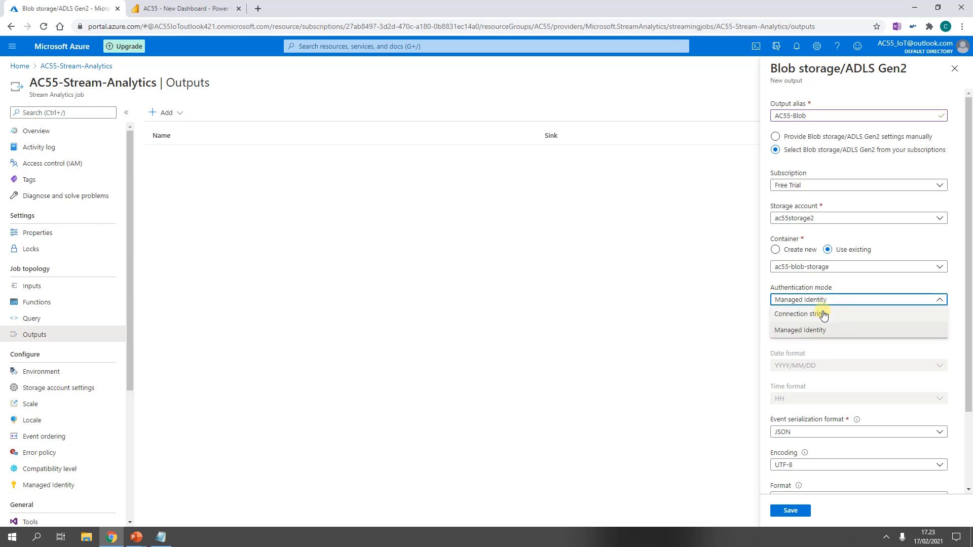
left_click(823, 313)
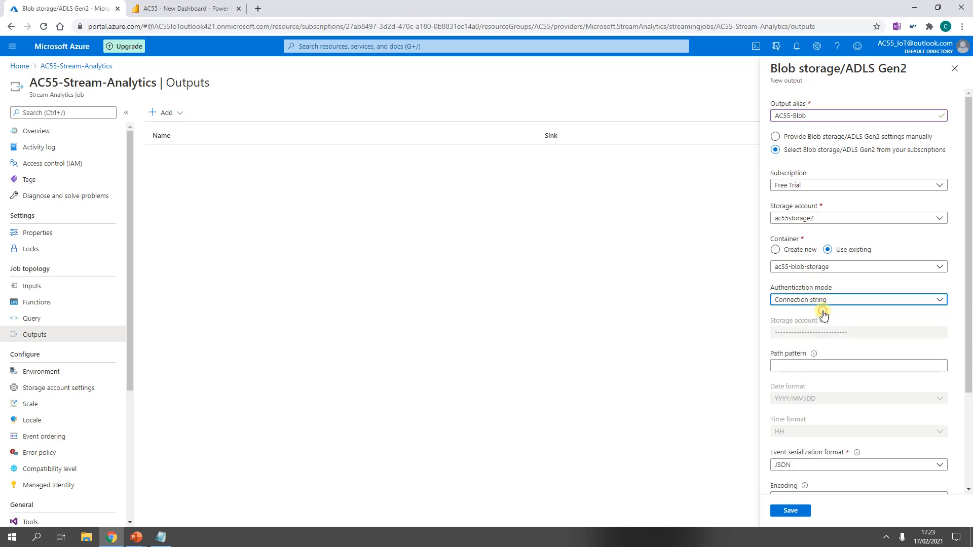
Step: Set the blob output's path pattern to output and its event serialization format to CSV, then save it
left_click(803, 365)
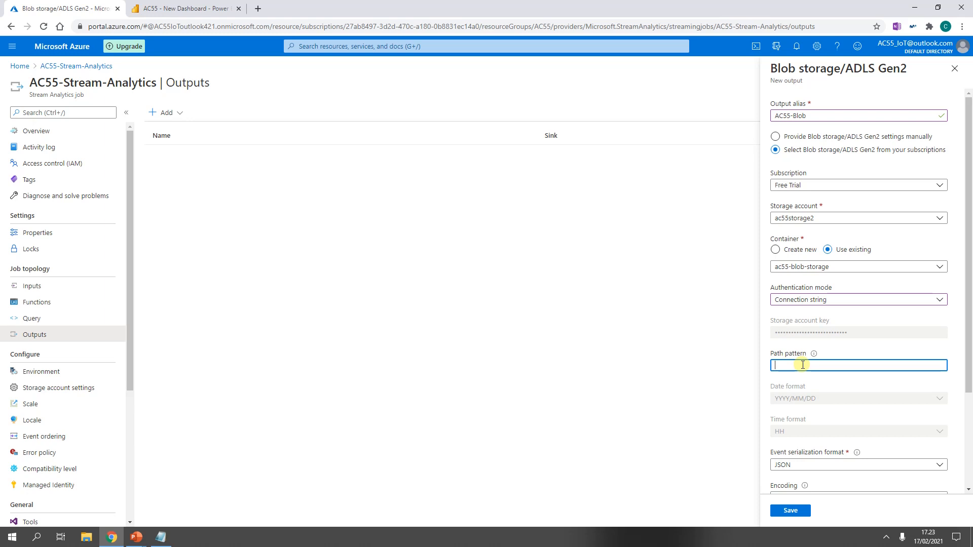
type("output")
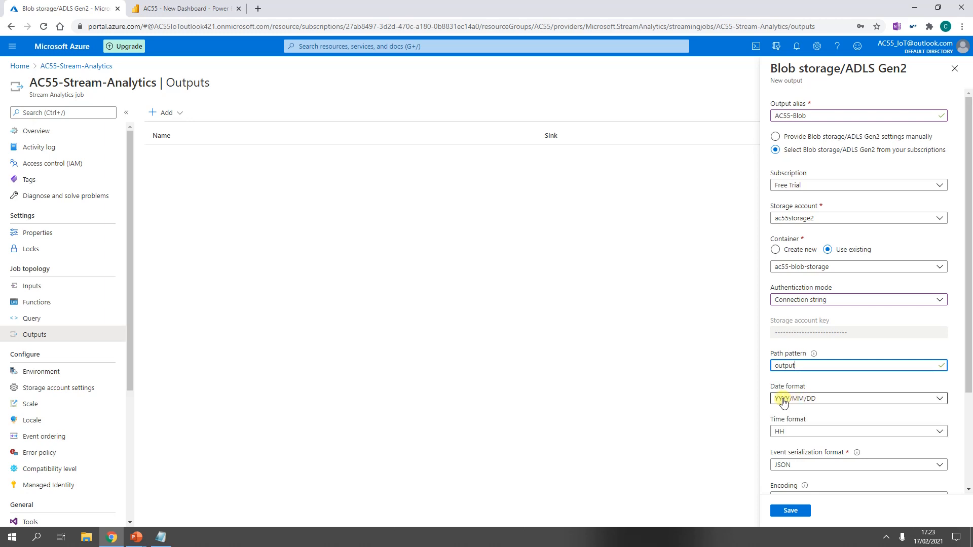
left_click(805, 465)
left_click(805, 434)
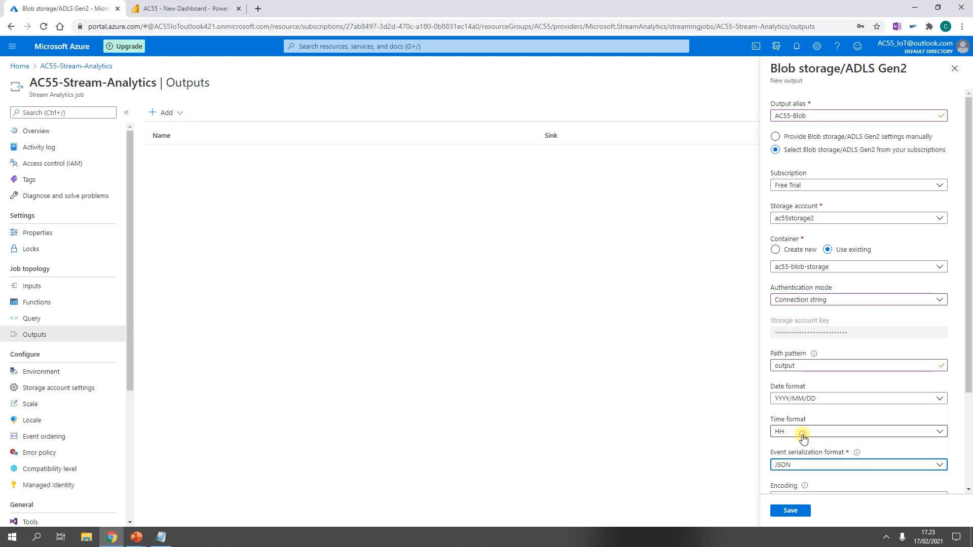
scroll(803, 437, "down", 3)
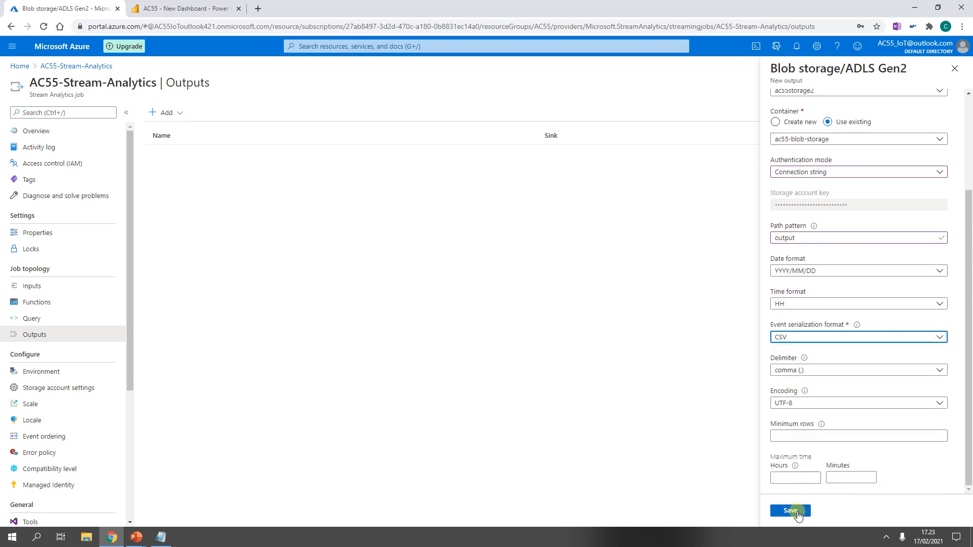
left_click(794, 512)
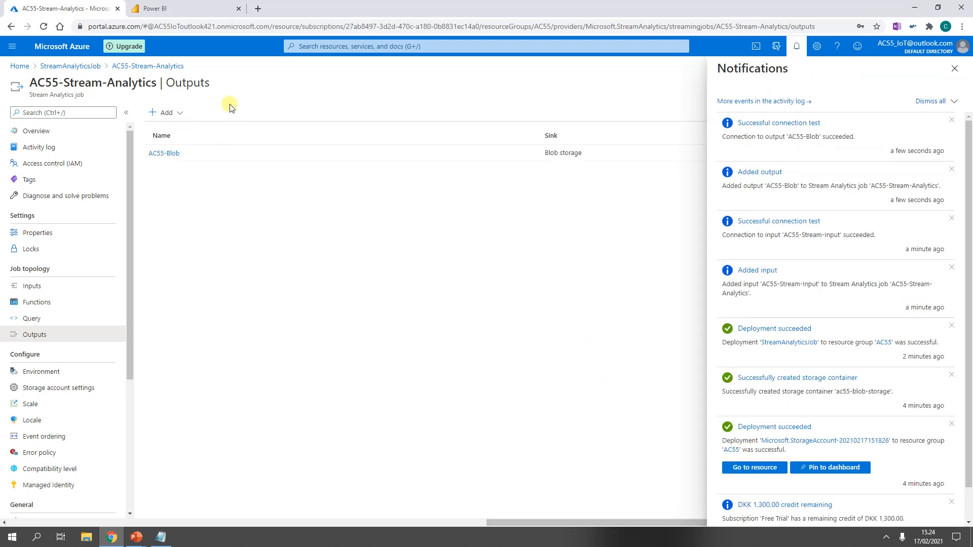
Step: Add a Power BI output to the job and authorize the connection with Power BI
left_click(181, 114)
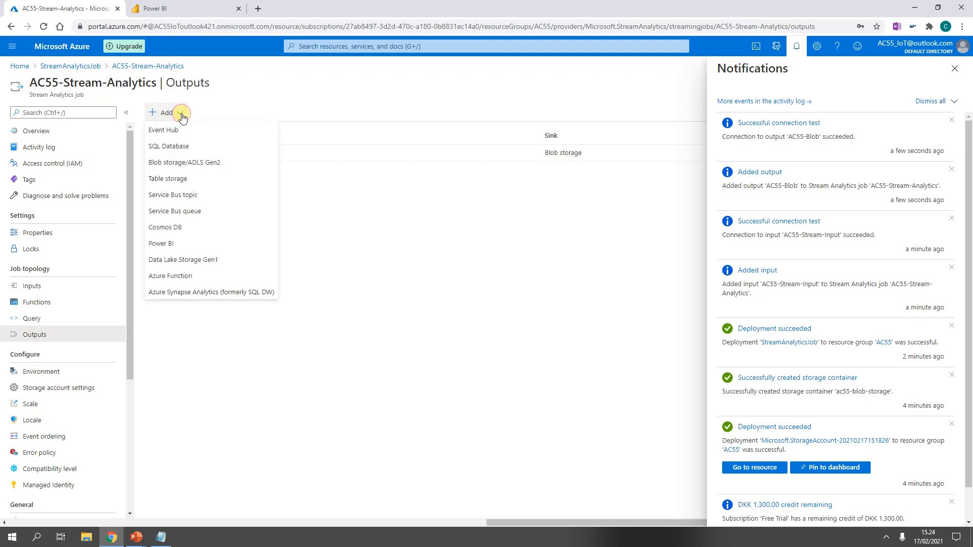
left_click(162, 246)
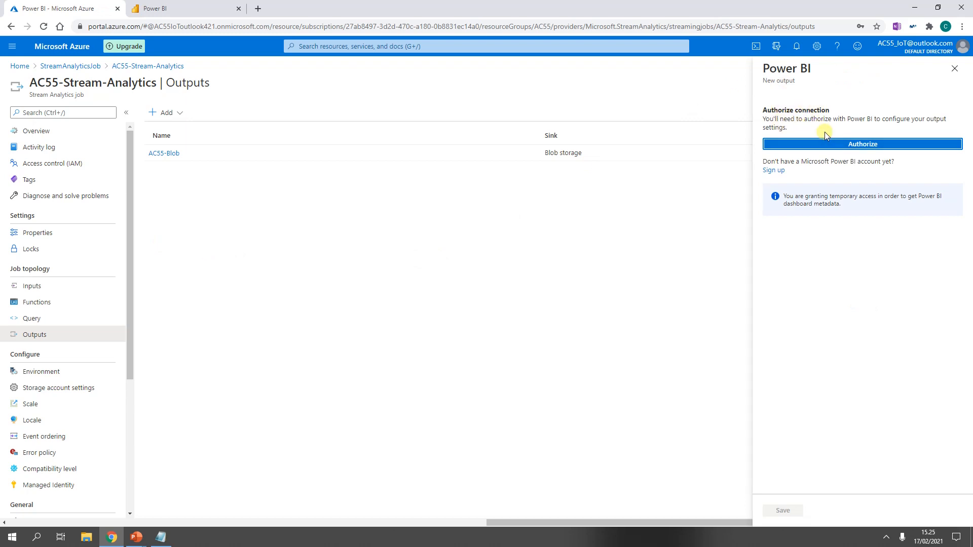
left_click(855, 146)
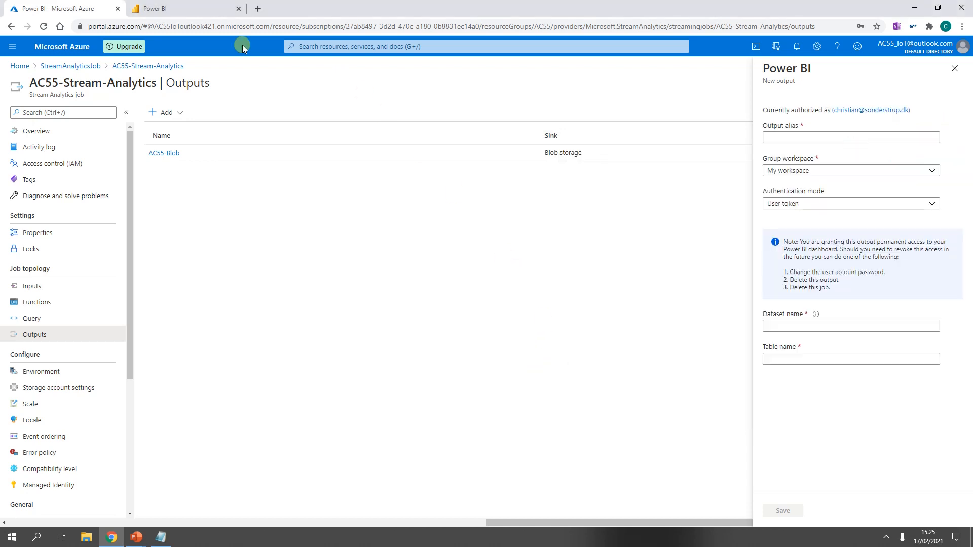
left_click(203, 7)
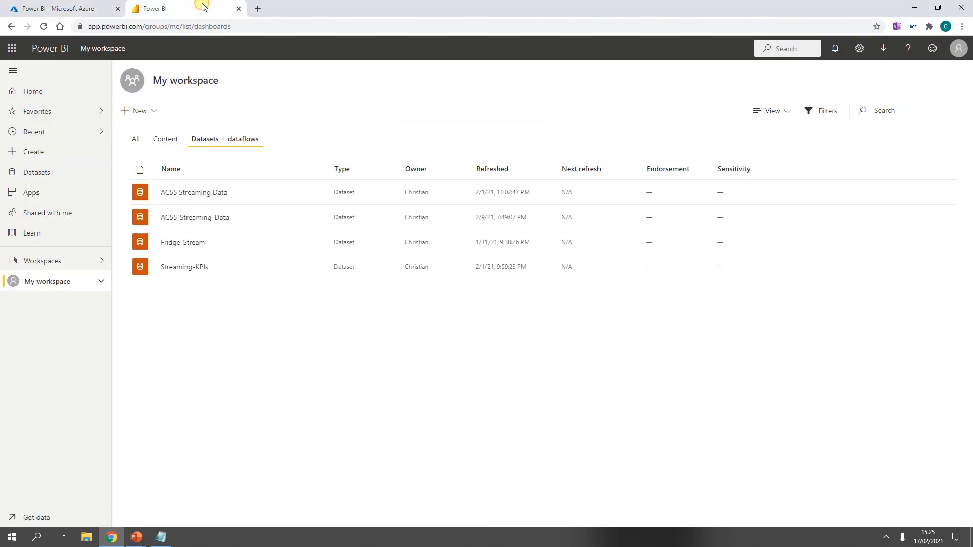
left_click(88, 8)
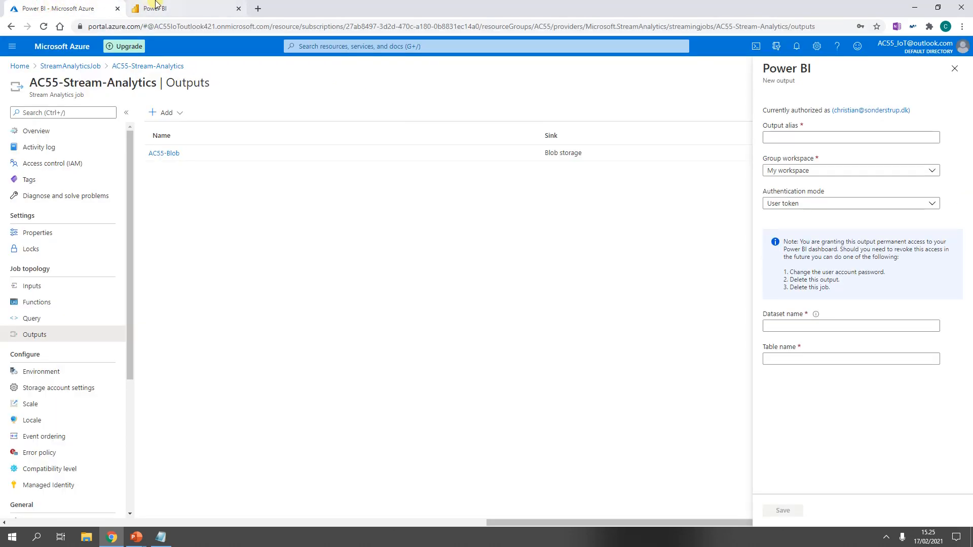
Step: Name the Power BI output AC55-PowerBI-Output with dataset and table name AC55-PowerBI-Output2, and save it
left_click(789, 137)
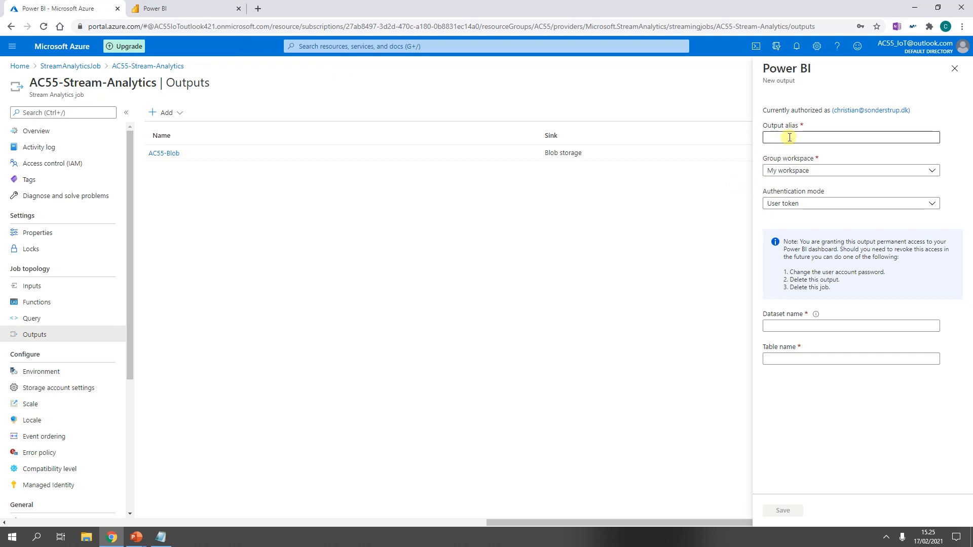
type("AC55-PowerBI-")
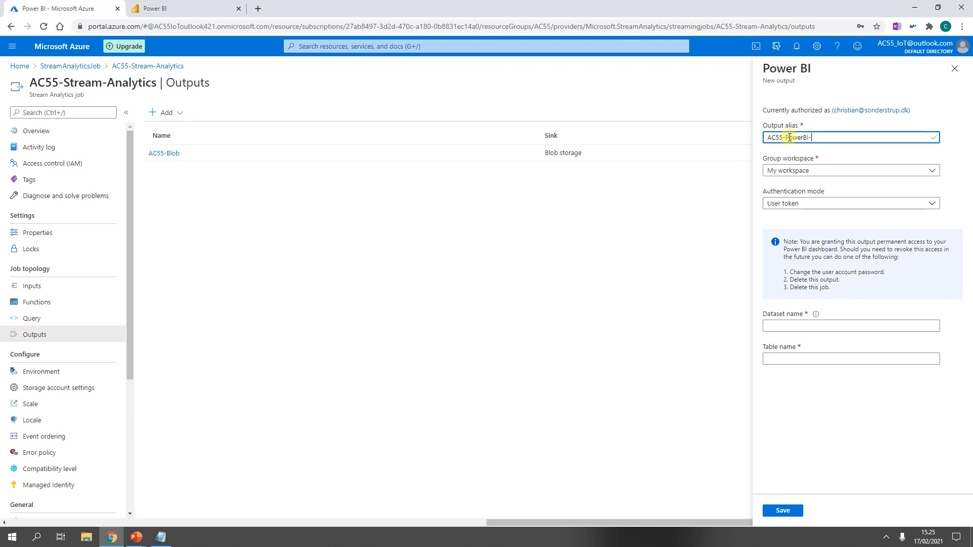
type("Output")
left_click(862, 324)
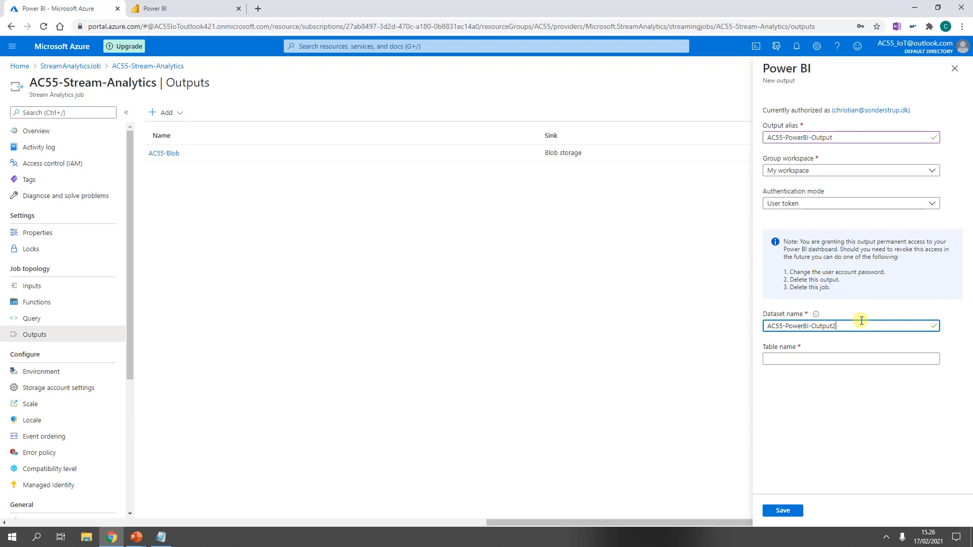
key("ctrl+a")
key("ctrl+c")
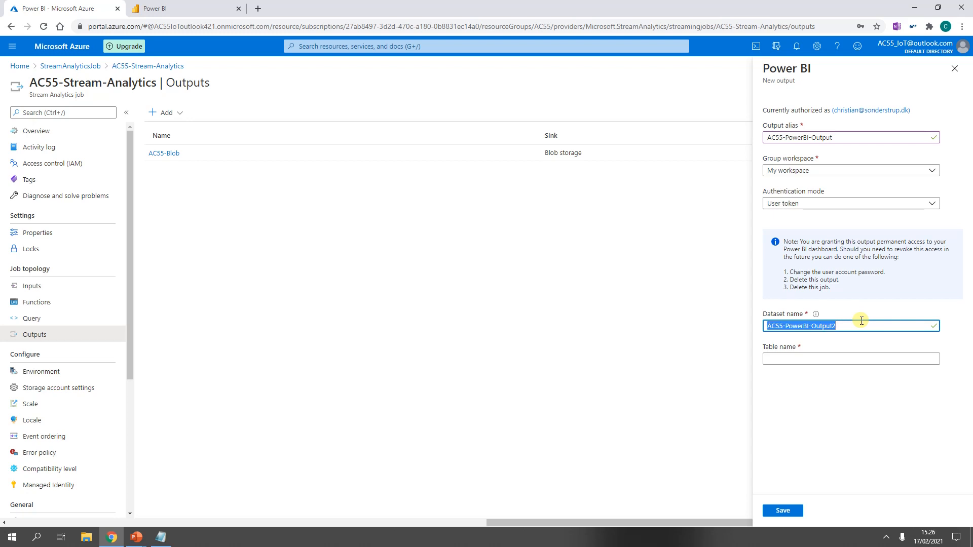
key("Tab")
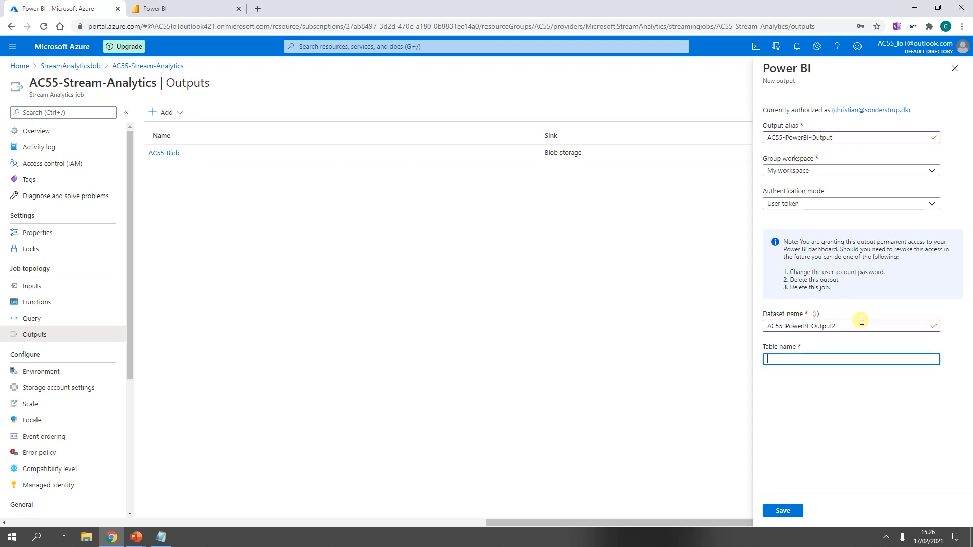
key("ctrl+v")
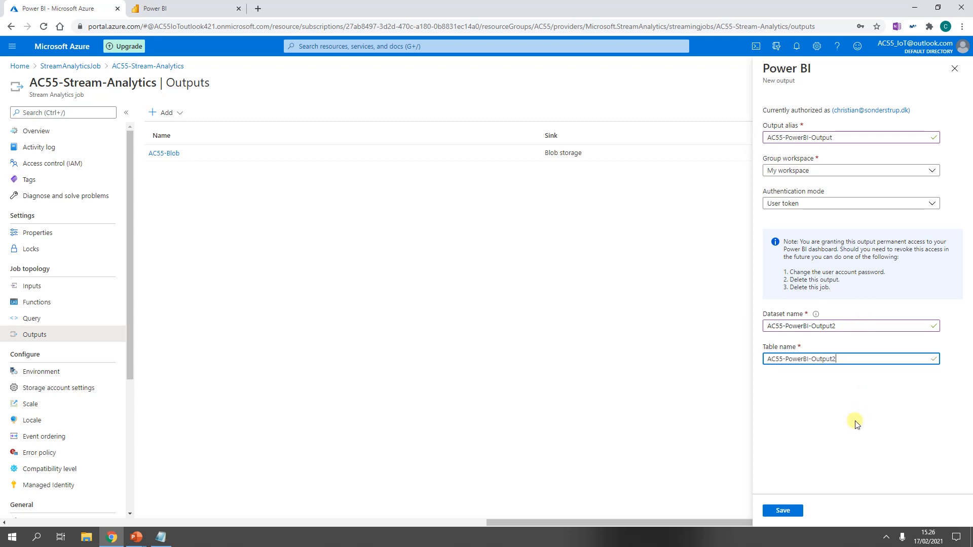
left_click(779, 512)
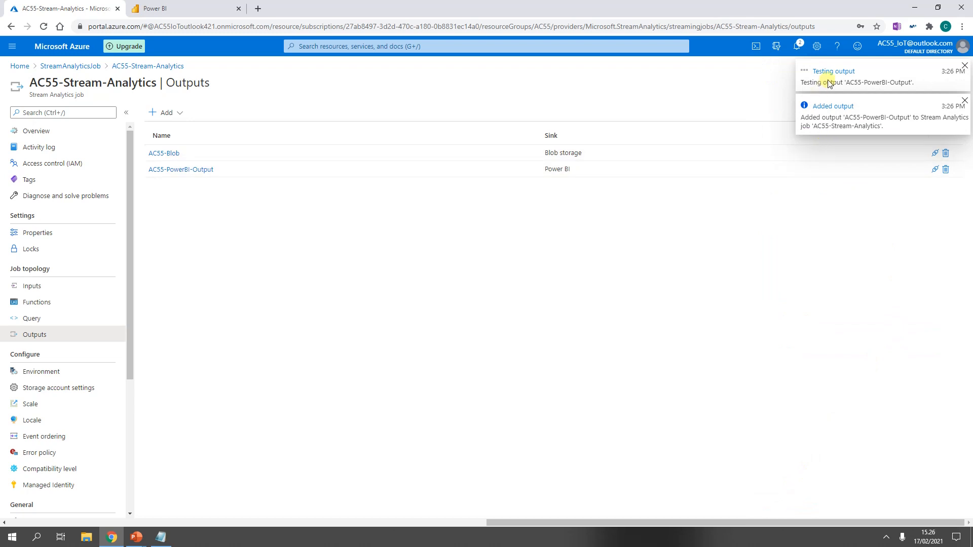
Step: Open the job's query and set its FROM source to [AC55-Stream-Input]
left_click(828, 76)
left_click(79, 320)
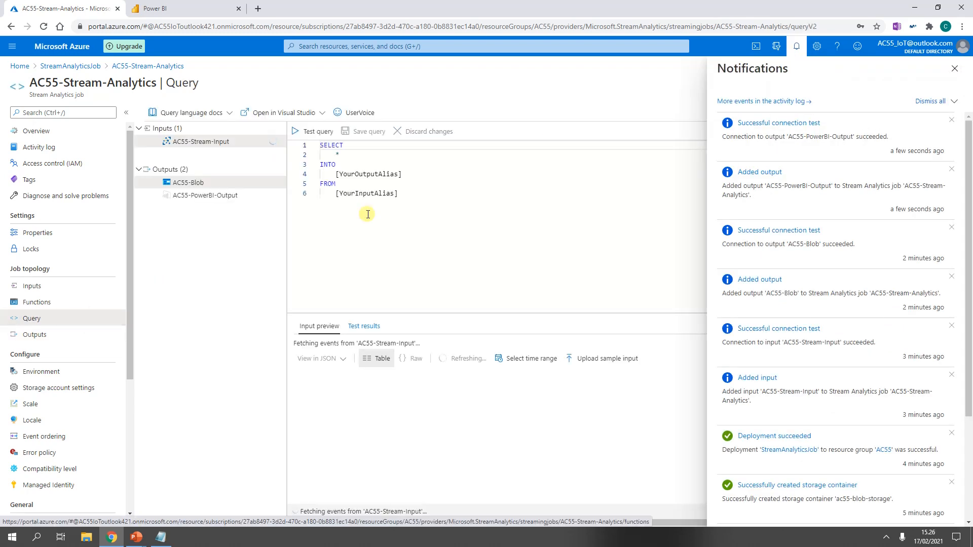
left_click(955, 70)
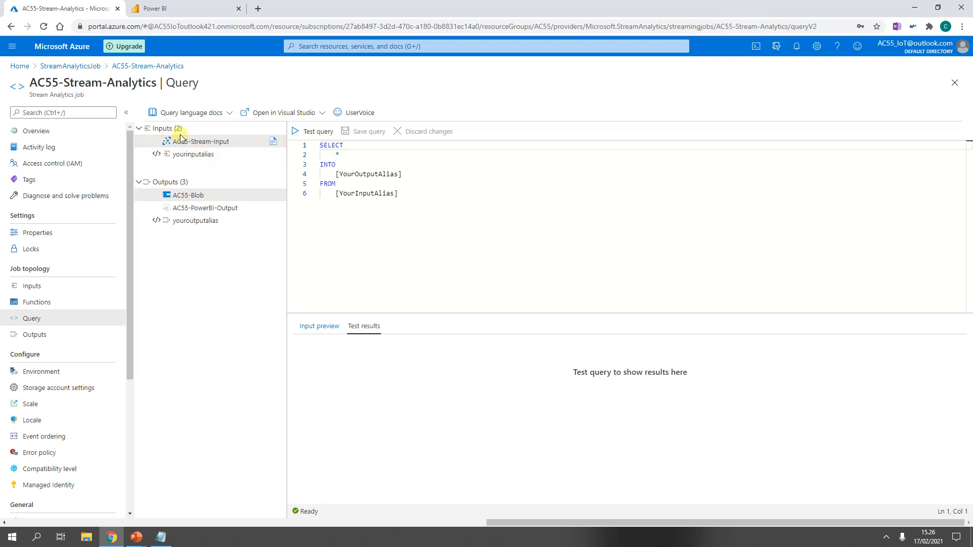
left_click(326, 155)
type("*")
left_click_drag(339, 193, 394, 194)
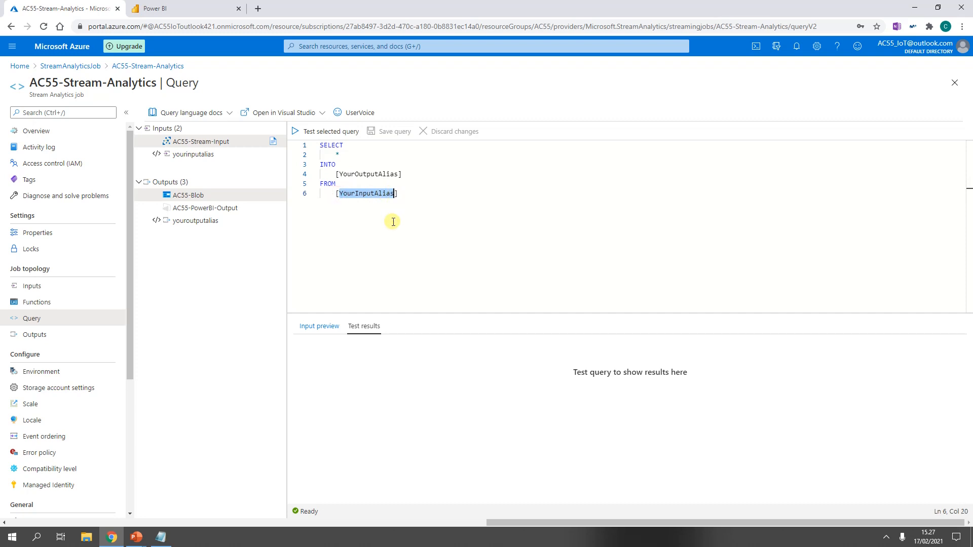
type("AC55")
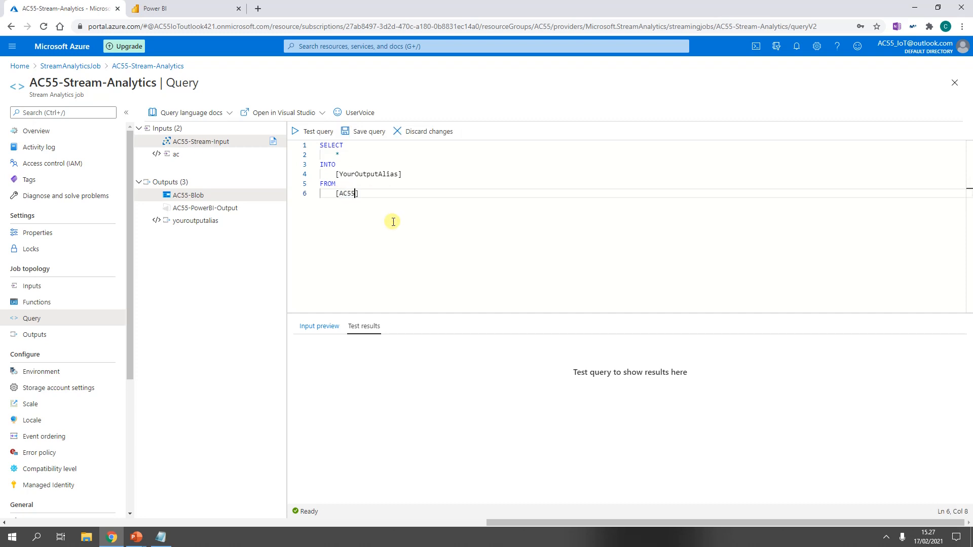
type("-Stream-Input")
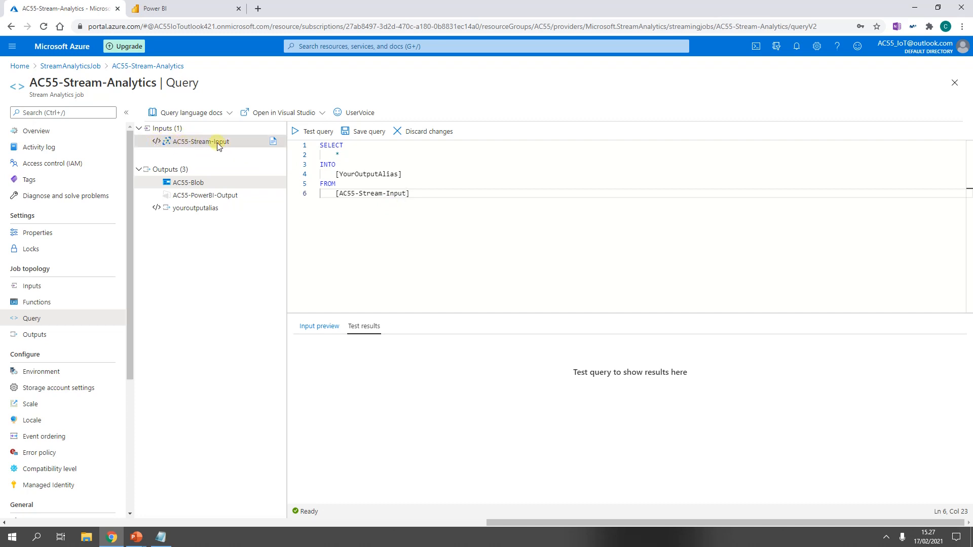
Step: Replace the query's output alias placeholder in the INTO clause with [AC55-Blob]
double_click(341, 175)
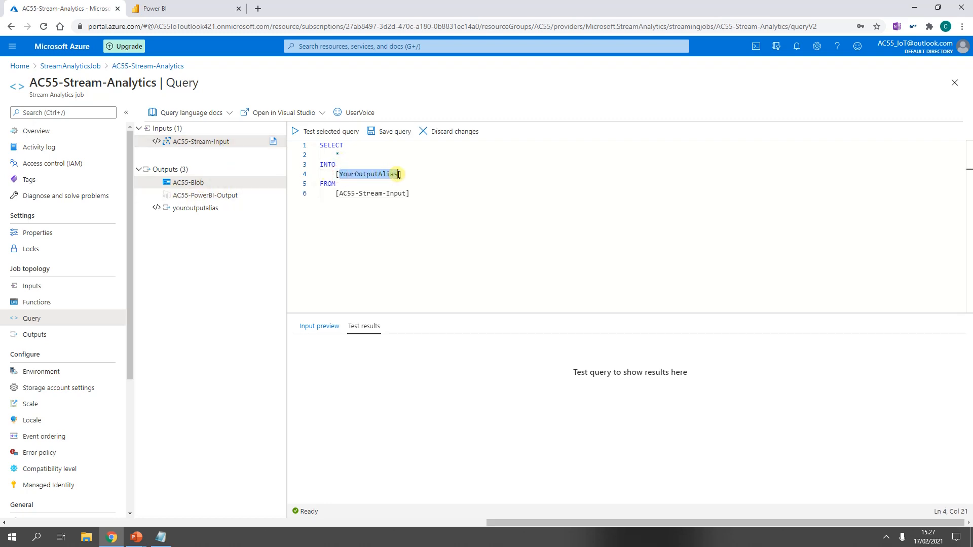
type("AC")
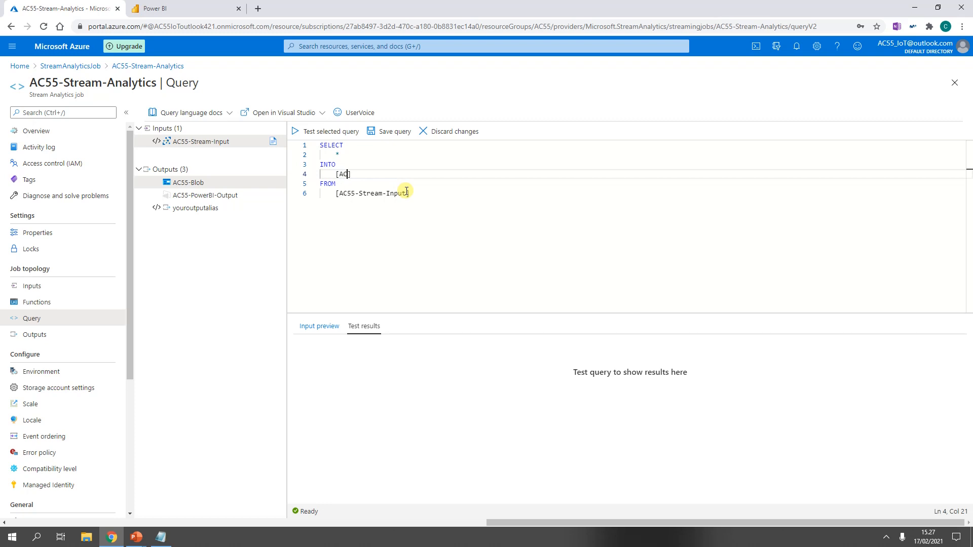
type("55")
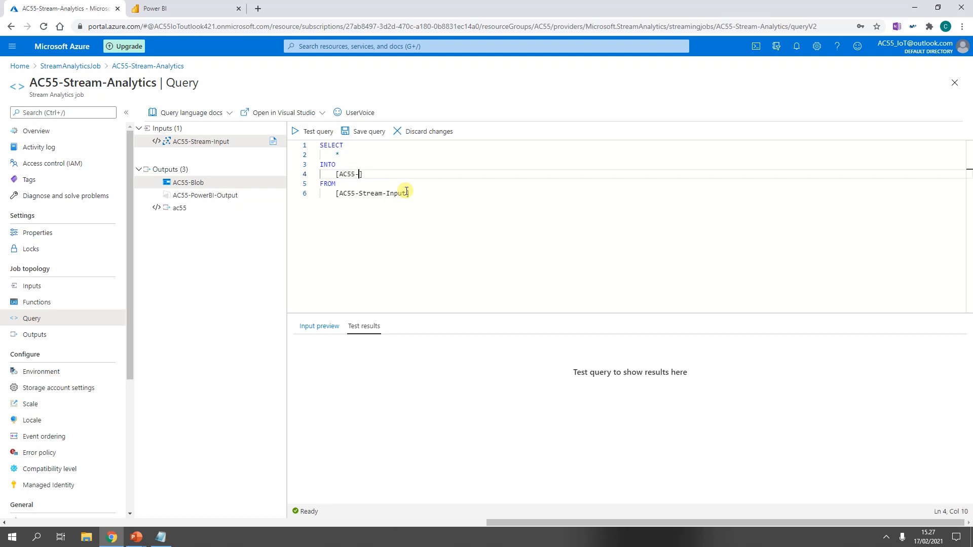
type("-Blog")
key("BackSpace")
type("b")
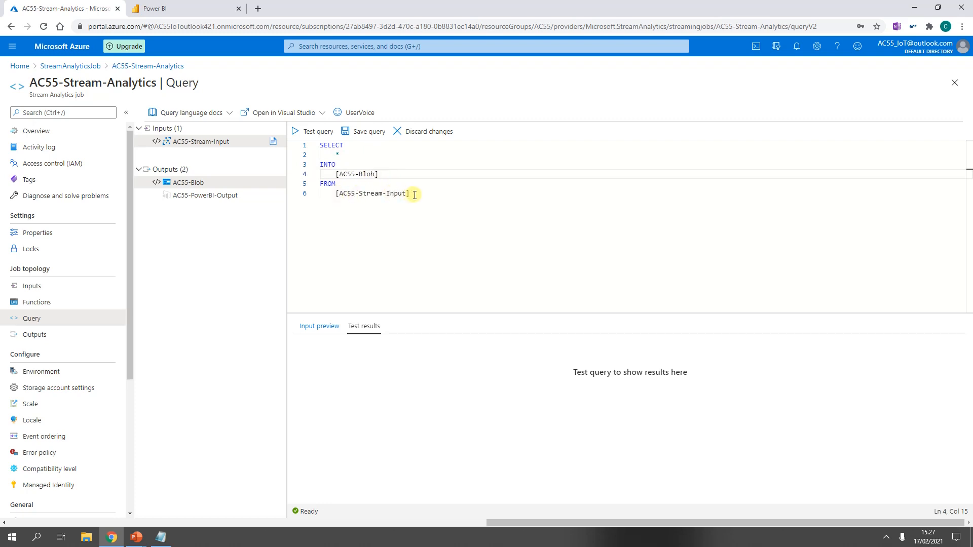
Step: Copy the whole SELECT statement and paste a duplicate of it below the original, separated by a blank line
left_click_drag(415, 196, 301, 144)
key("ctrl+c")
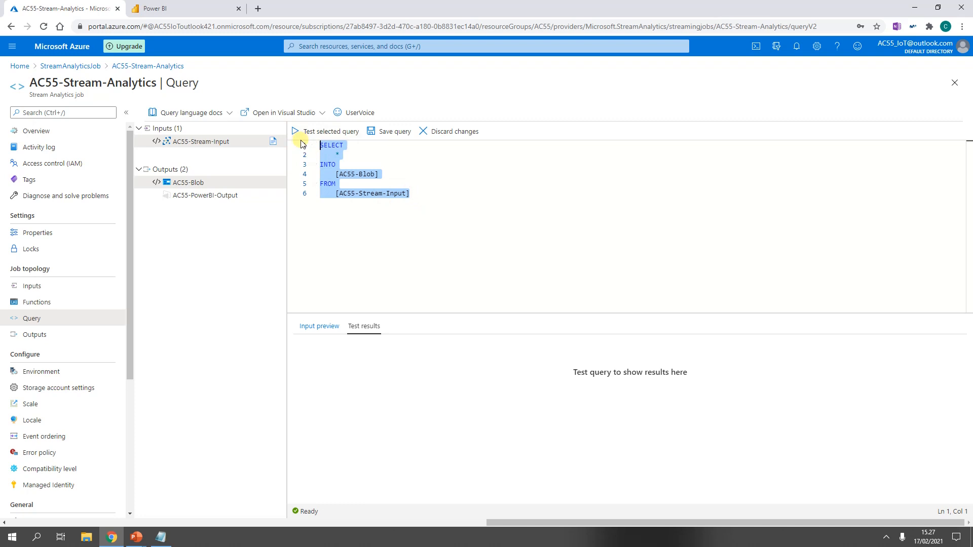
key("Right")
key("Return")
key("Return")
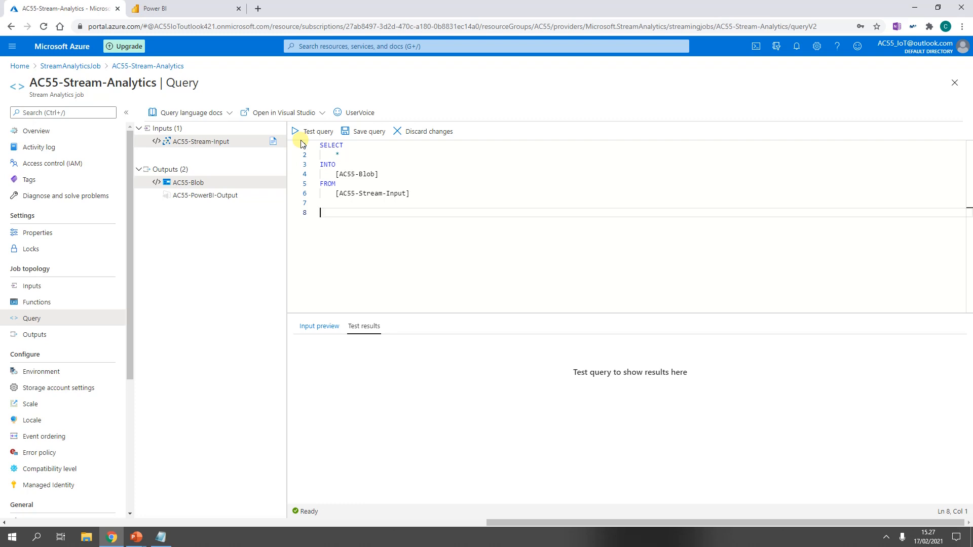
key("ctrl+v")
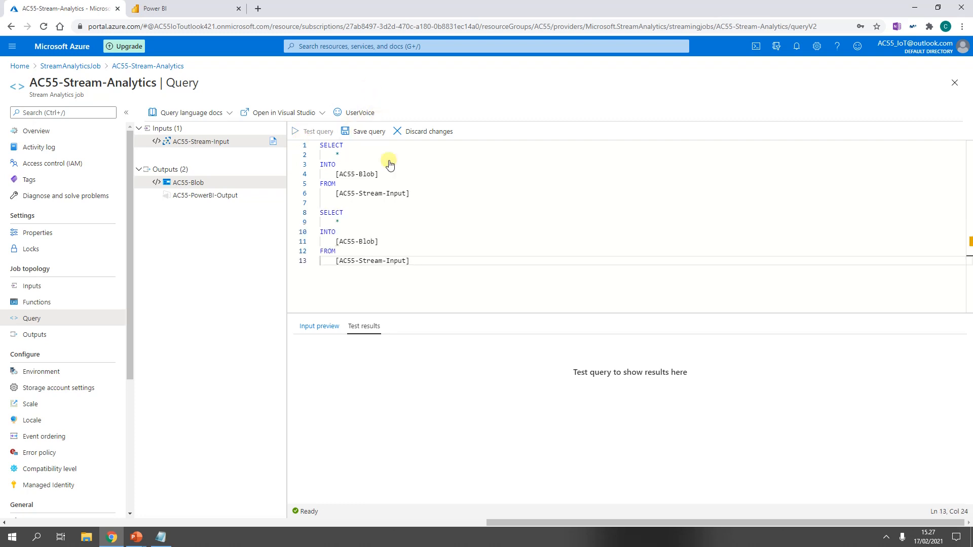
Step: Change the second statement's INTO target to [AC55-PowerBI-Output] and save the query
double_click(363, 243)
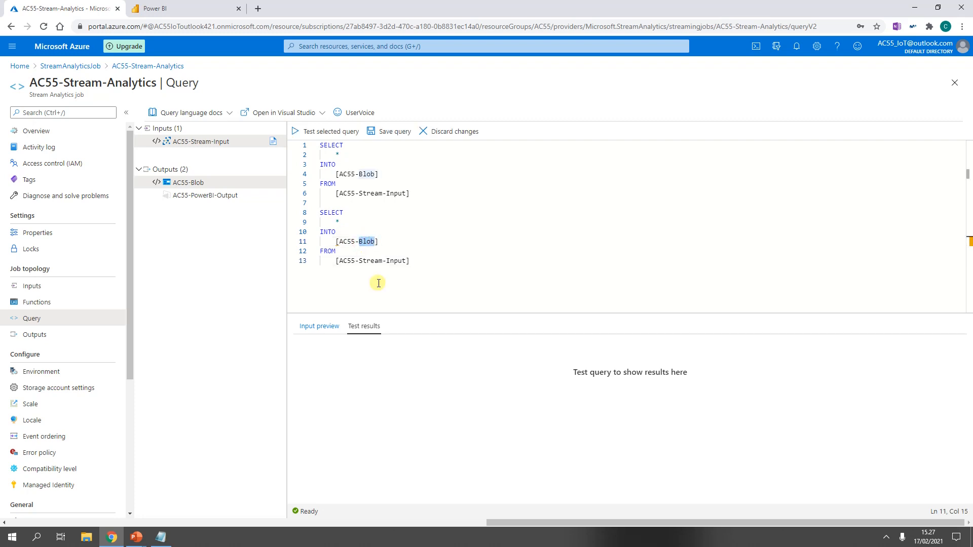
type("PowerBI-Output")
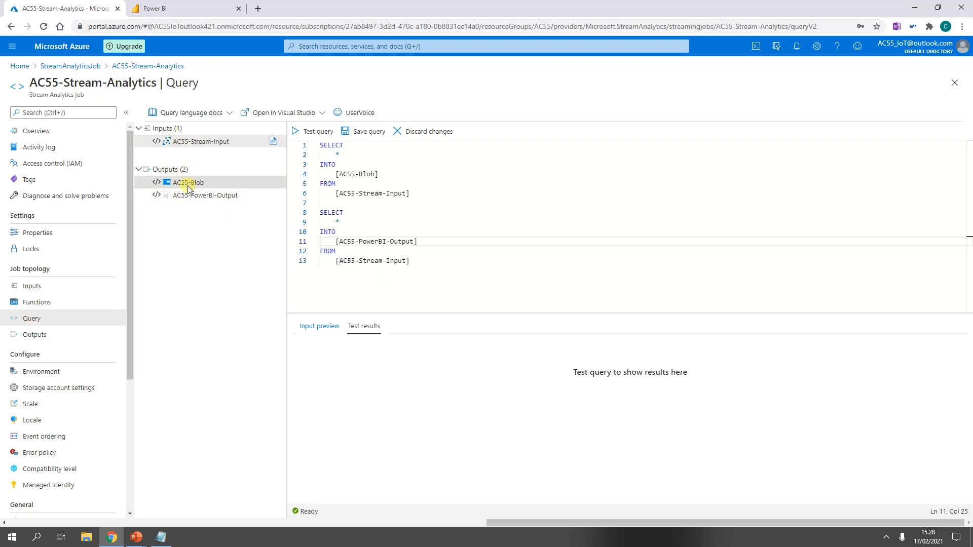
left_click(361, 133)
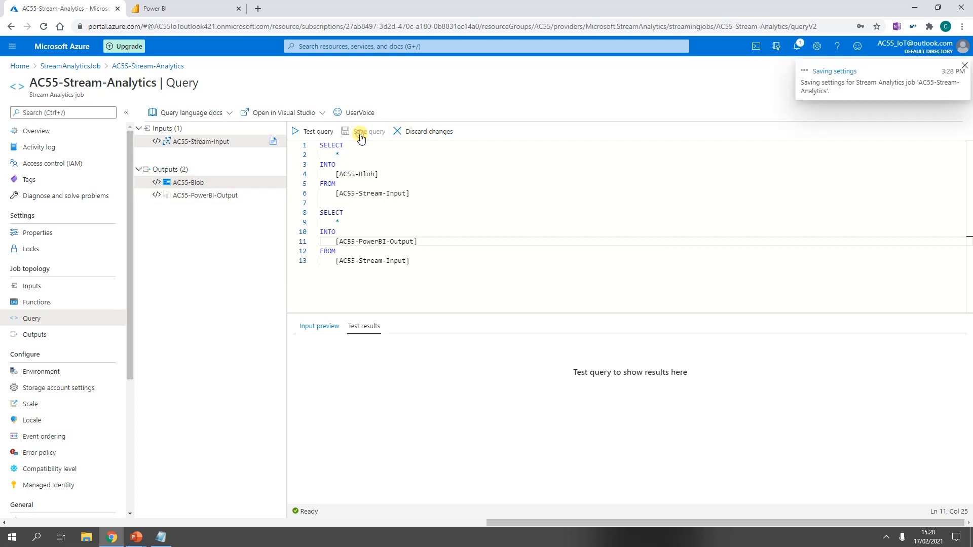
Step: Test the query and scroll through the returned sample rows
left_click(320, 134)
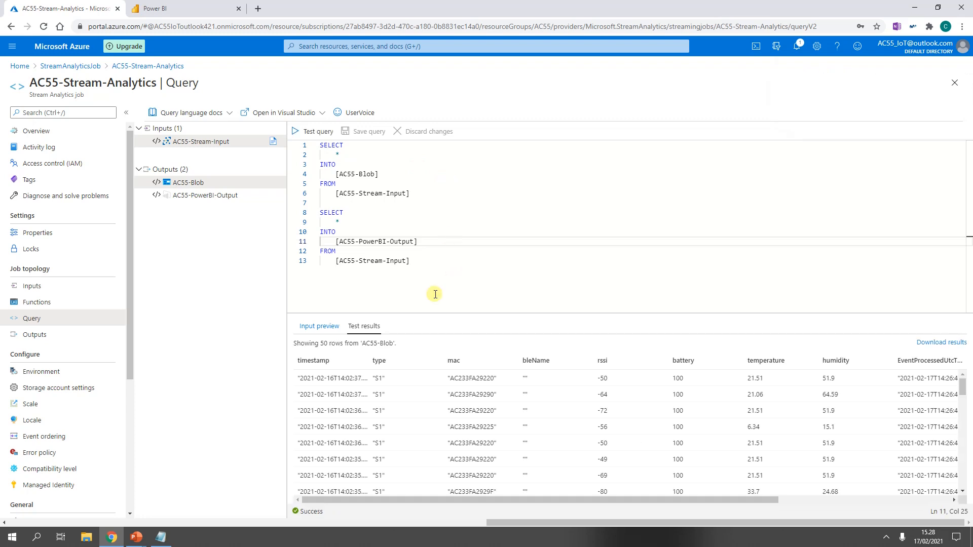
scroll(405, 415, "down", 9)
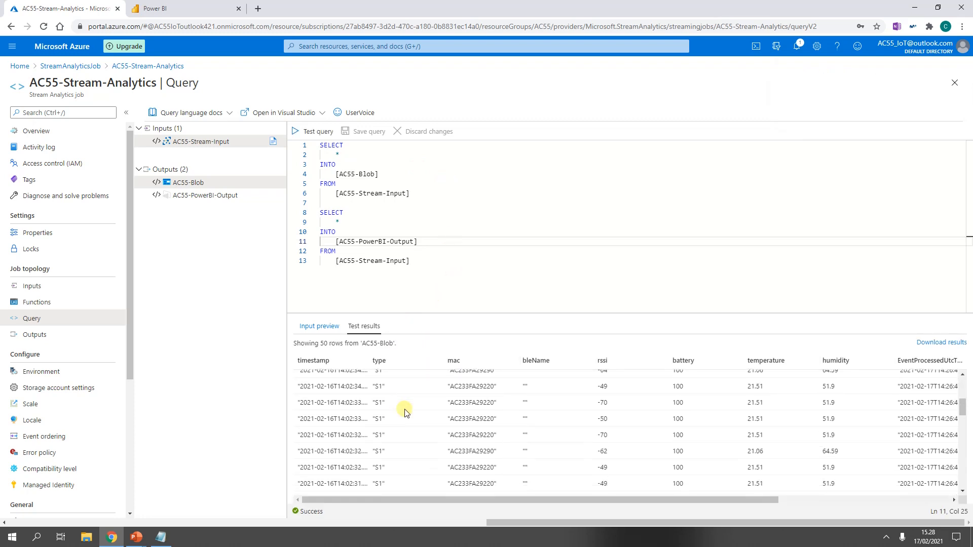
scroll(426, 420, "up", 5)
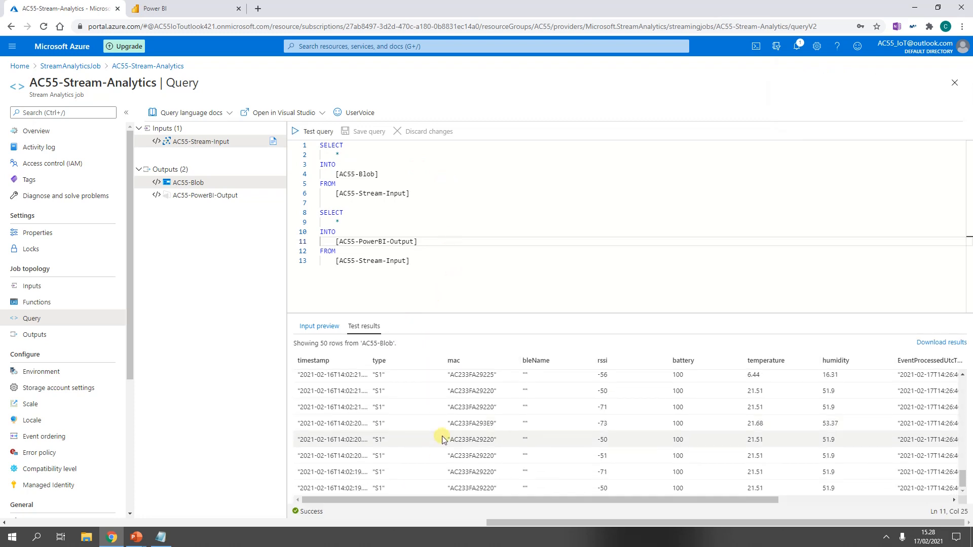
scroll(445, 375, "up", 3)
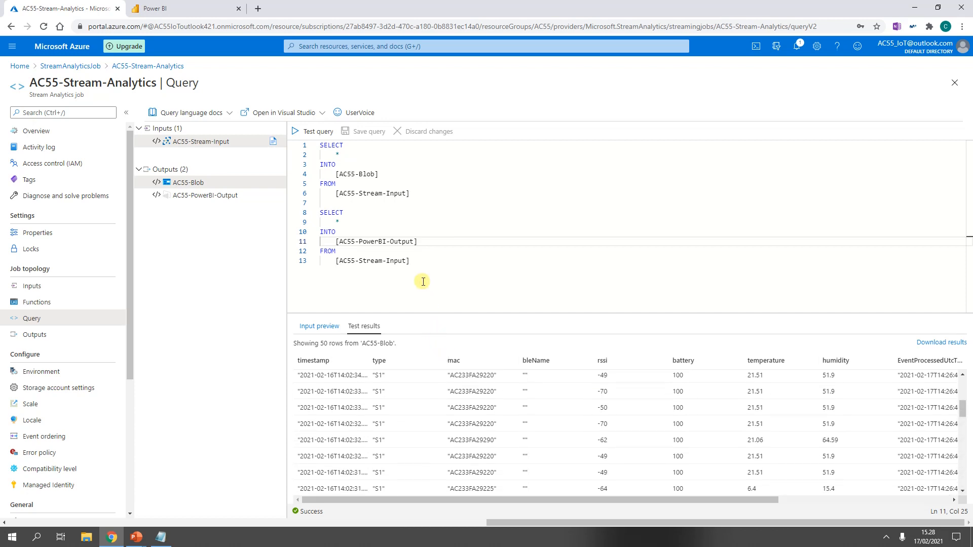
Step: Start the AC55-Stream-Analytics job with the job output start time set to Now
left_click(70, 135)
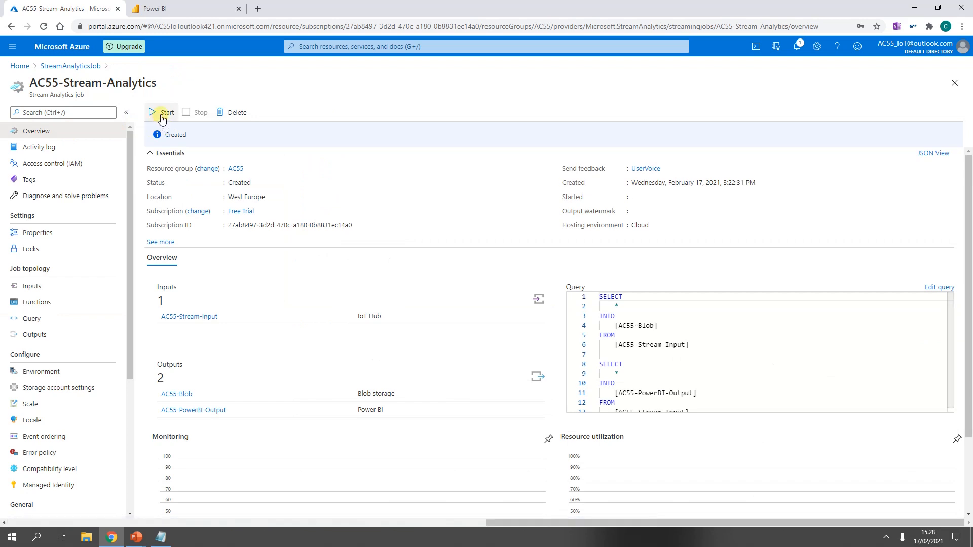
left_click(163, 116)
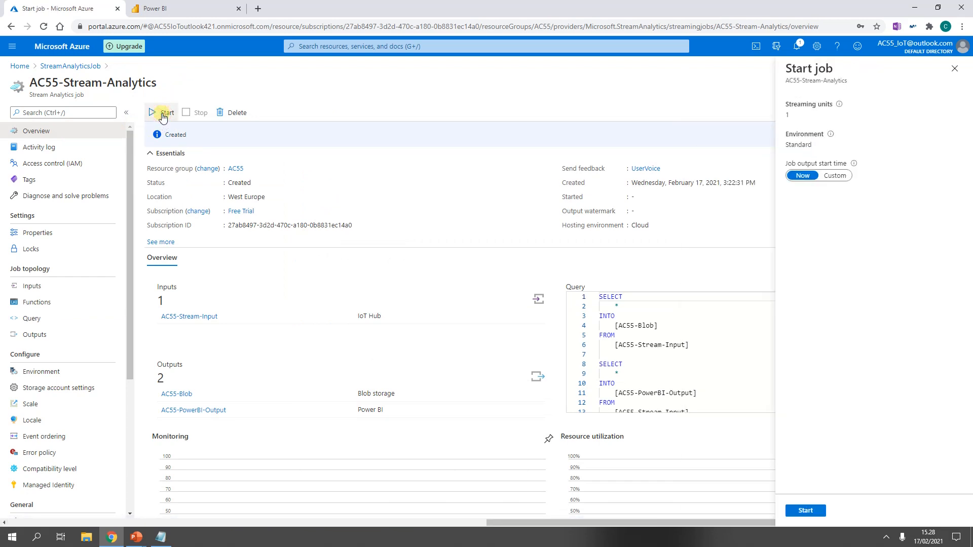
left_click(806, 511)
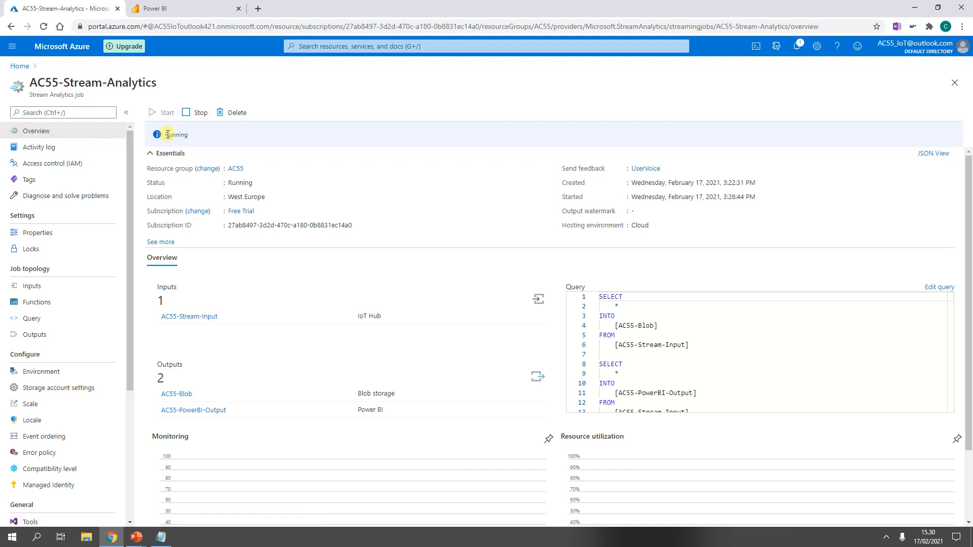
Step: Go to the ac55storage2 storage account and open the CSV blob in the ac55-blob-storage container's output folder
left_click_drag(166, 135, 189, 136)
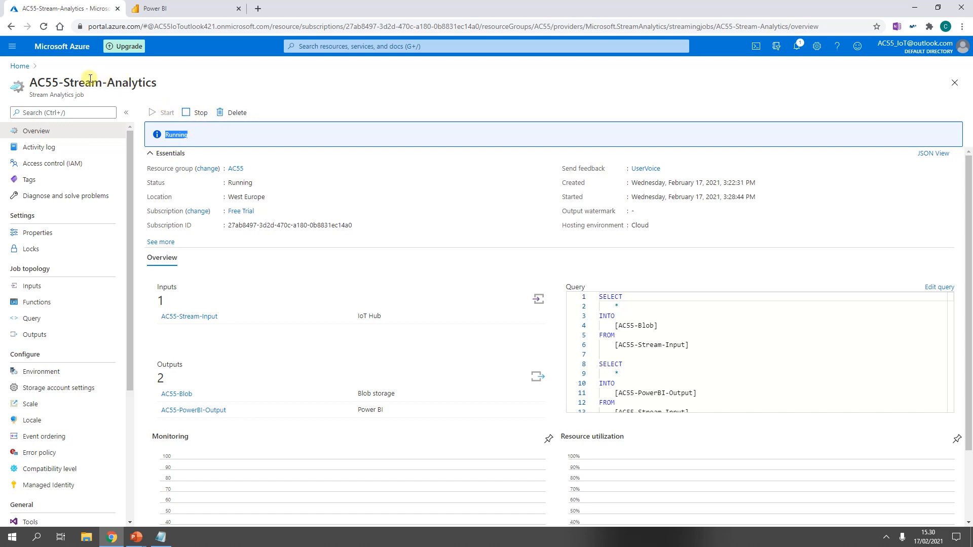
left_click(20, 51)
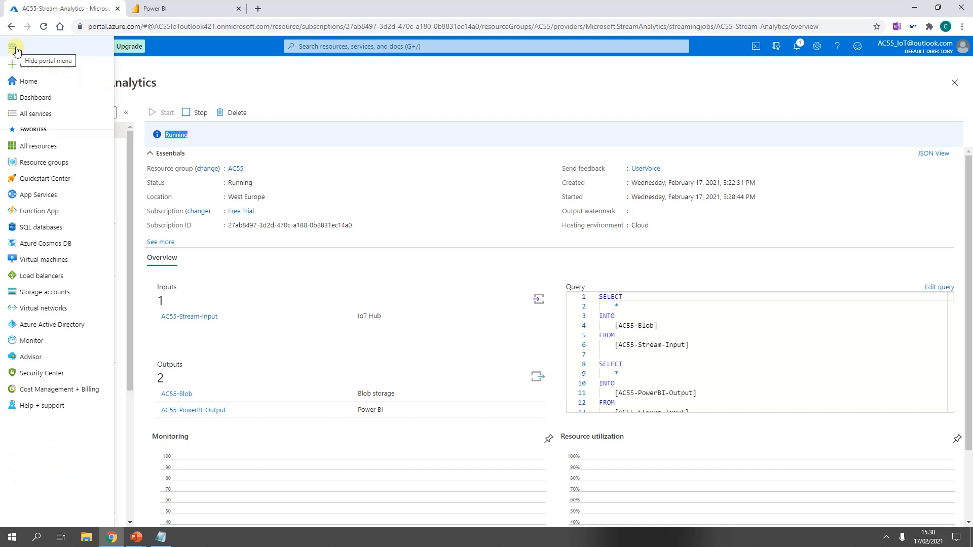
left_click(23, 81)
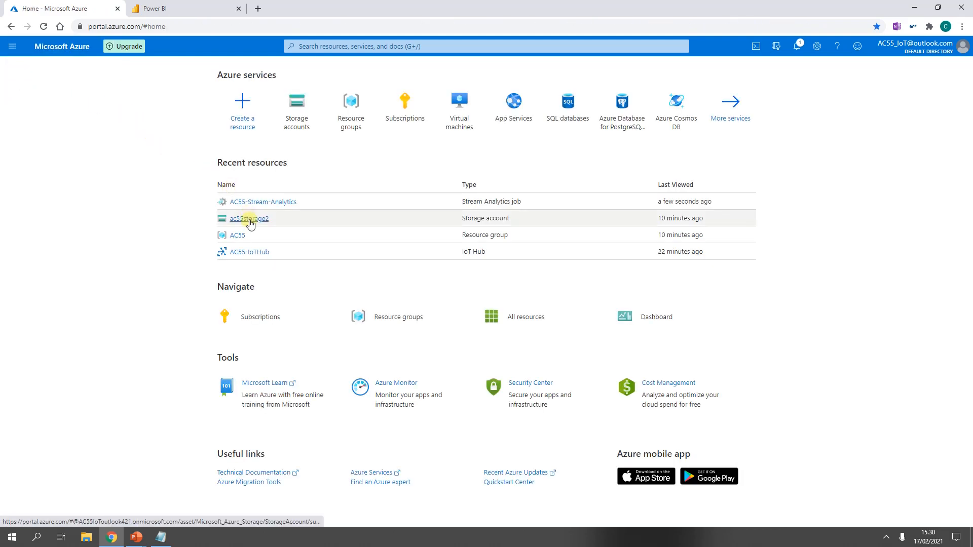
left_click(249, 219)
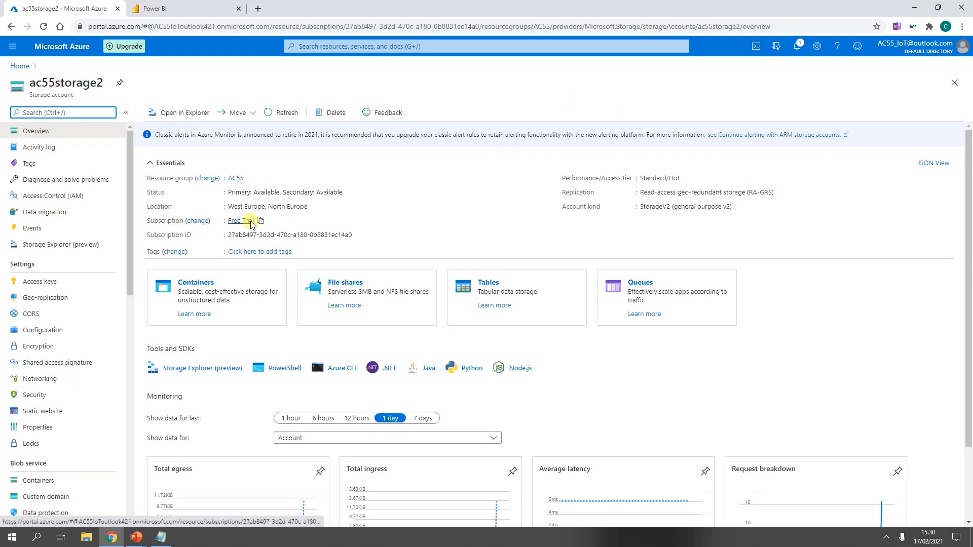
left_click(197, 280)
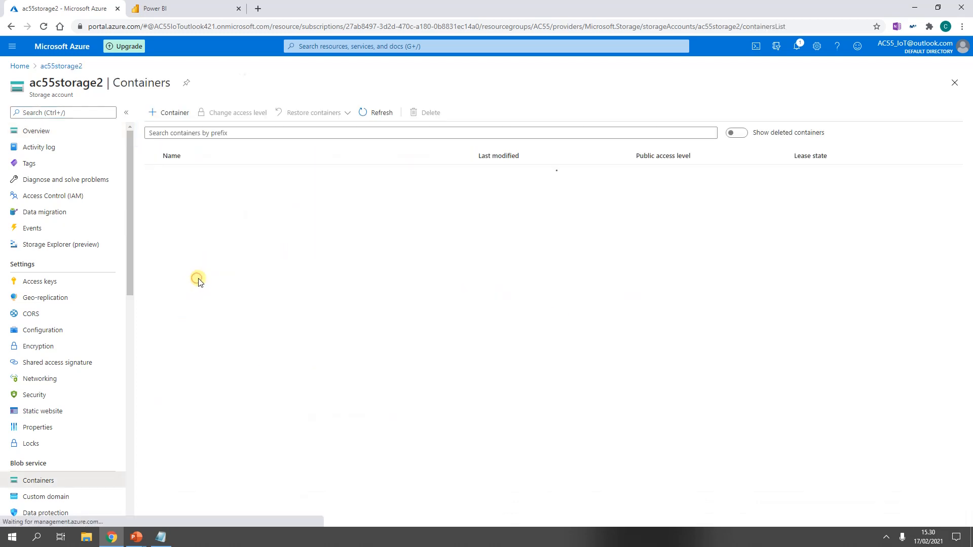
left_click(187, 172)
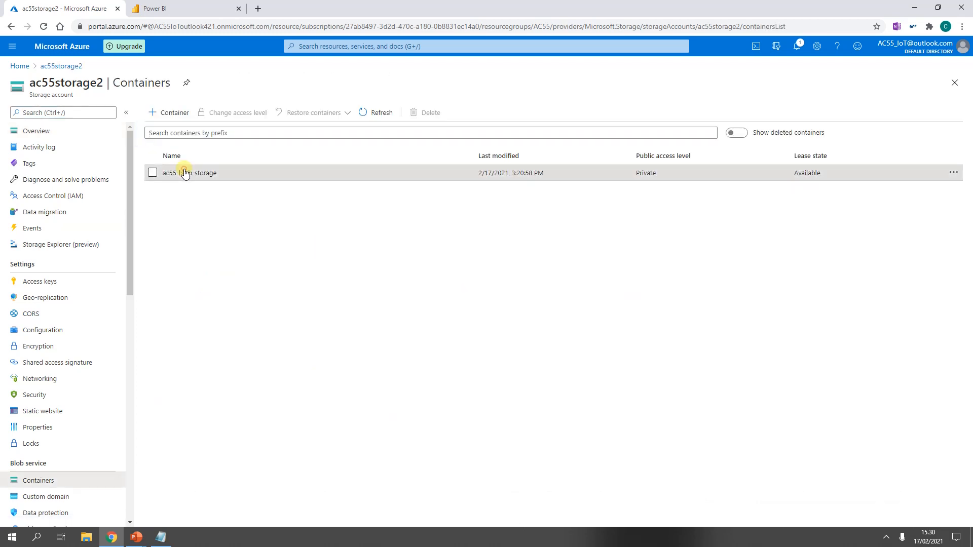
left_click(183, 198)
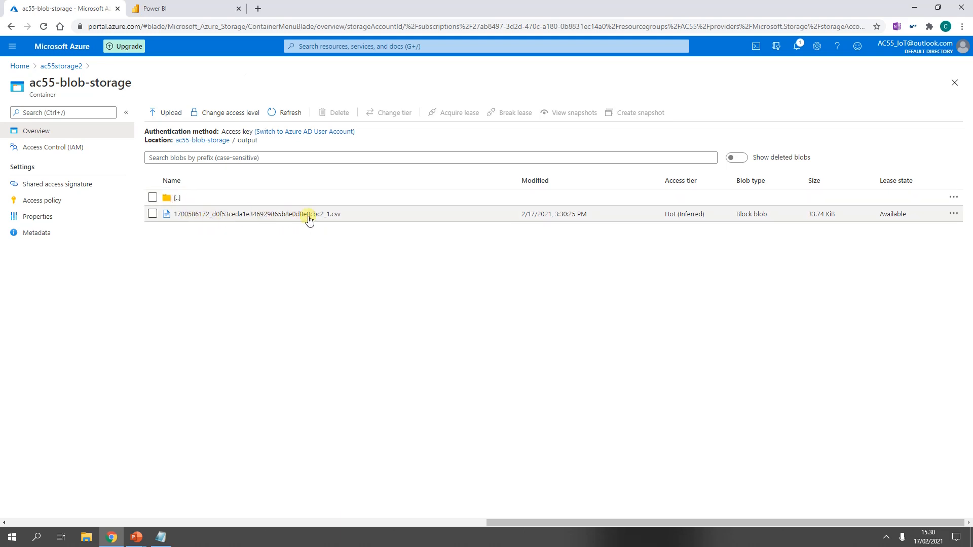
left_click(283, 217)
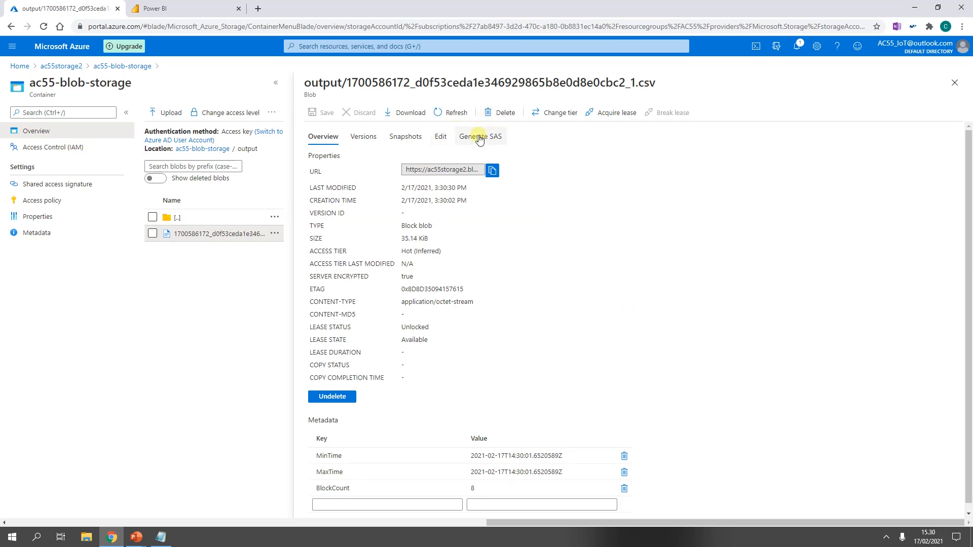
Step: View the CSV blob's contents, refresh it and scroll through the records, then close the blob
left_click(443, 138)
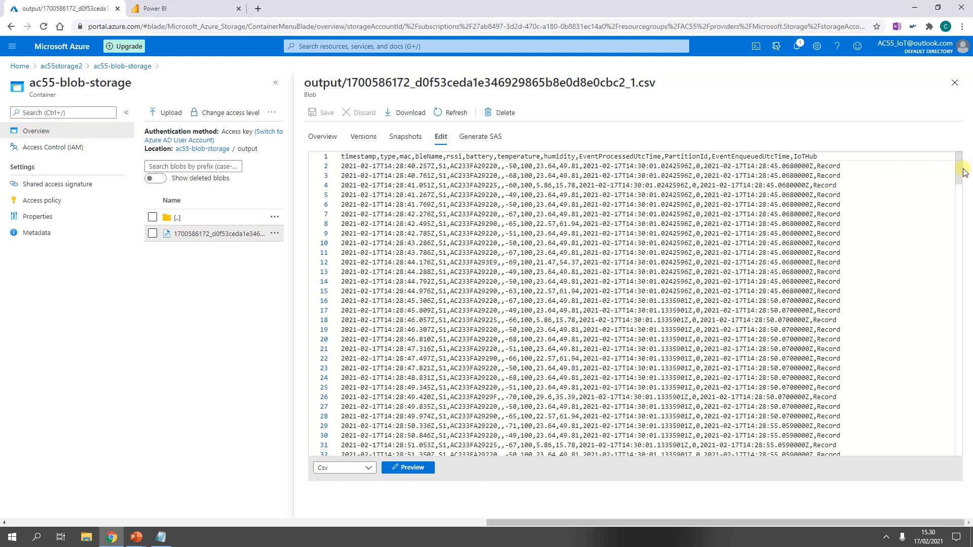
left_click_drag(959, 171, 960, 430)
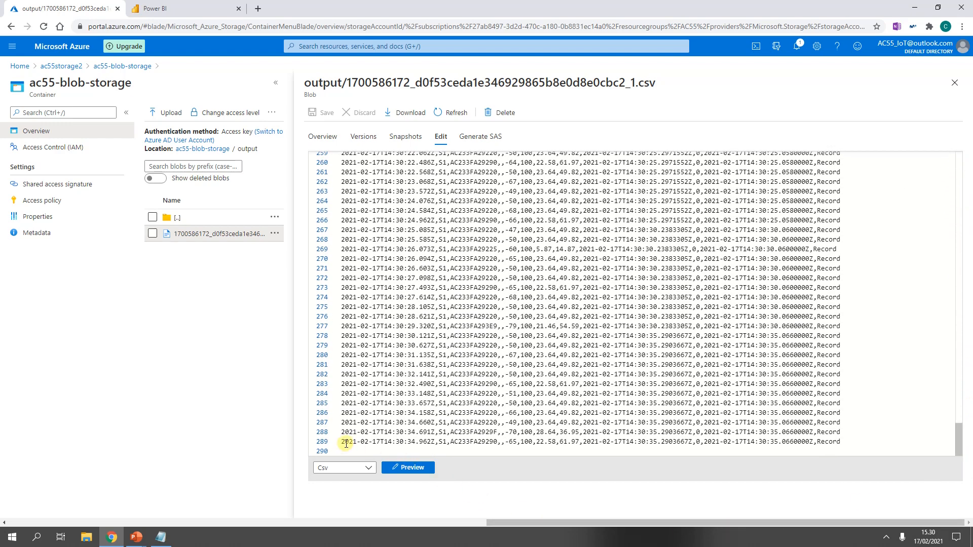
left_click(451, 113)
scroll(468, 256, "down", 4)
scroll(487, 261, "down", 12)
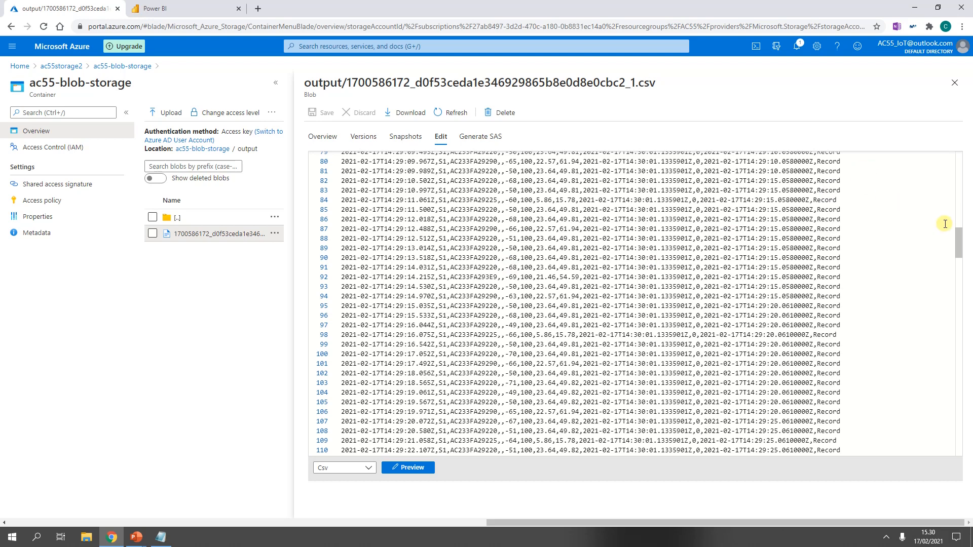
left_click_drag(956, 234, 962, 460)
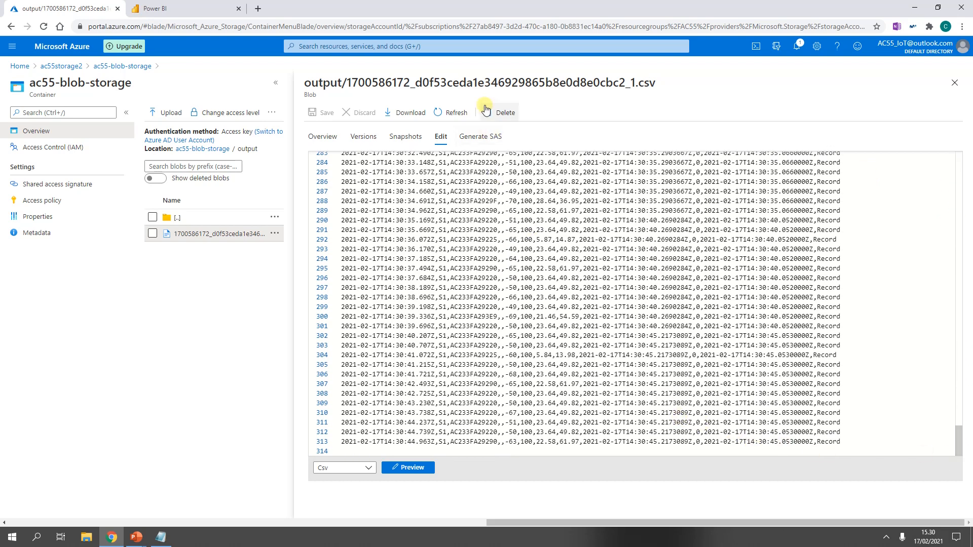
left_click(448, 111)
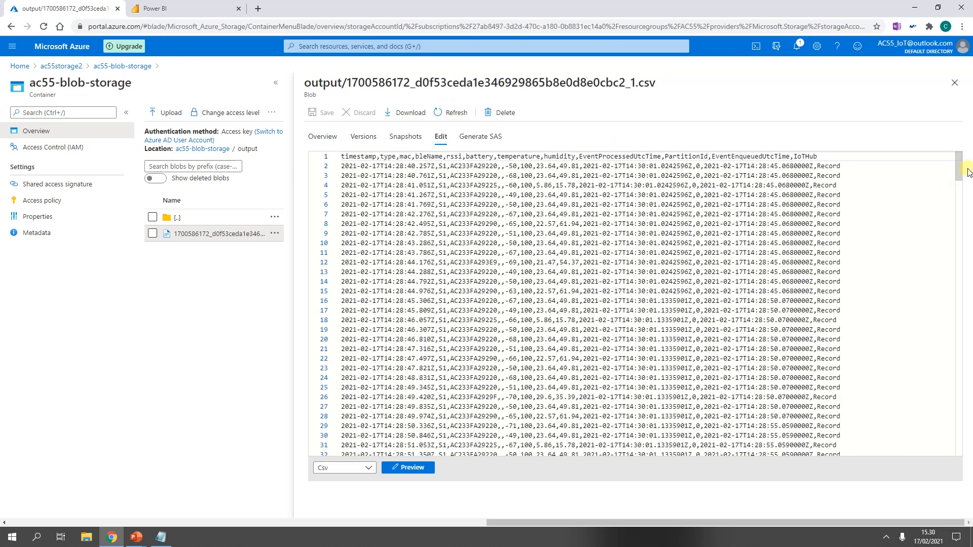
left_click_drag(959, 167, 969, 462)
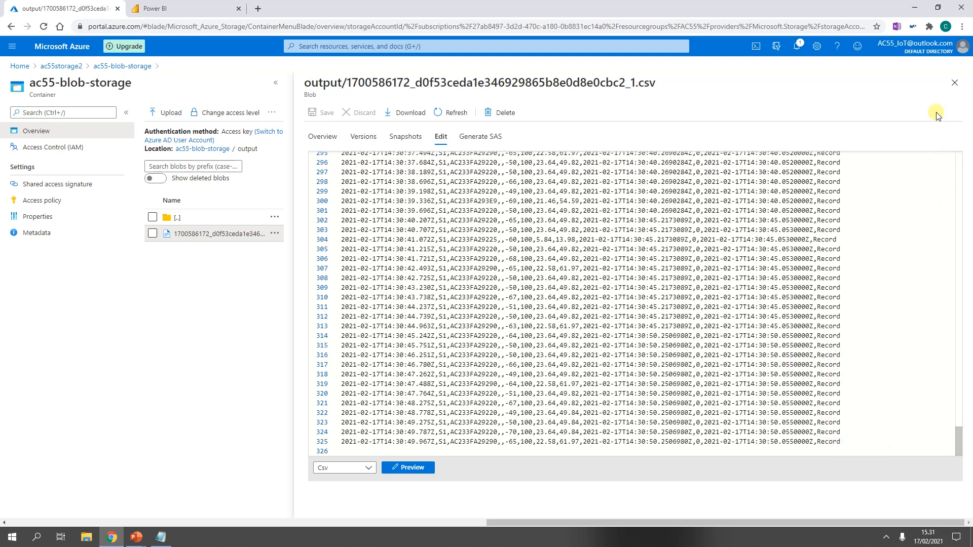
left_click(957, 81)
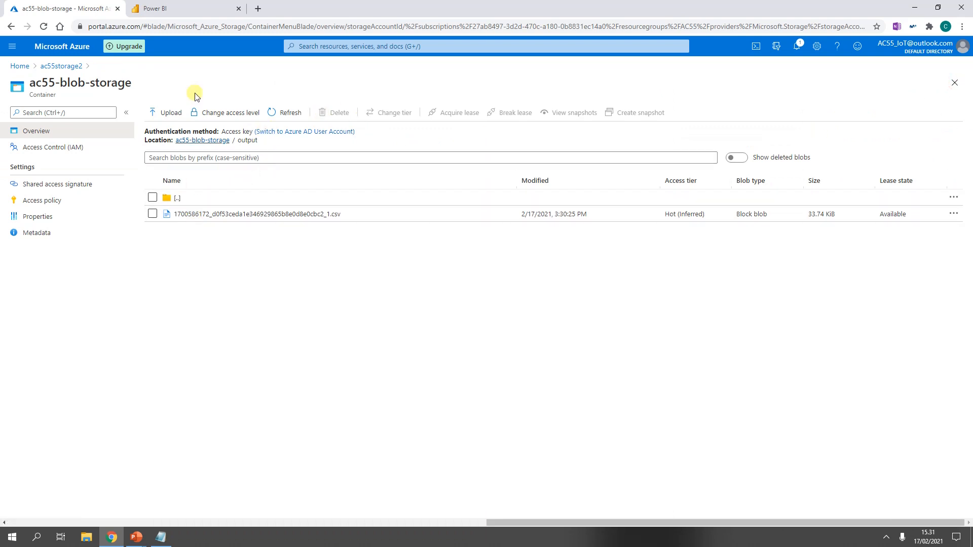
Step: Switch to the Power BI tab and open the API info of the AC55-PowerBI-Output2 dataset
left_click(186, 9)
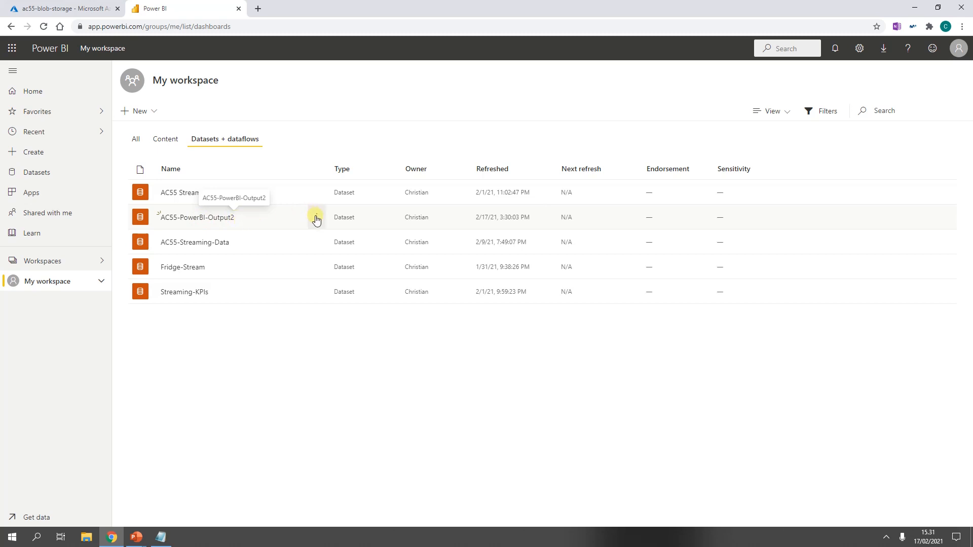
left_click(317, 218)
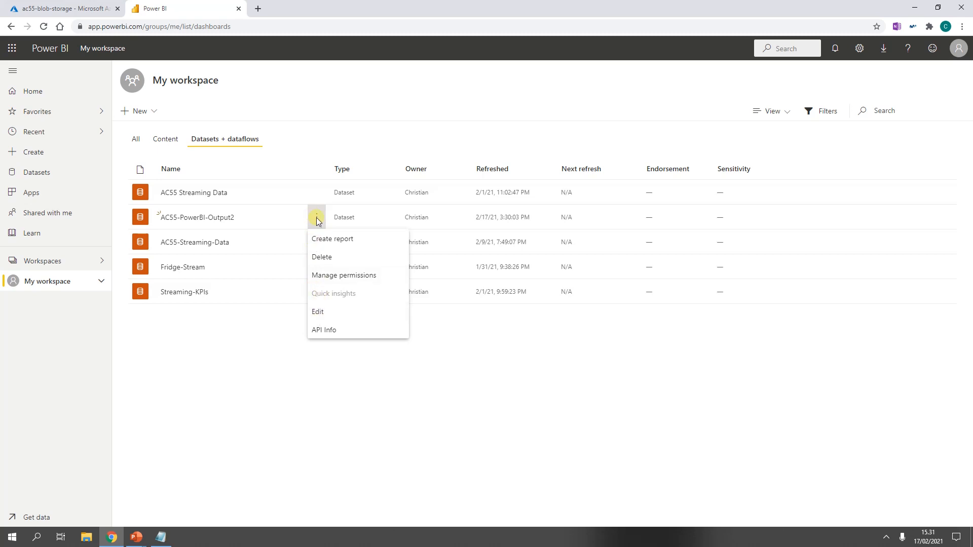
left_click(339, 332)
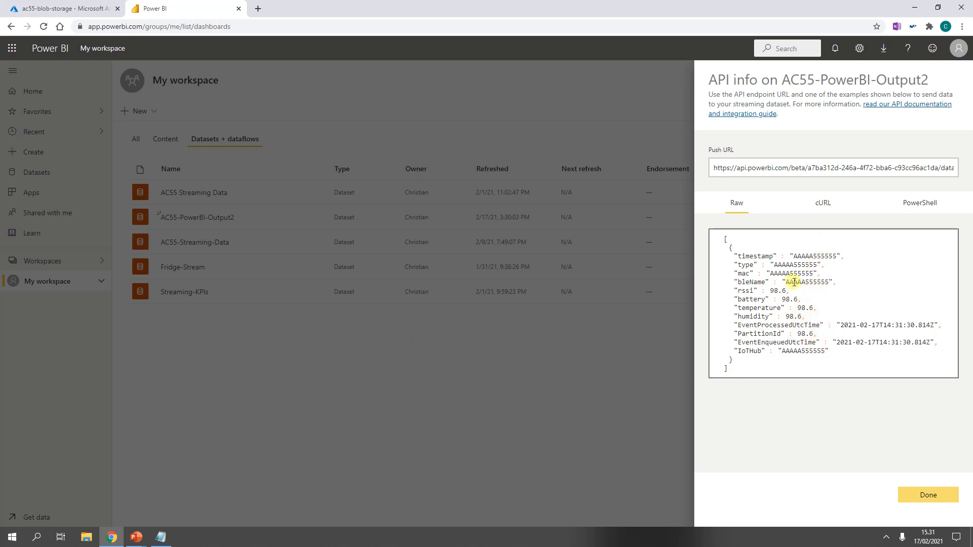
Step: Create a new dashboard named "AC55 - New Dashboard" in My workspace
left_click(152, 104)
left_click(154, 111)
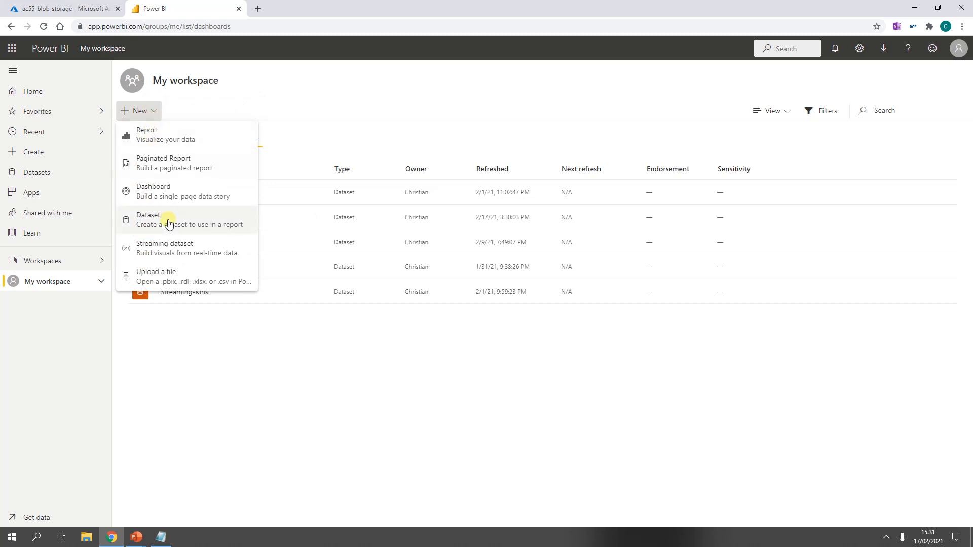
left_click(171, 189)
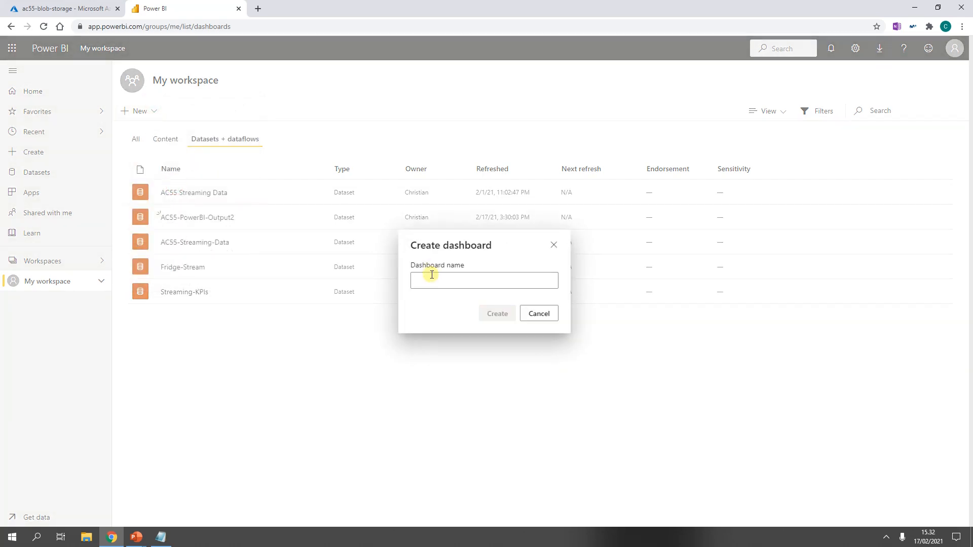
type("AC55 - New Dashb")
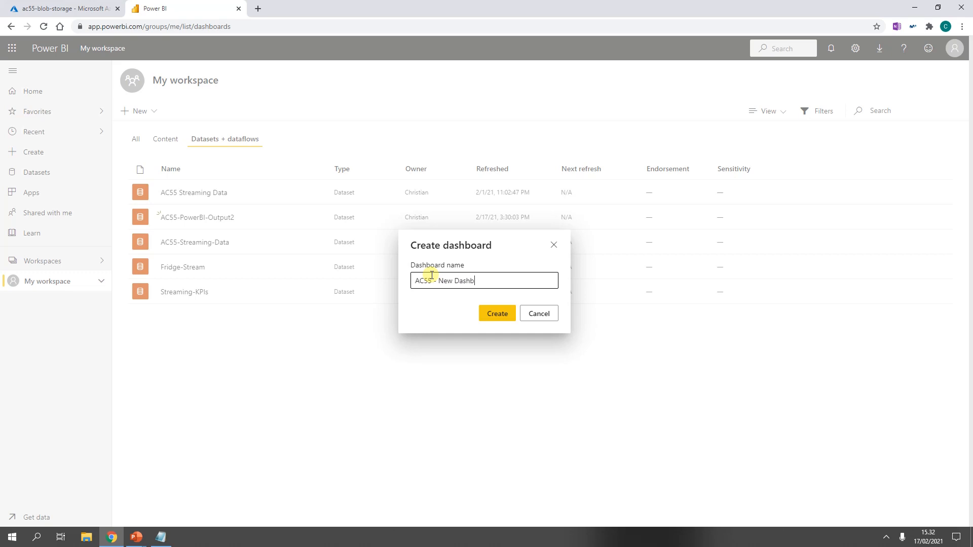
type("oard")
key("Return")
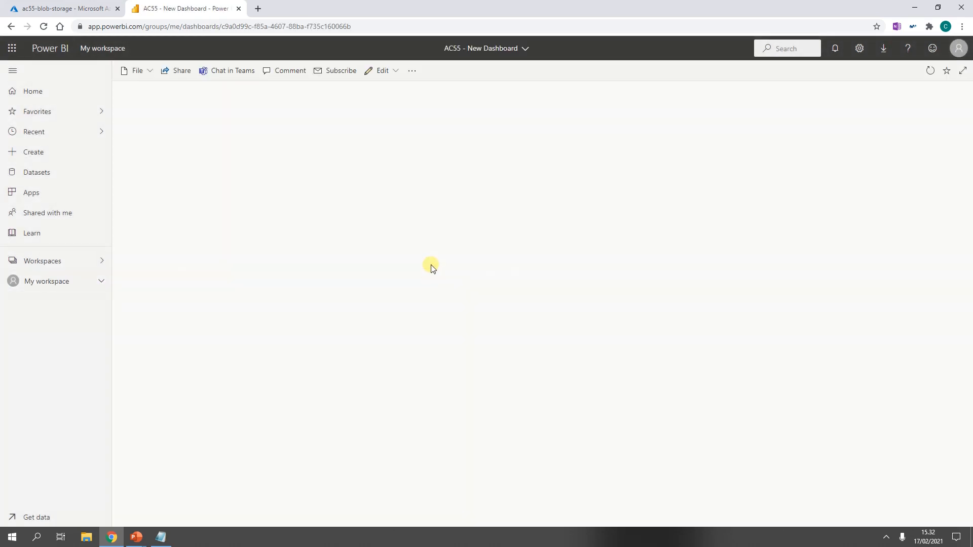
Step: Add a custom streaming data tile from the AC55-PowerBI-Output2 dataset as a card showing the temperature field
left_click(396, 72)
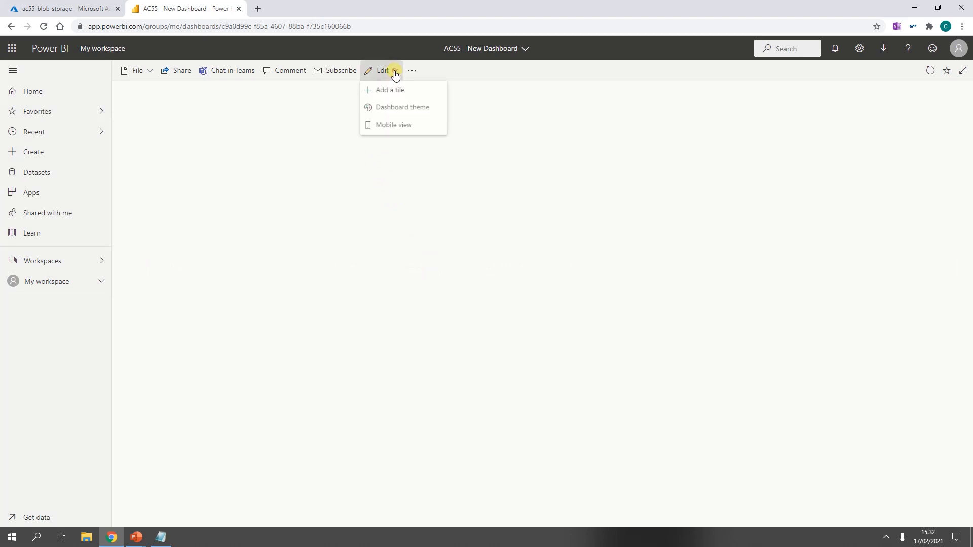
left_click(393, 91)
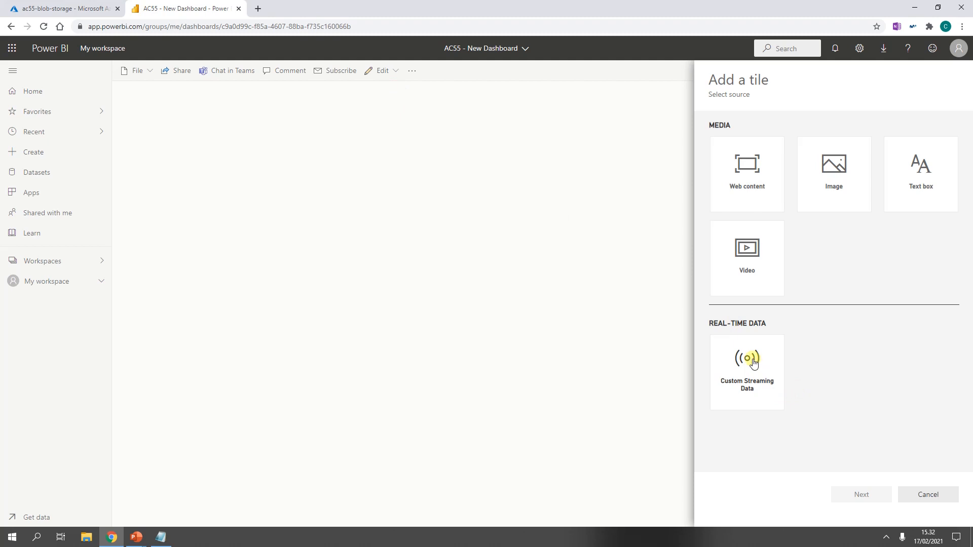
left_click(753, 361)
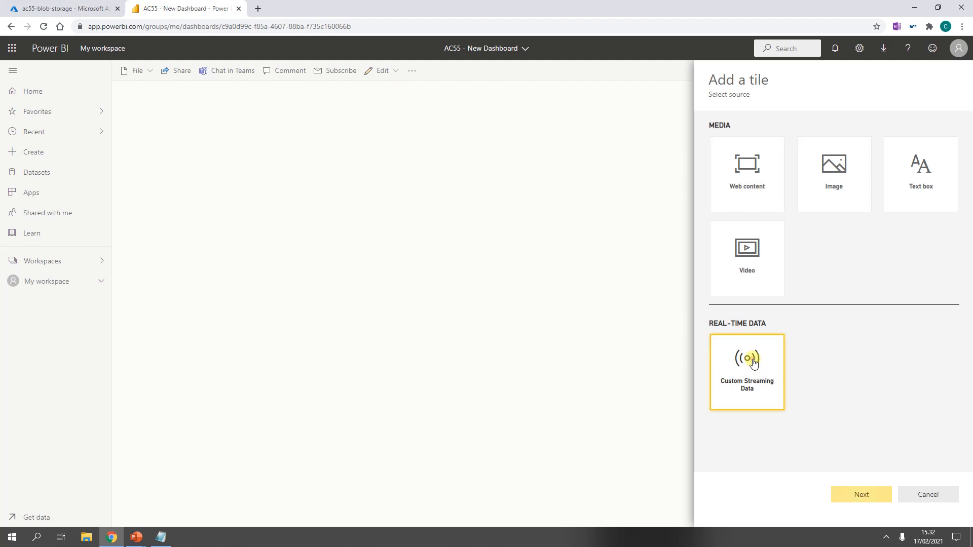
left_click(860, 494)
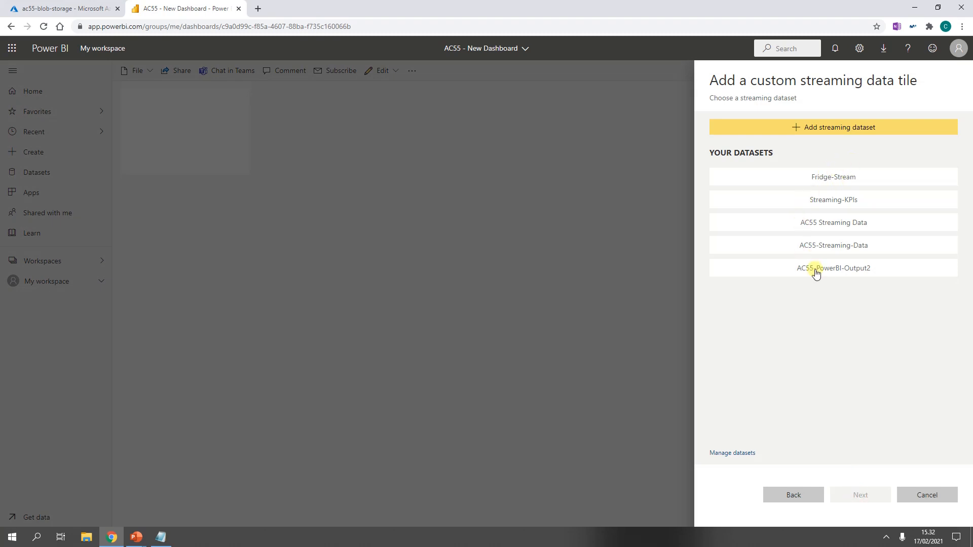
left_click(849, 272)
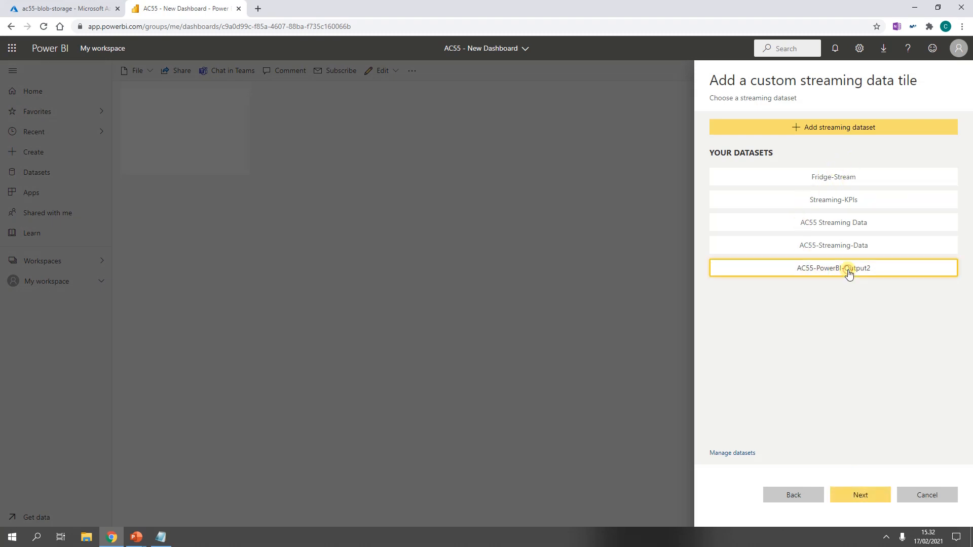
left_click(853, 501)
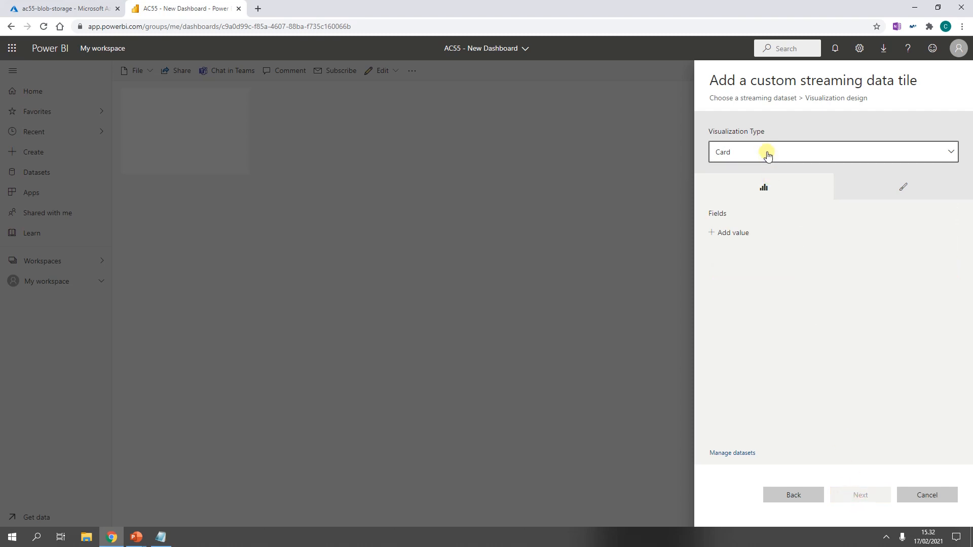
left_click(735, 233)
left_click(762, 241)
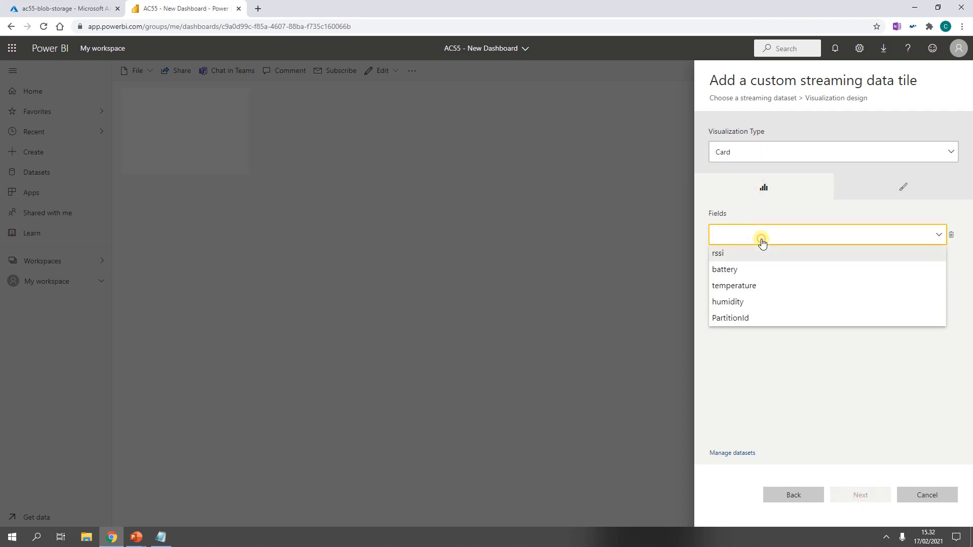
left_click(756, 288)
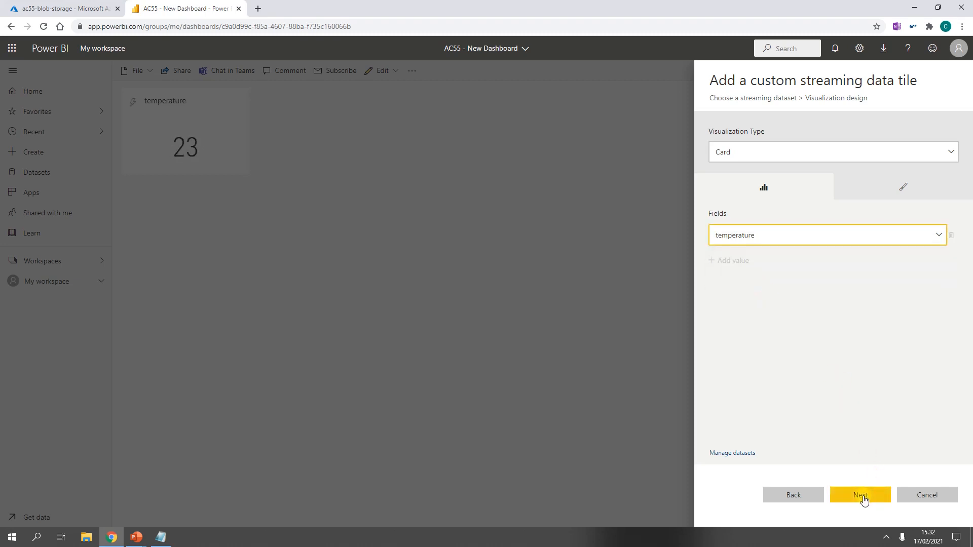
Step: Set the card's value decimal places to 2 and continue to the tile details
left_click(906, 188)
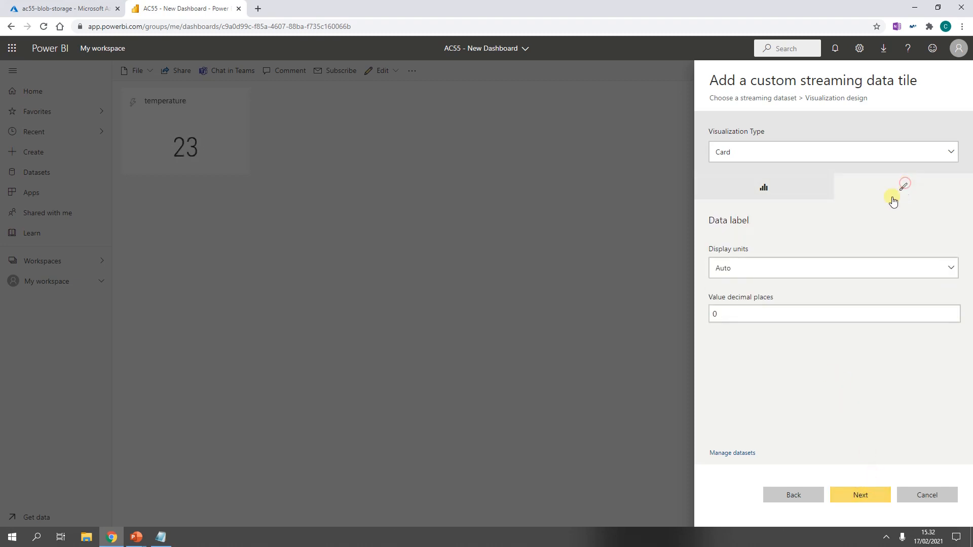
left_click(795, 315)
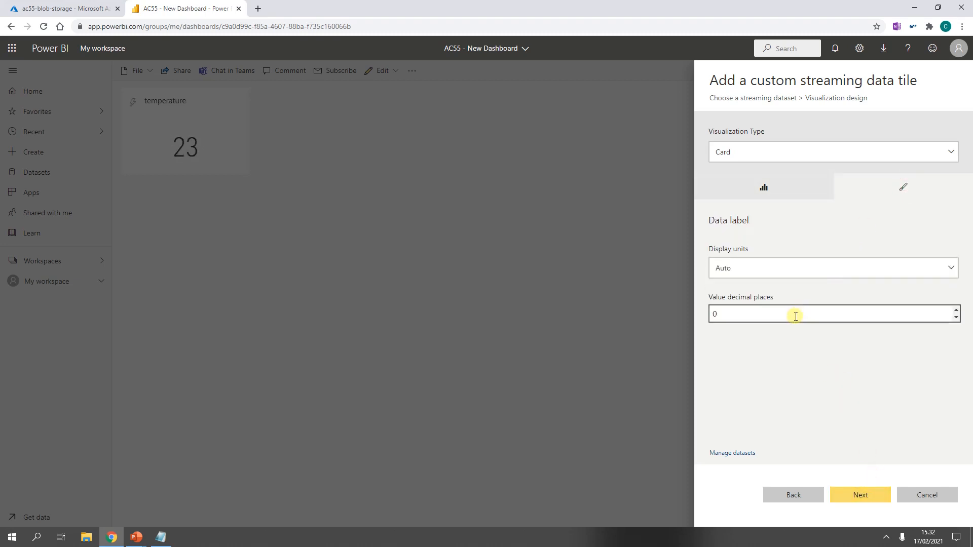
left_click(956, 311)
left_click(956, 310)
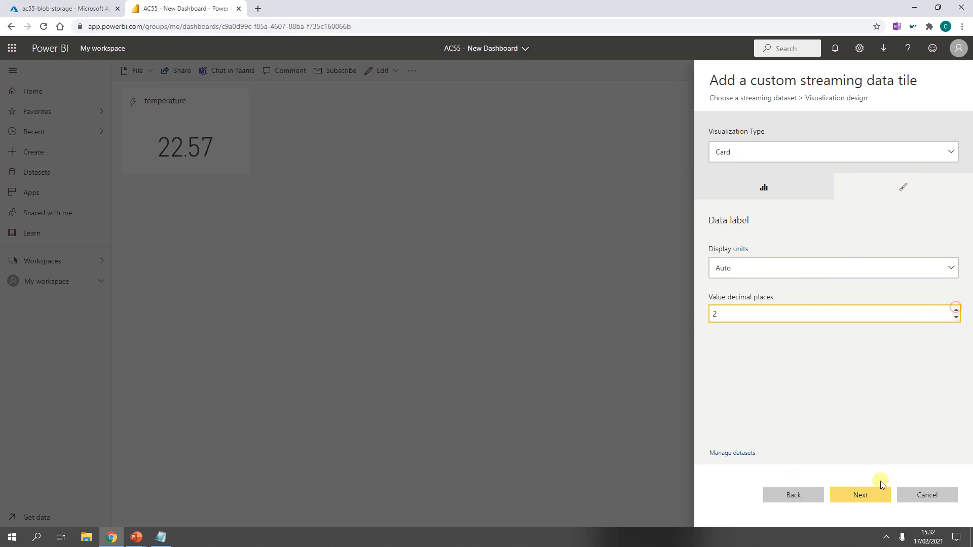
left_click(873, 497)
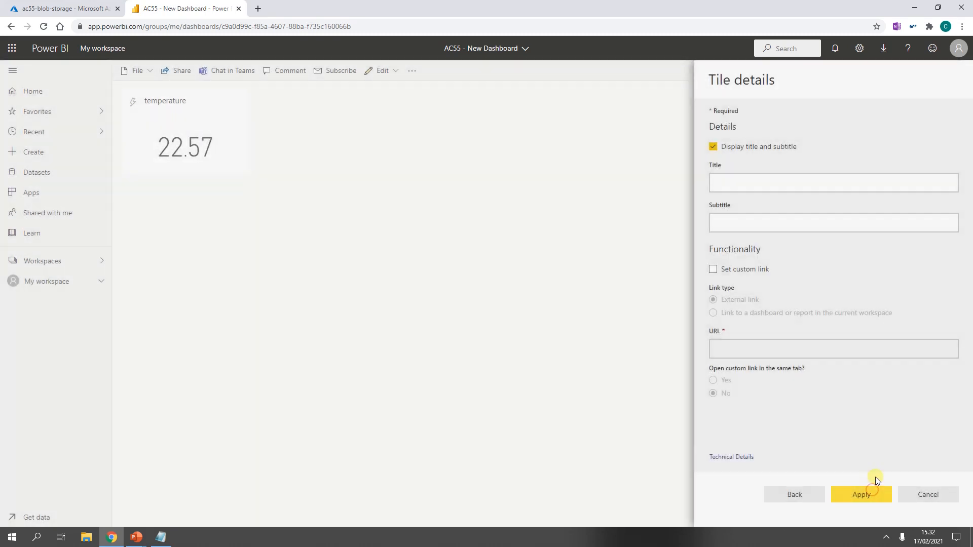
Step: Title the tile "Temperature" with subtitle "Celsius" and apply it to the dashboard
left_click(763, 187)
type("Temper")
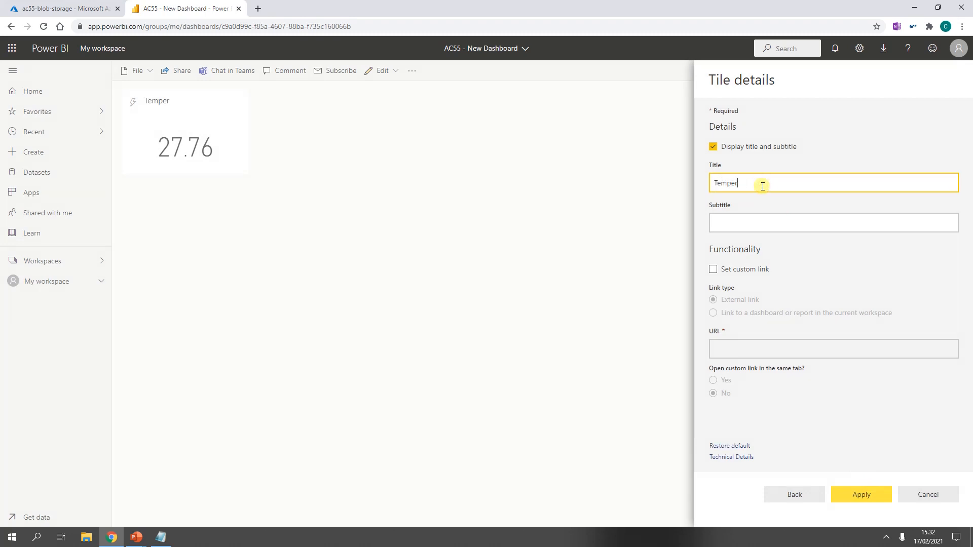
type("ature")
key("Tab")
type("C")
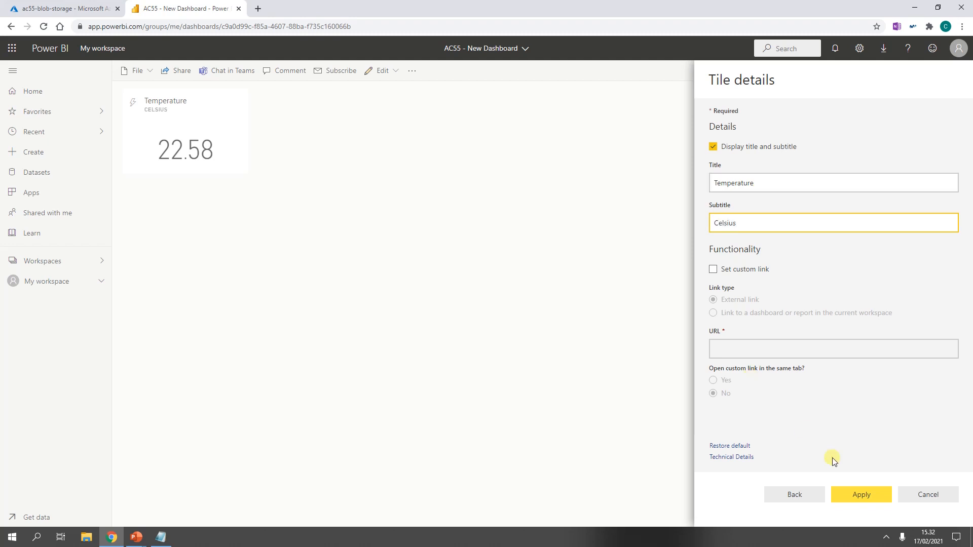
left_click(860, 500)
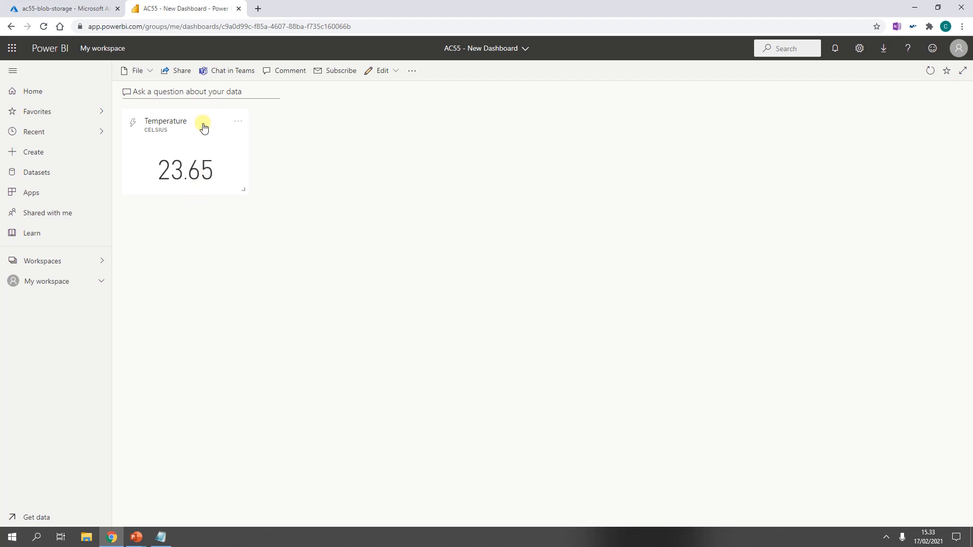
Step: Switch to the Azure tab, go to the AC55-Stream-Analytics job and stop it
left_click(56, 6)
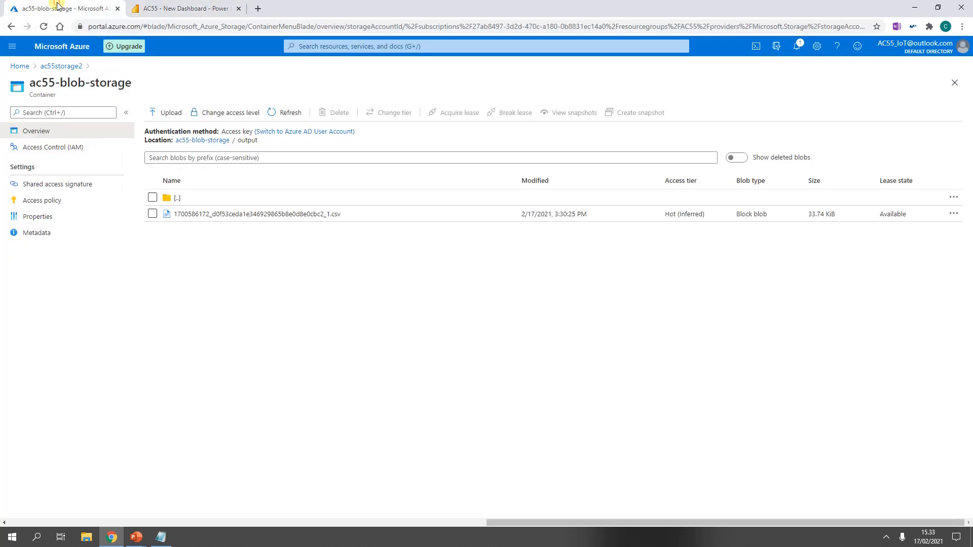
left_click(23, 66)
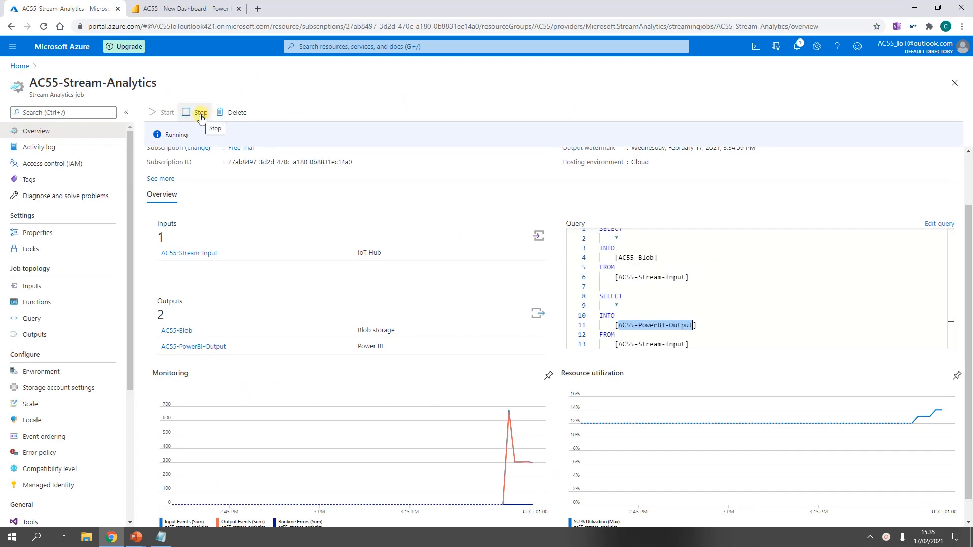
left_click(200, 115)
left_click(172, 167)
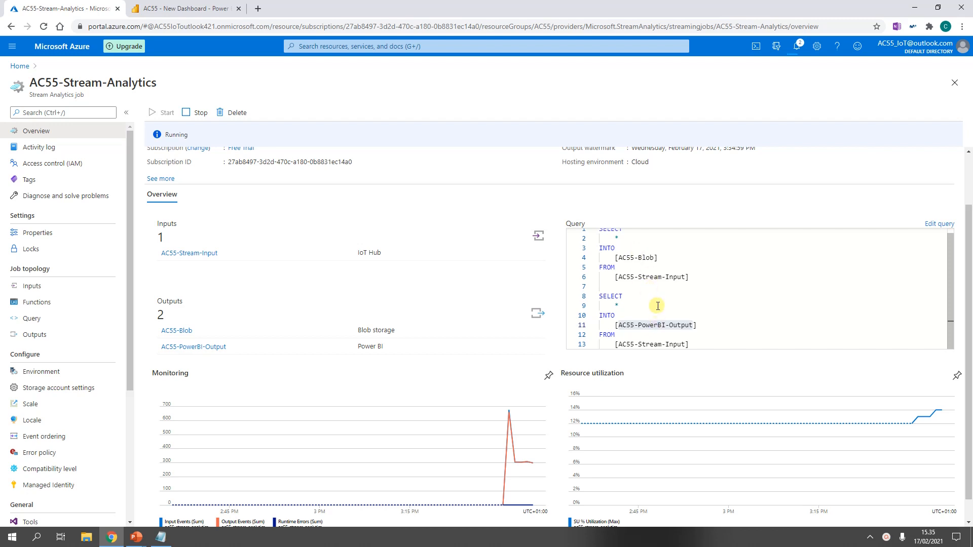
Step: Open the job's query editor and insert blank lines above the existing SELECT statements
left_click(938, 223)
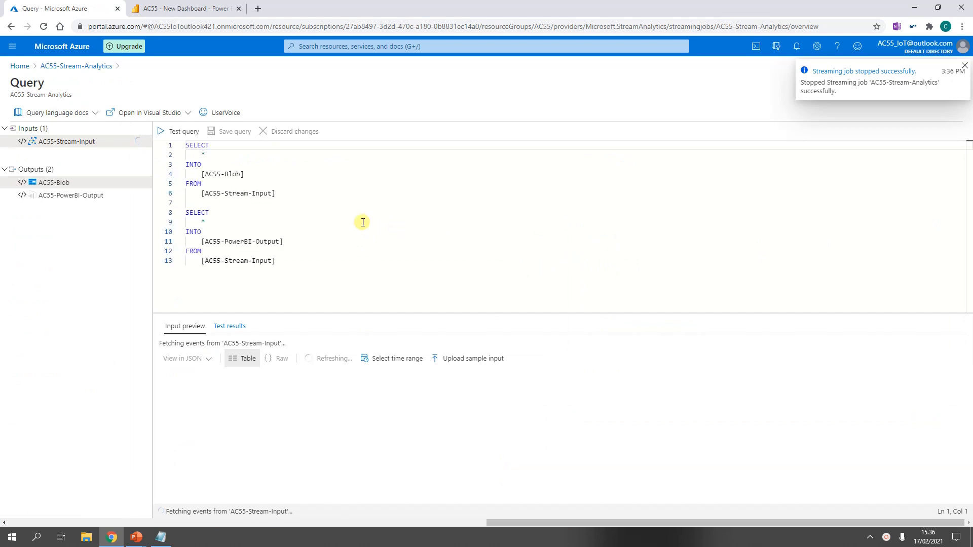
left_click(300, 166)
key("ctrl+Home")
key("Return")
key("Return")
key("Return")
key("Return")
key("Return")
key("Return")
key("Return")
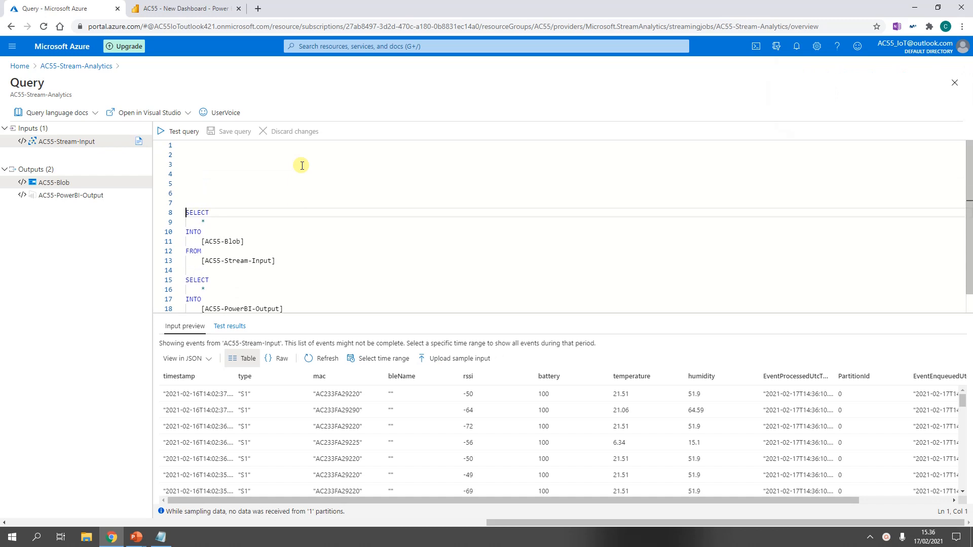
key("Up")
key("Up")
key("Up")
key("Up")
key("Up")
key("Up")
key("Up")
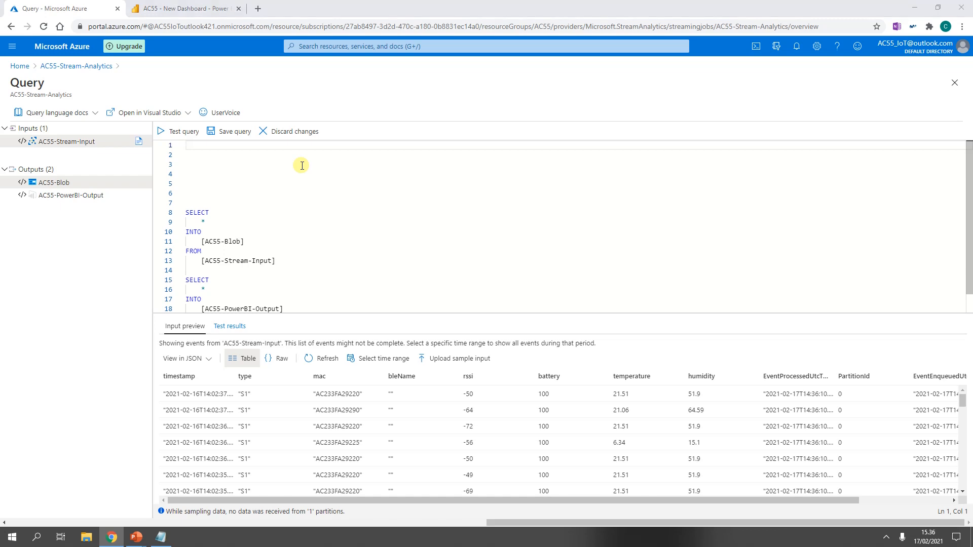
Step: Switch to the Notepad file 20210127_ASA_SQL Code.txt and select the whole ReaderQuery SQL code
key("alt+Tab")
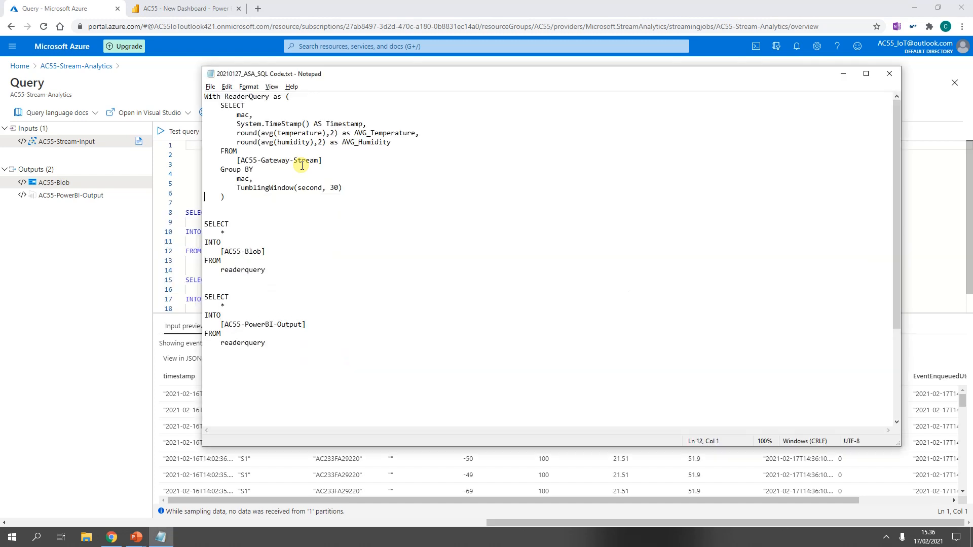
key("ctrl+Home")
key("shift+Down")
key("shift+Down")
key("shift+Down")
key("shift+Down")
key("shift+Down")
key("shift+Down")
key("shift+Down")
key("shift+Down")
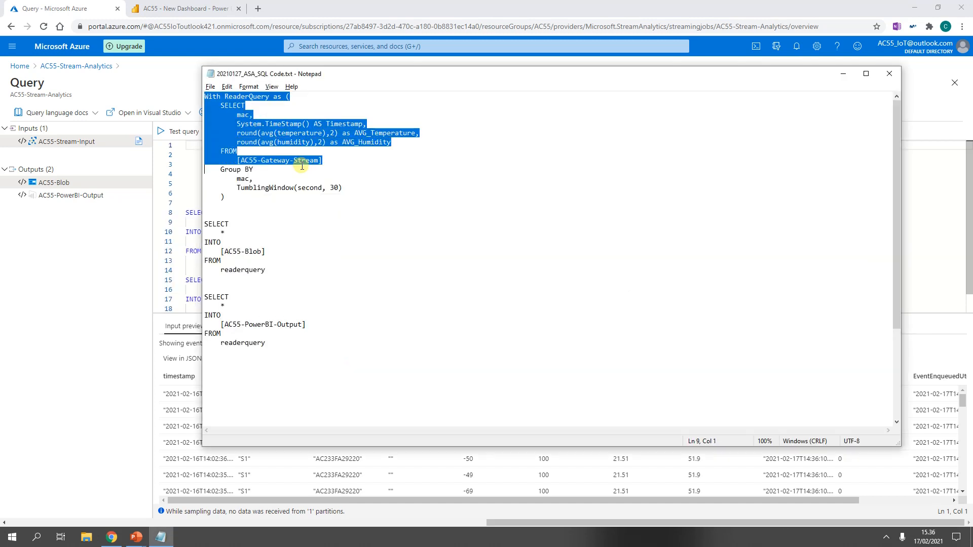
key("shift+Down")
key("shift+Down")
key("shift+Down")
key("shift+Down")
key("shift+Down")
key("shift+Down")
key("shift+Down")
key("shift+Down")
key("shift+Down")
key("shift+Down")
key("shift+Down")
key("shift+Down")
key("shift+Down")
key("shift+Down")
key("shift+Down")
key("shift+Down")
key("shift+Down")
key("shift+Down")
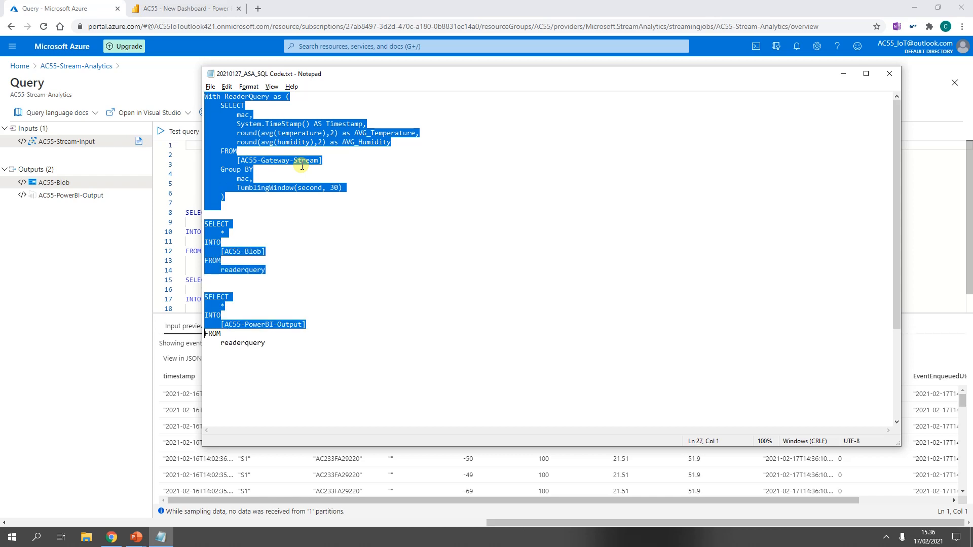
key("shift+Down")
key("shift+Down")
key("shift+Down")
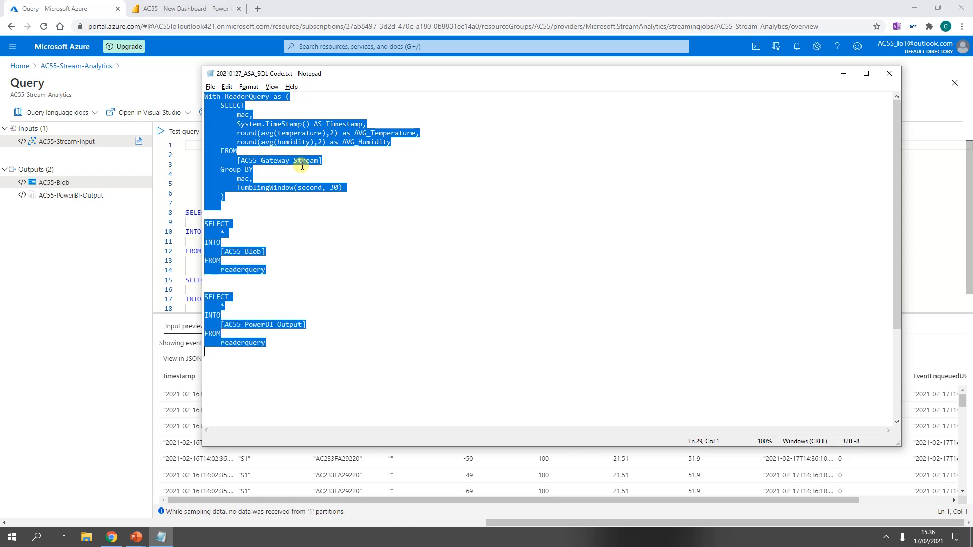
Step: Return to the query editor, select the blank lines at the top and paste the ReaderQuery code over them
key("alt+Tab")
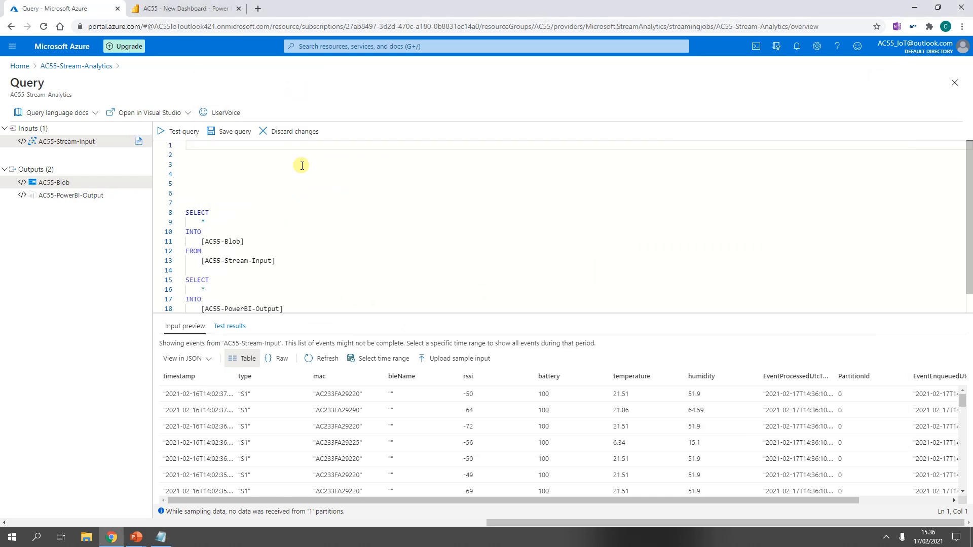
key("shift+Down")
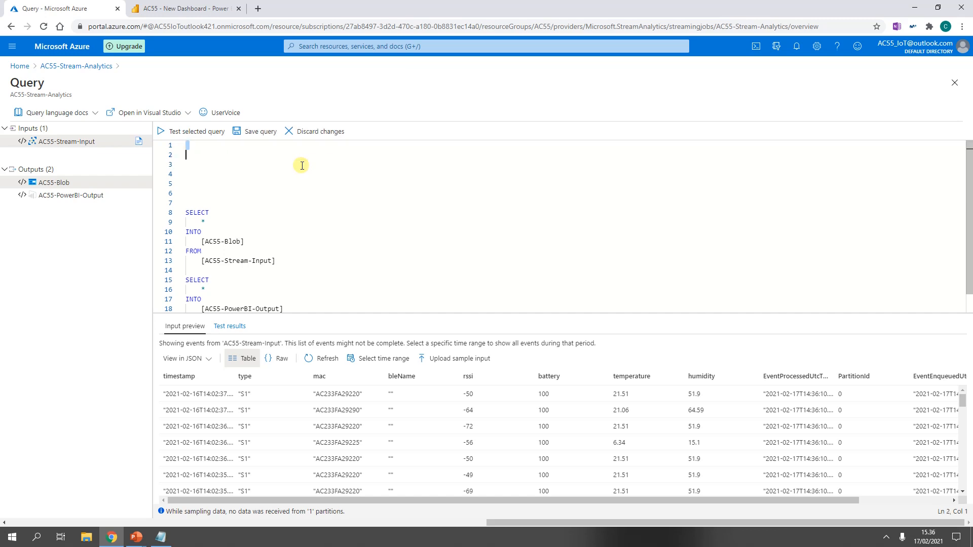
key("shift+Down")
key("shift+Down")
key("shift+Down")
key("shift+Down")
key("shift+Down")
key("shift+Down")
key("shift+Down")
key("shift+Down")
key("shift+Down")
key("shift+Down")
key("shift+Down")
key("shift+Down")
key("shift+Down")
key("shift+Down")
key("shift+Down")
key("shift+Down")
key("shift+Down")
key("shift+Down")
key("shift+Down")
key("ctrl+v")
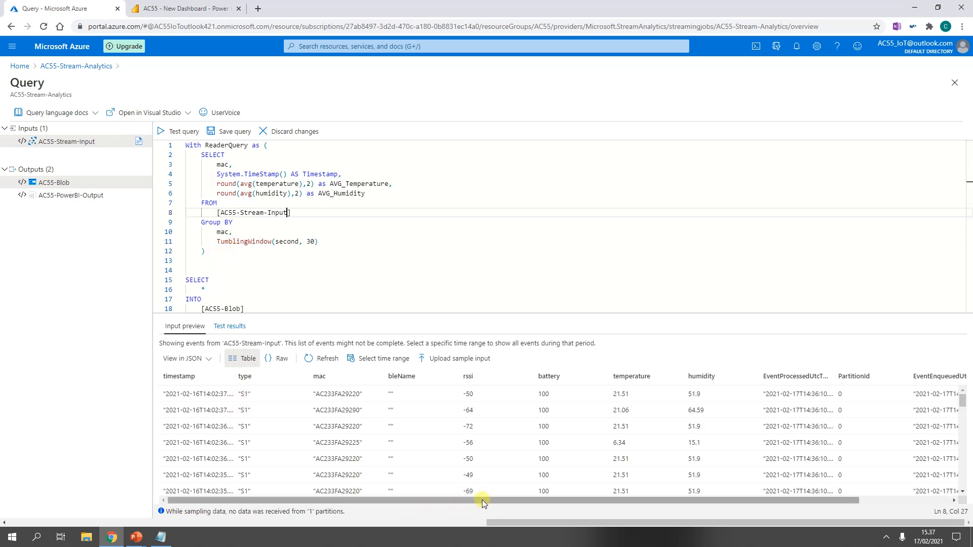
Step: Review the pasted query by scrolling through the editor
left_click_drag(482, 500, 456, 511)
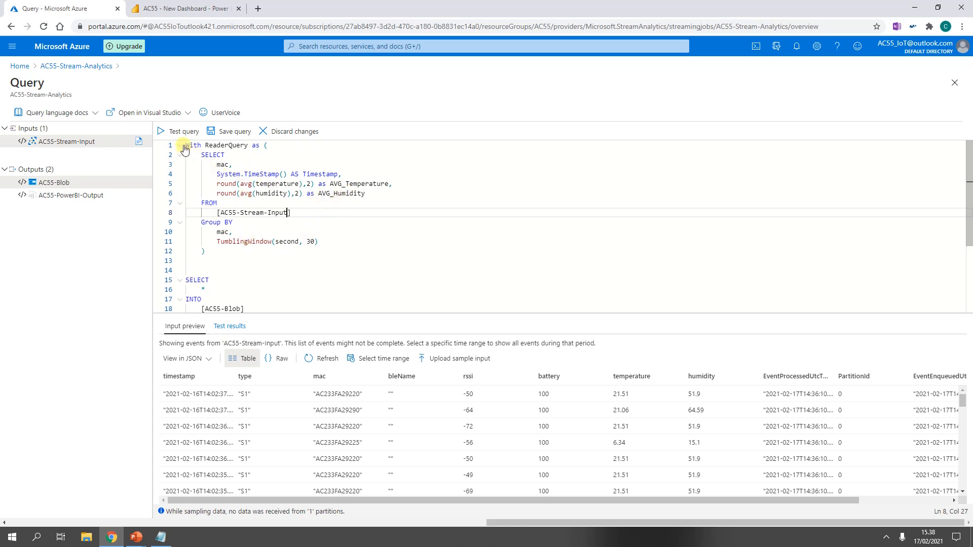
left_click_drag(184, 146, 202, 146)
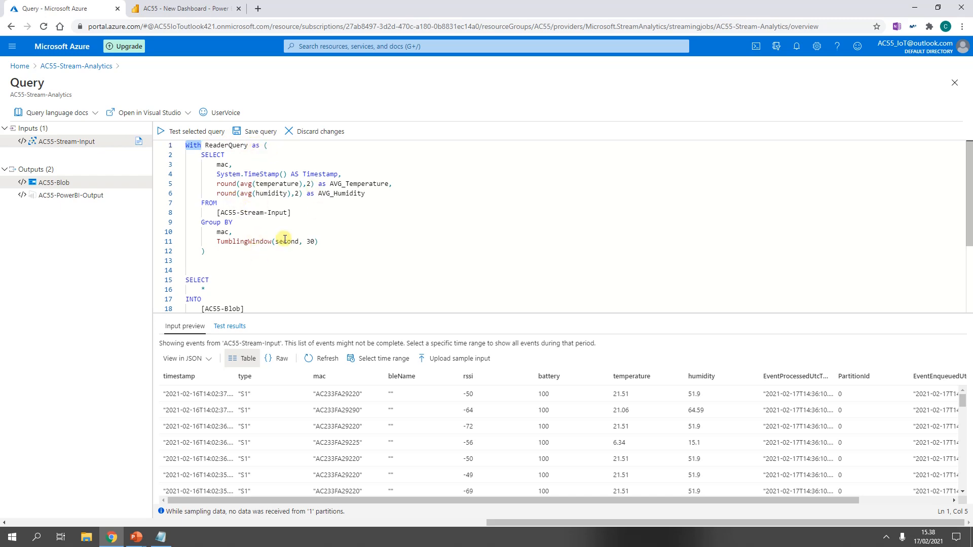
scroll(281, 233, "down", 4)
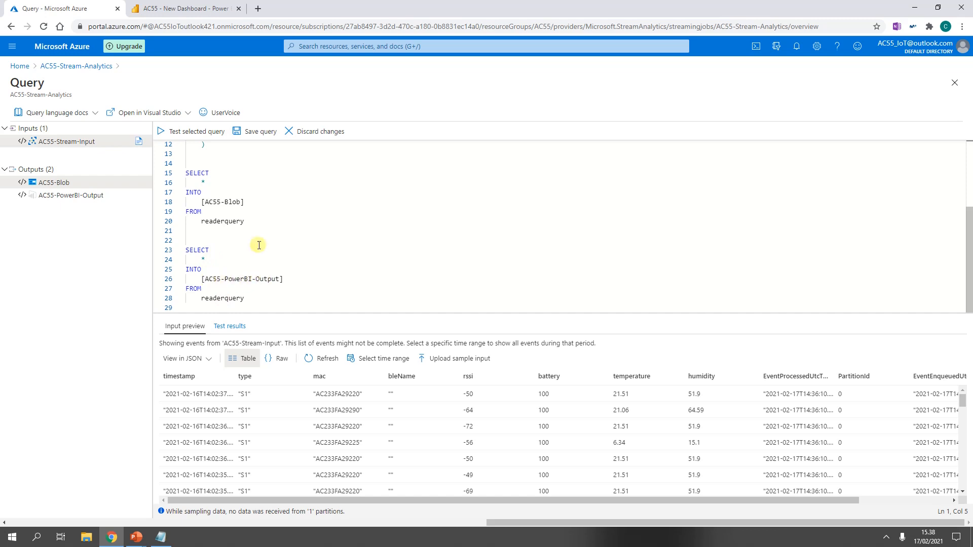
Step: Save the query and test it against the sampled input data
left_click(255, 133)
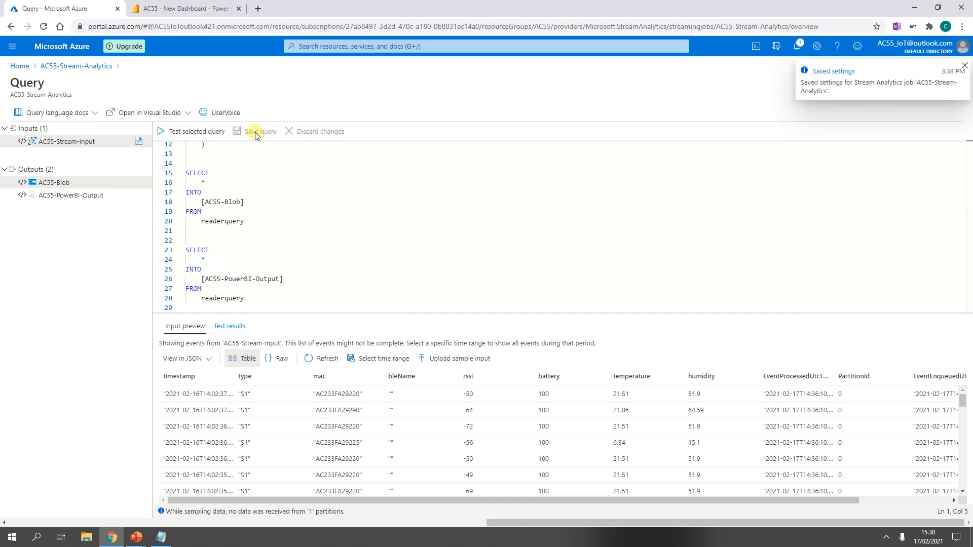
left_click(195, 133)
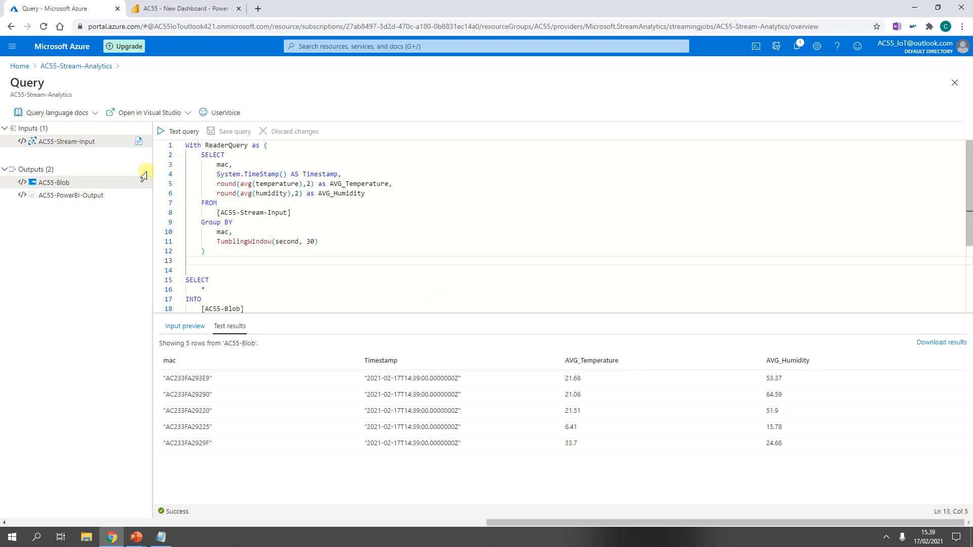
Step: Return to the AC55-Stream-Analytics job overview and start the job
left_click(59, 66)
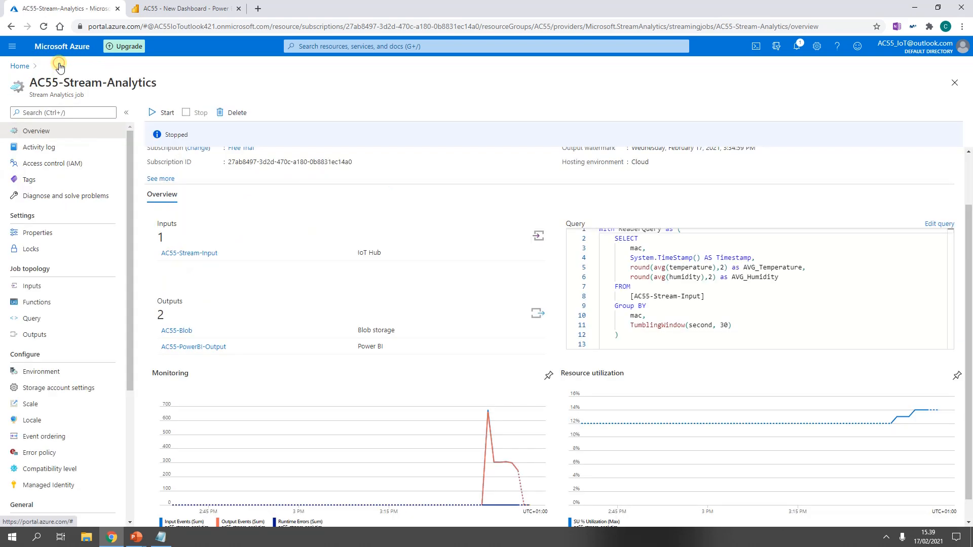
left_click(161, 113)
left_click(801, 509)
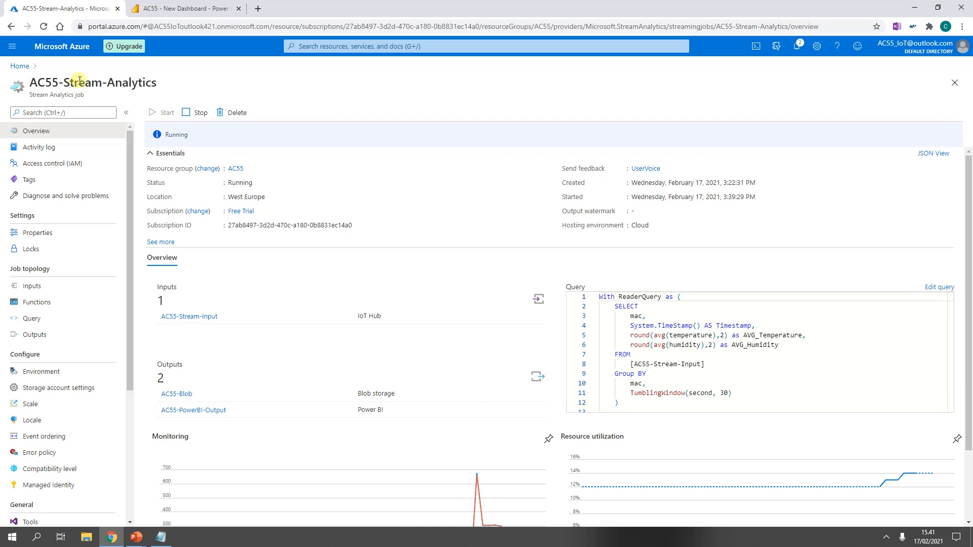
Step: Open the newest CSV file in the ac55storage2 account's ac55-blob-storage output folder and view its contents
left_click(8, 48)
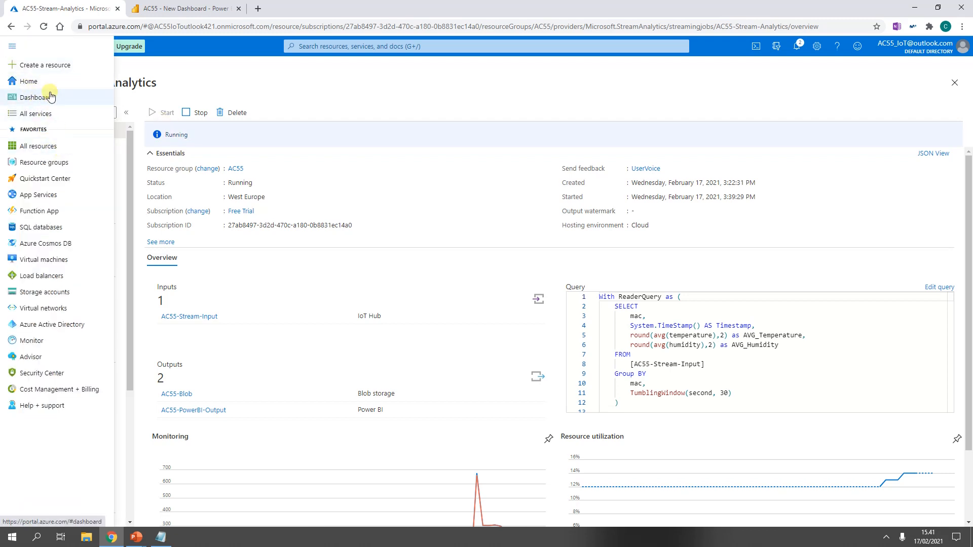
left_click(38, 81)
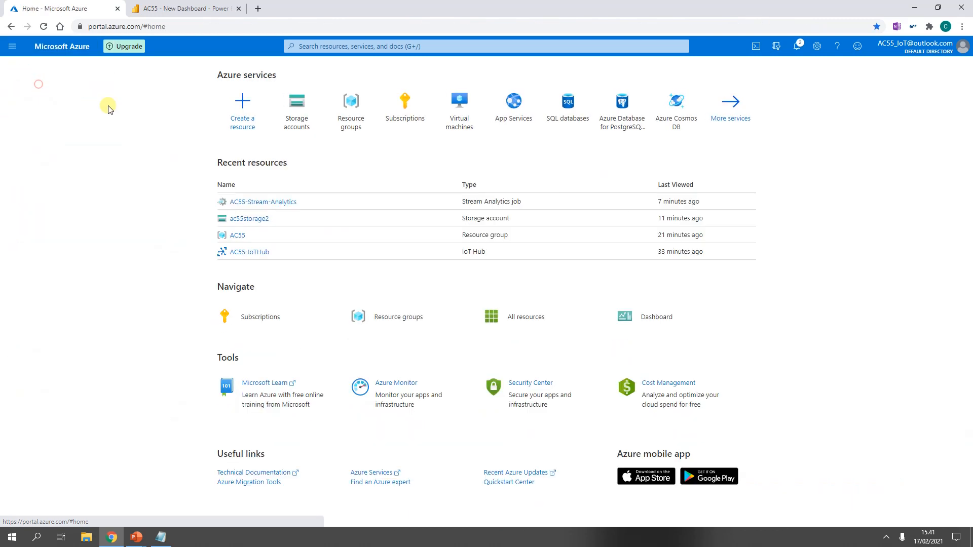
left_click(249, 219)
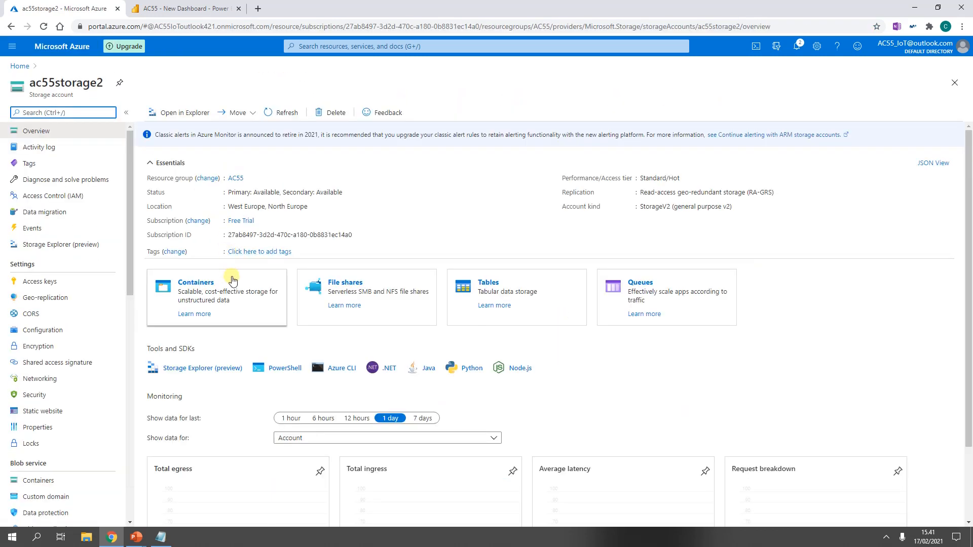
left_click(199, 283)
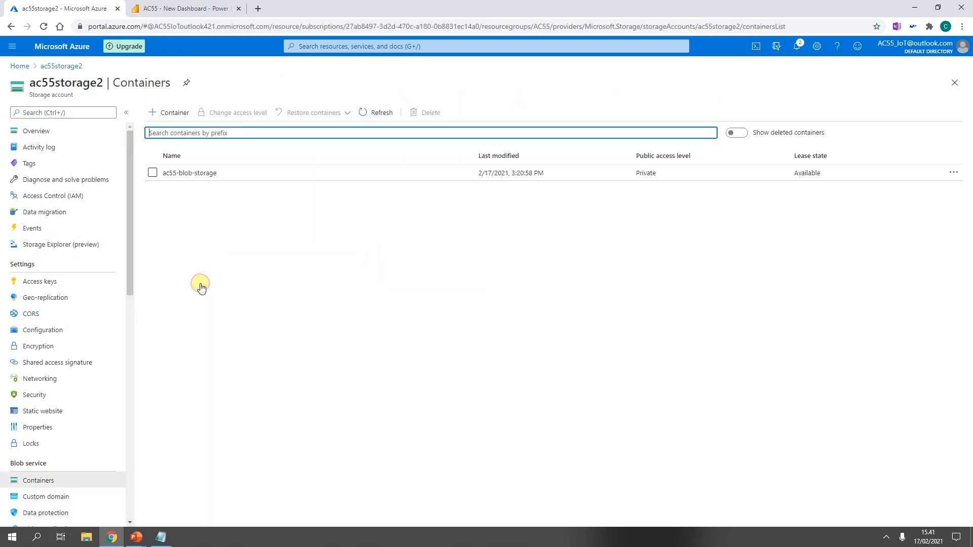
left_click(180, 173)
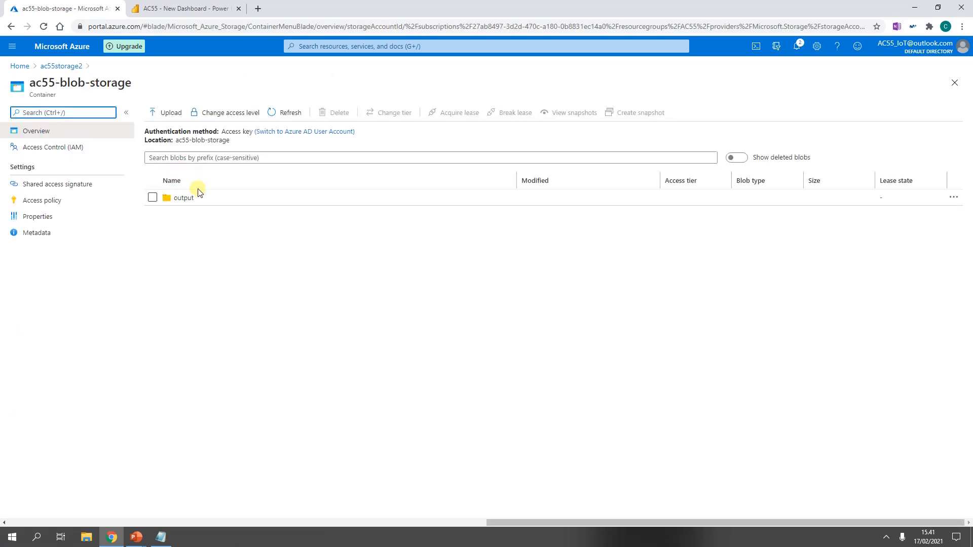
left_click(186, 198)
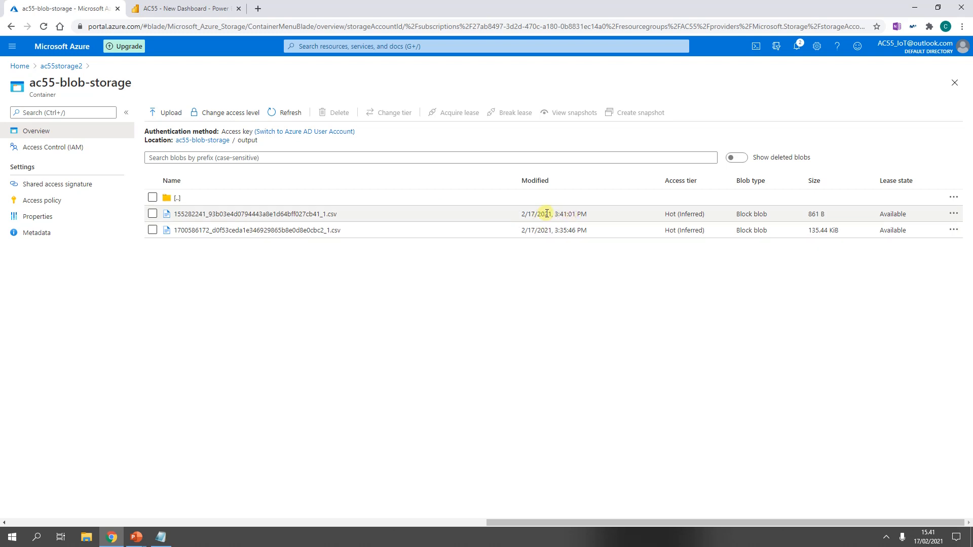
left_click(283, 214)
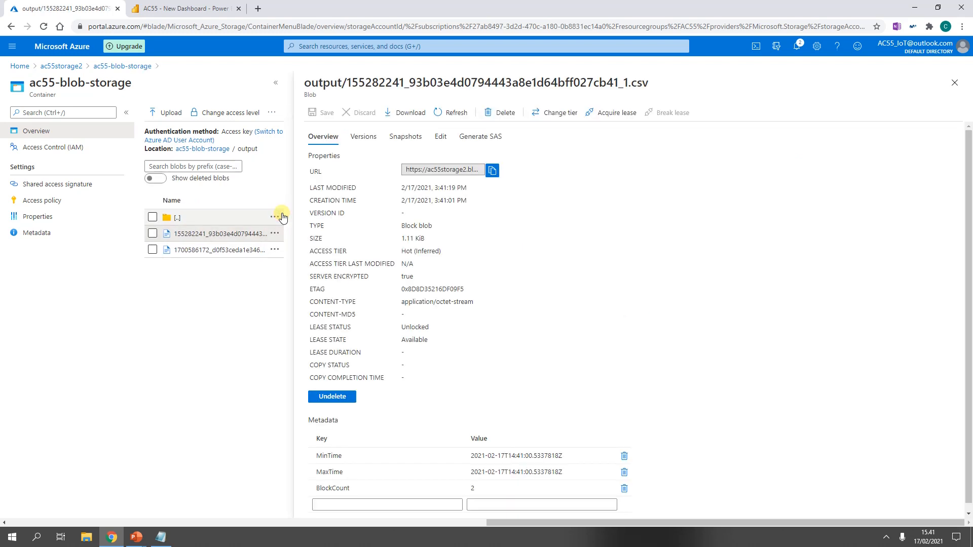
left_click(441, 139)
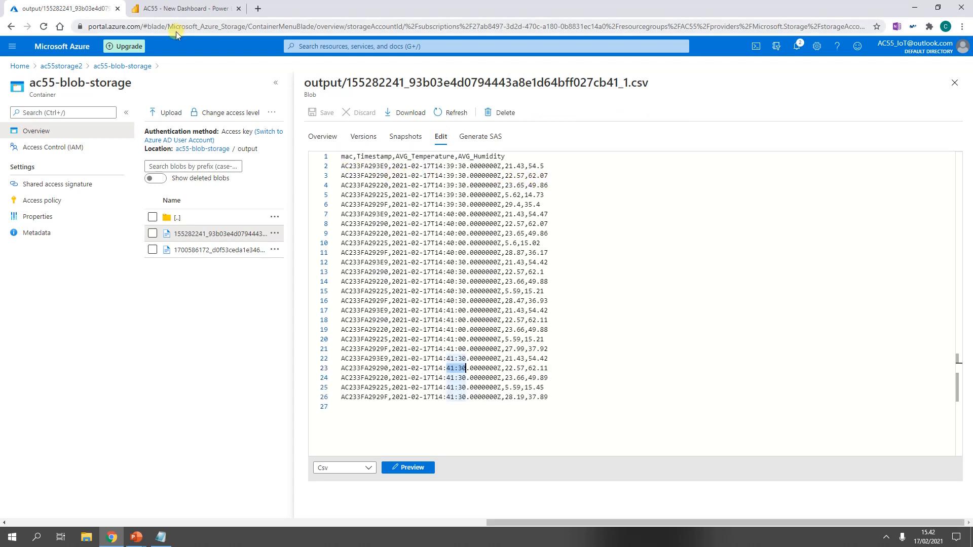
Step: Switch to Power BI and view the API info of the AC55-PowerBI-Output2 dataset in My workspace
left_click(192, 6)
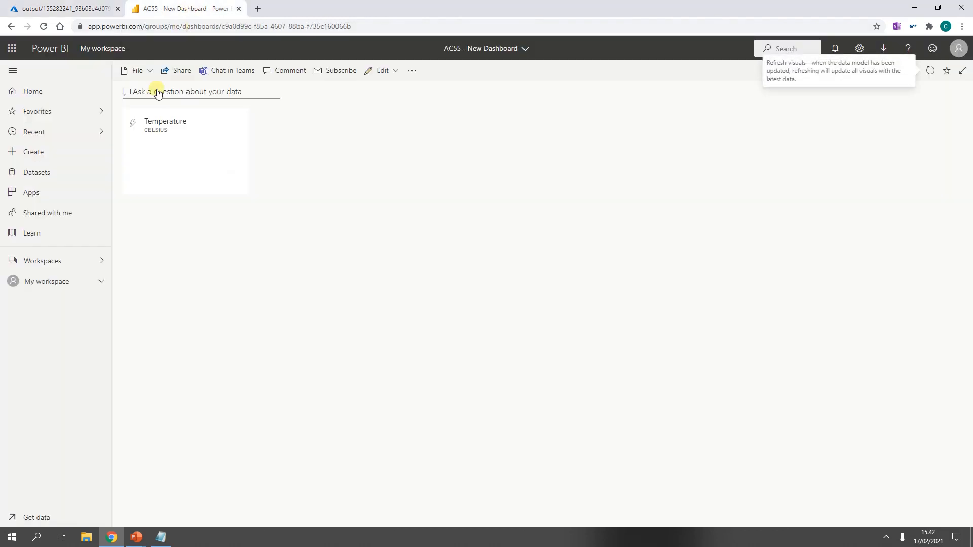
left_click(31, 278)
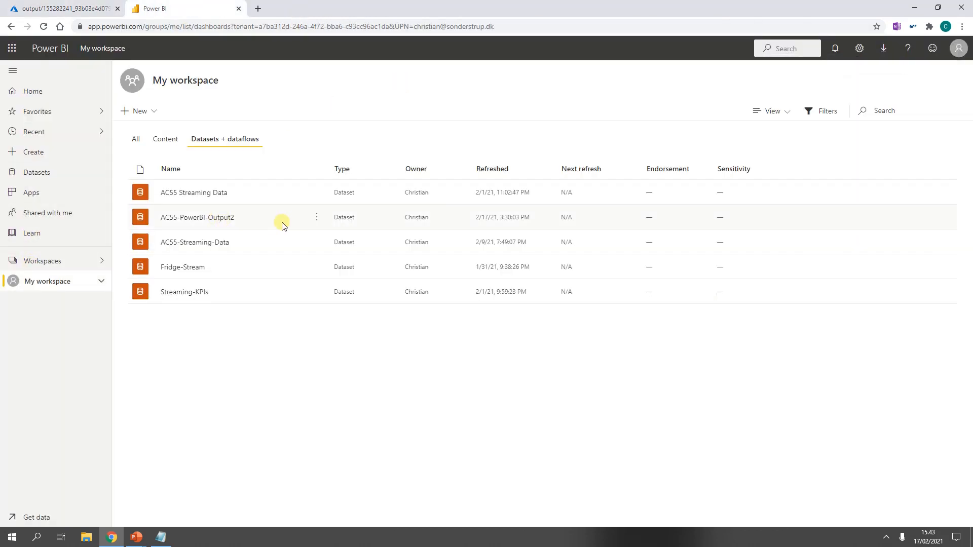
left_click(317, 218)
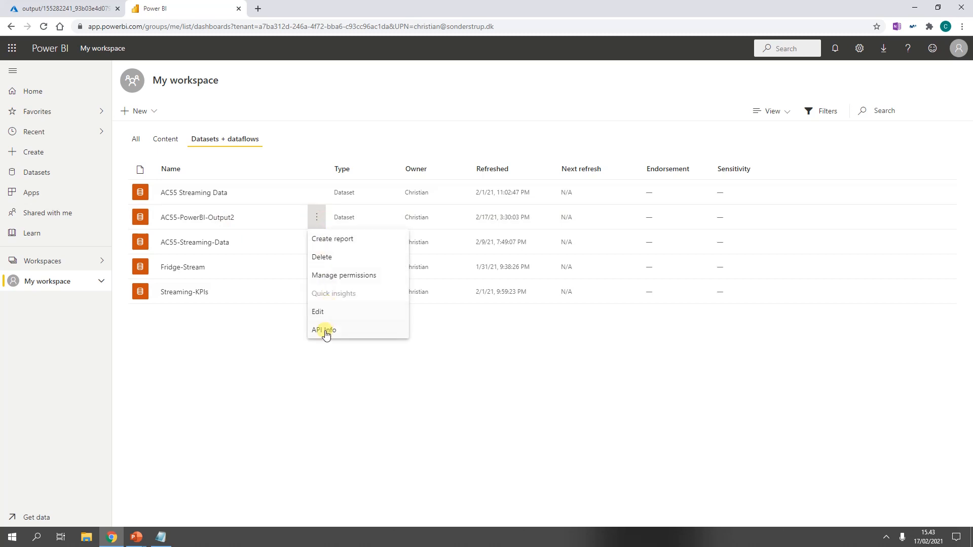
left_click(325, 330)
left_click(724, 280)
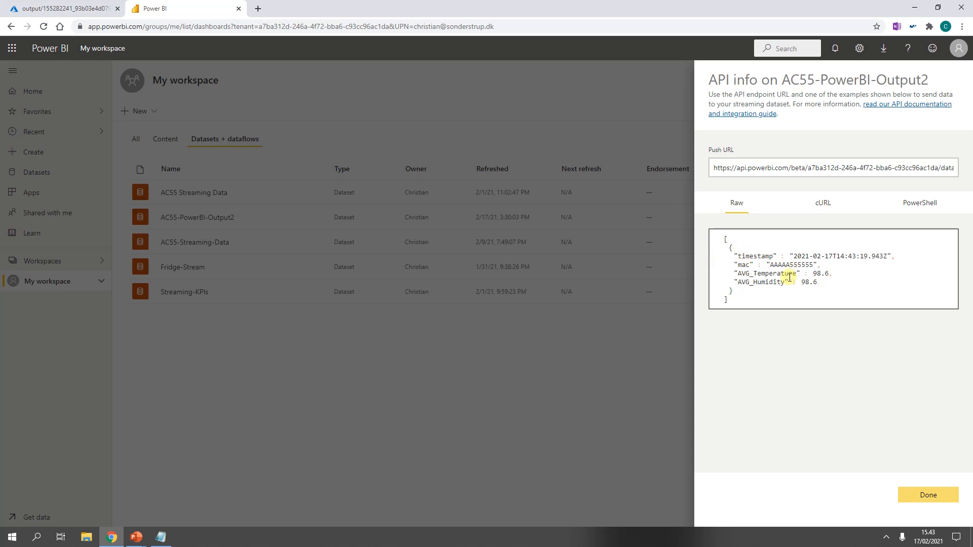
left_click(942, 497)
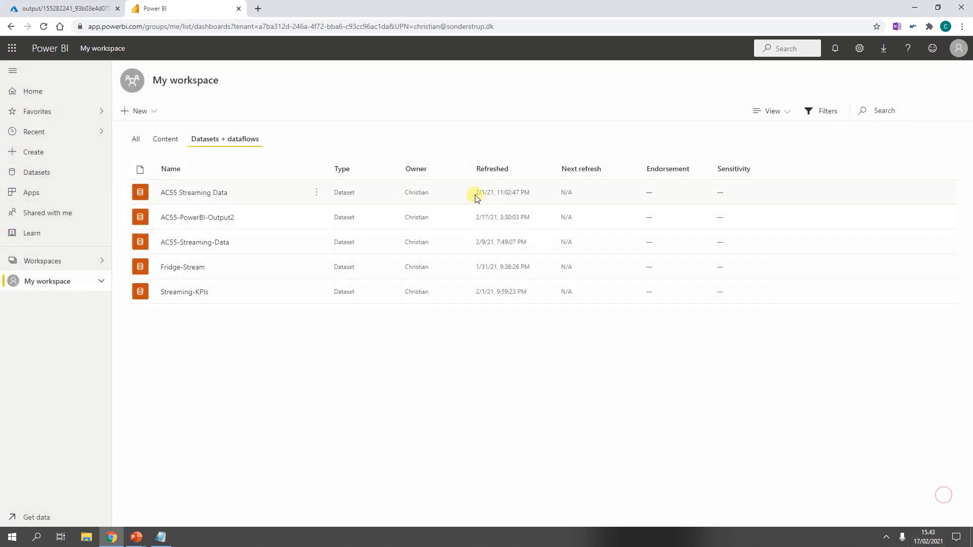
Step: Open the AC55 - New Dashboard and delete its Temperature tile
left_click(136, 139)
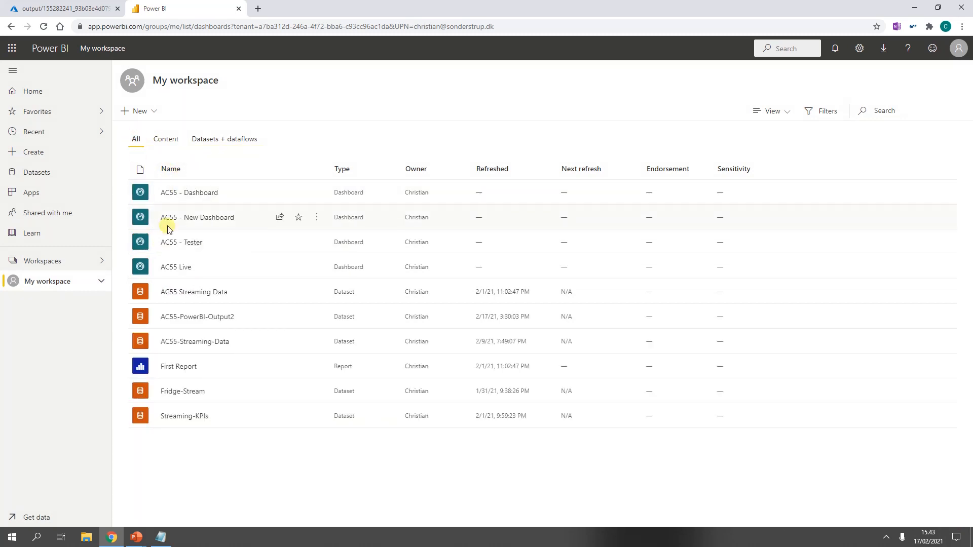
left_click(182, 219)
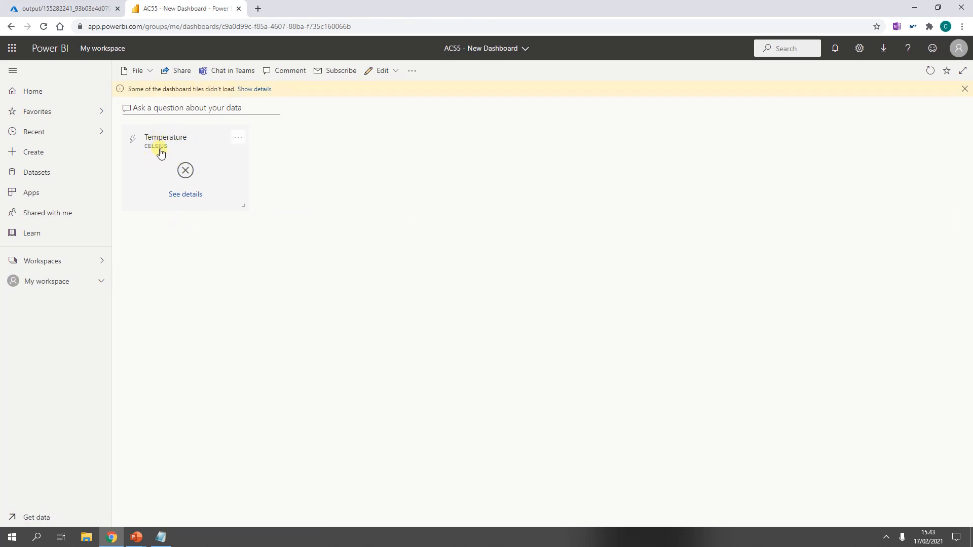
left_click(241, 138)
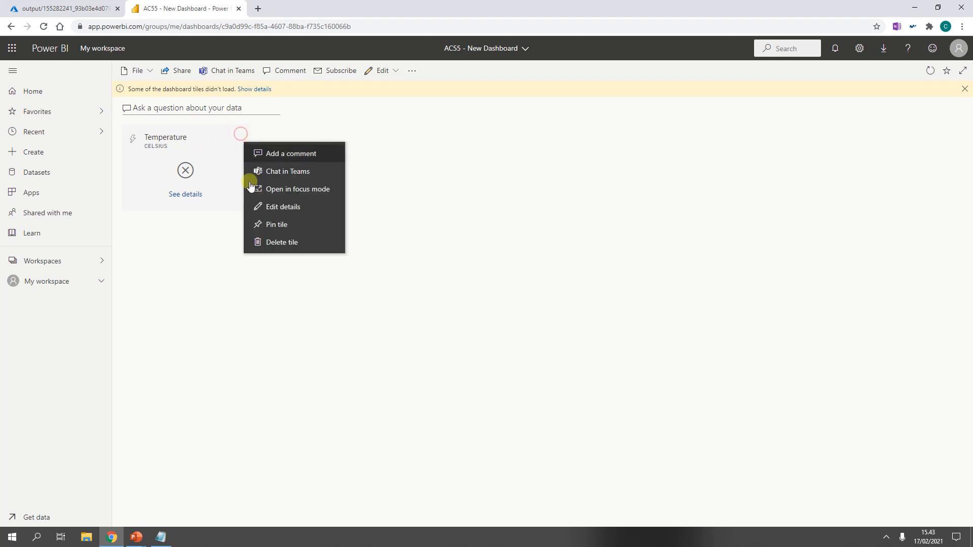
left_click(294, 243)
Step: Add a custom streaming data tile to the dashboard using the AC55-PowerBI-Output2 dataset
left_click(396, 72)
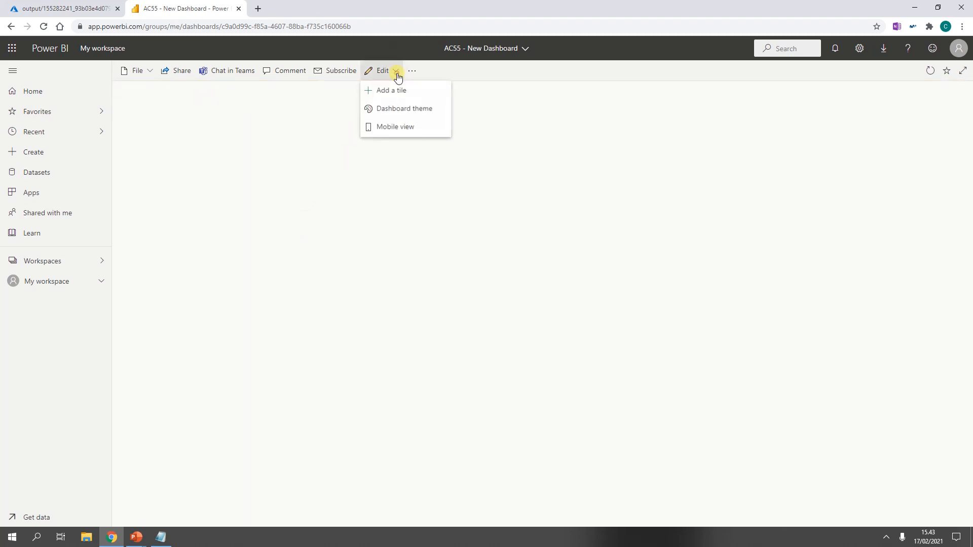
left_click(394, 91)
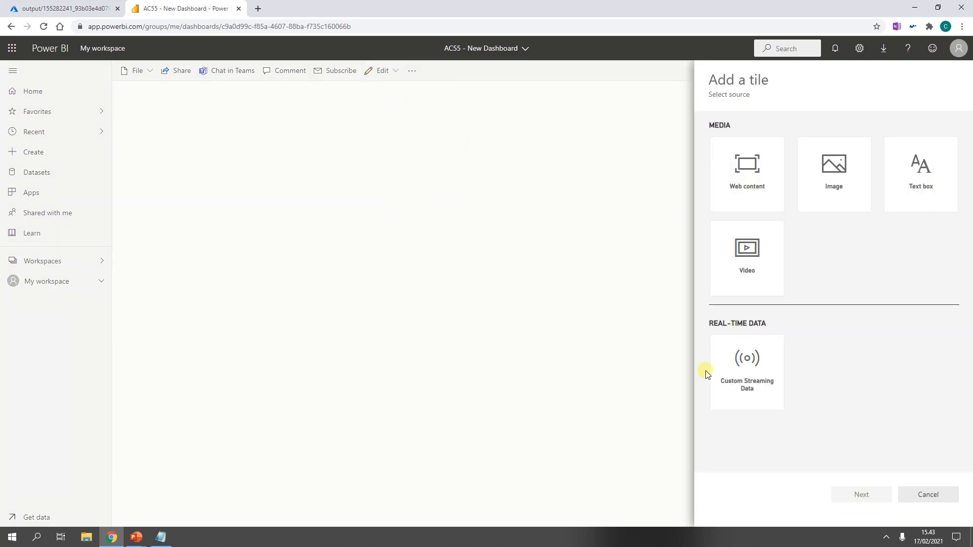
left_click(748, 361)
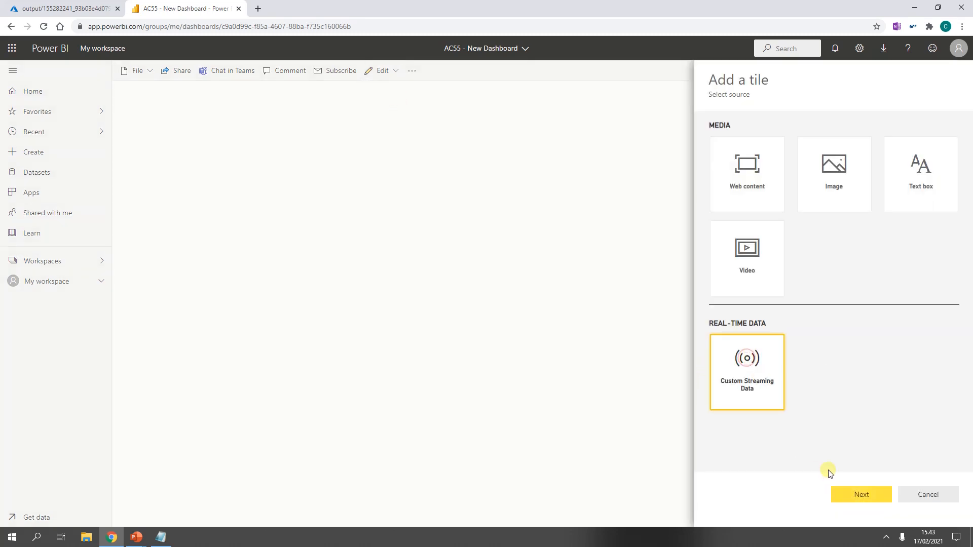
left_click(865, 496)
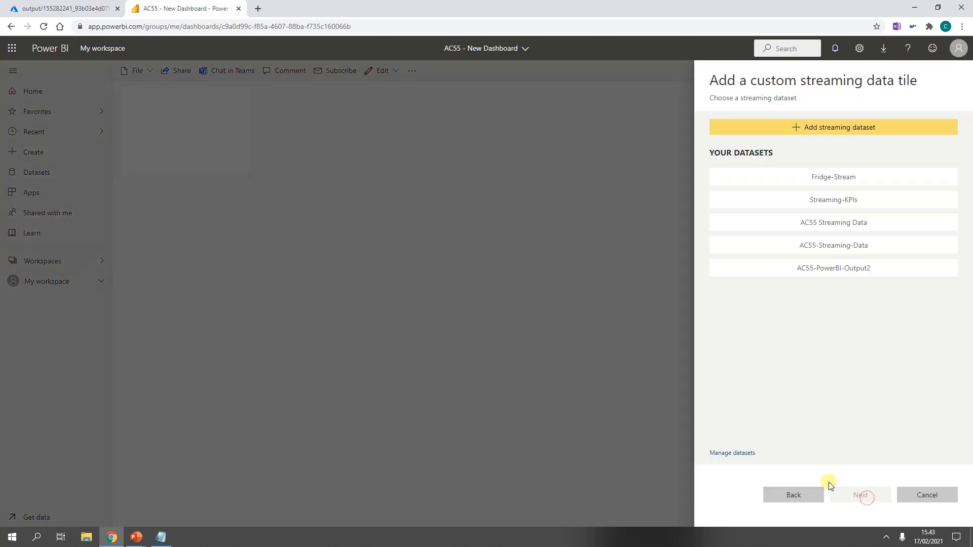
left_click(845, 272)
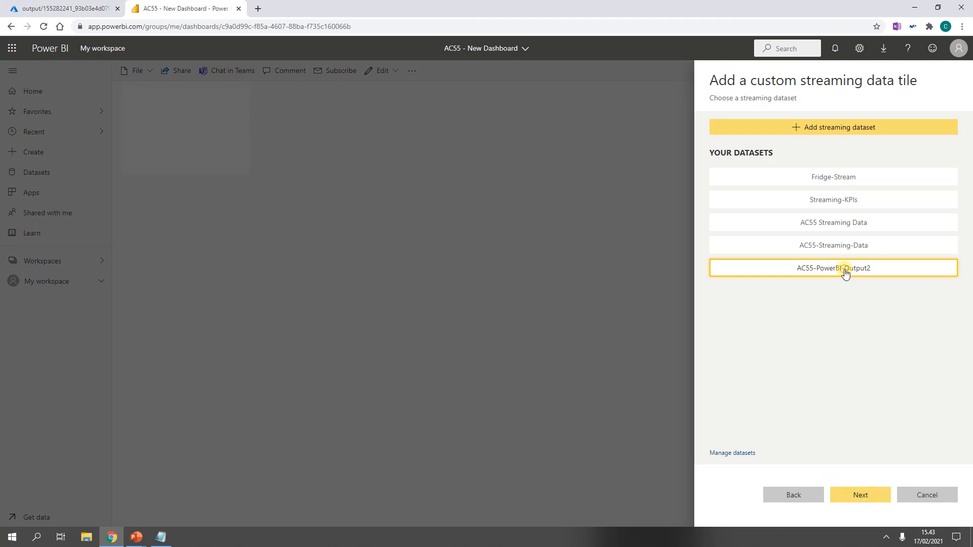
left_click(861, 501)
Step: Design the tile as a clustered bar chart with mac on the axis and AVG_Temperature as the value
left_click(777, 154)
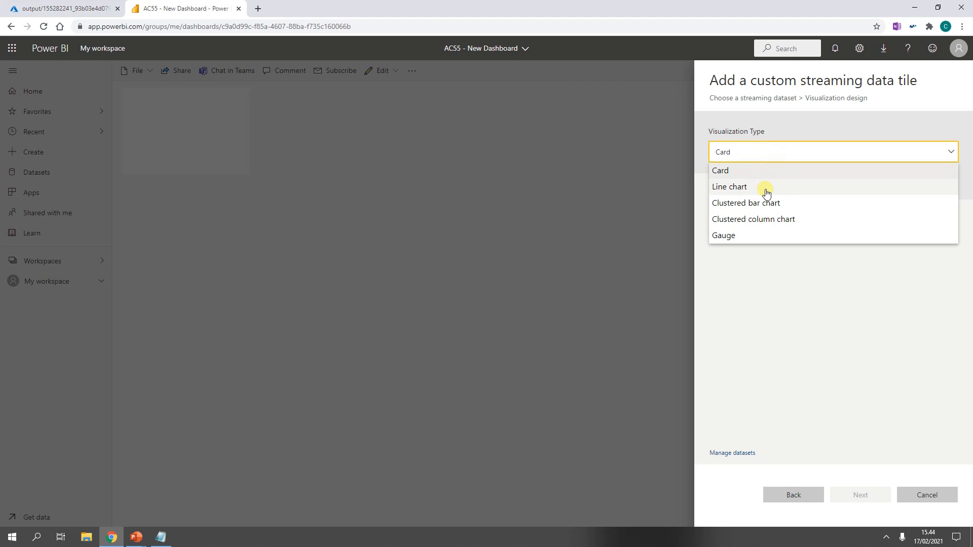
left_click(781, 204)
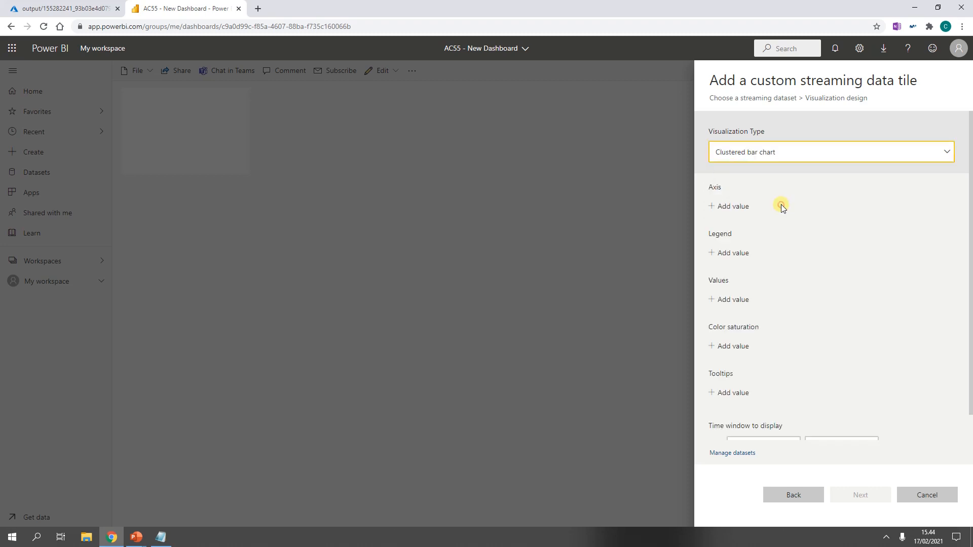
left_click(740, 208)
left_click(741, 210)
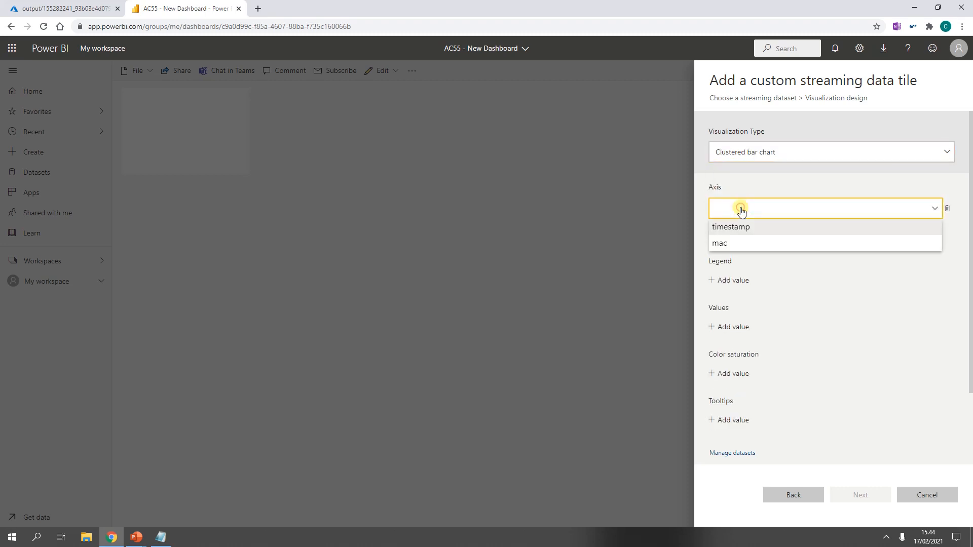
left_click(735, 245)
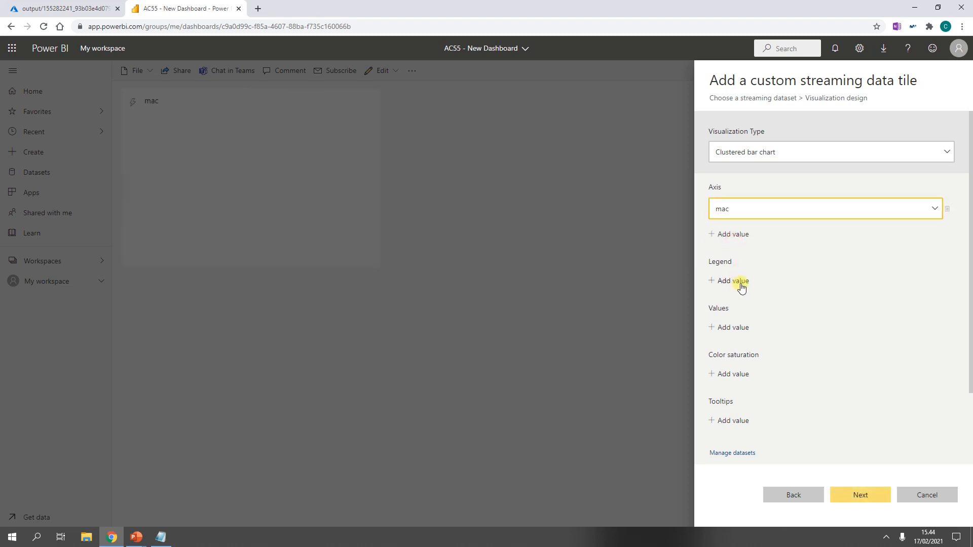
left_click(740, 330)
left_click(740, 330)
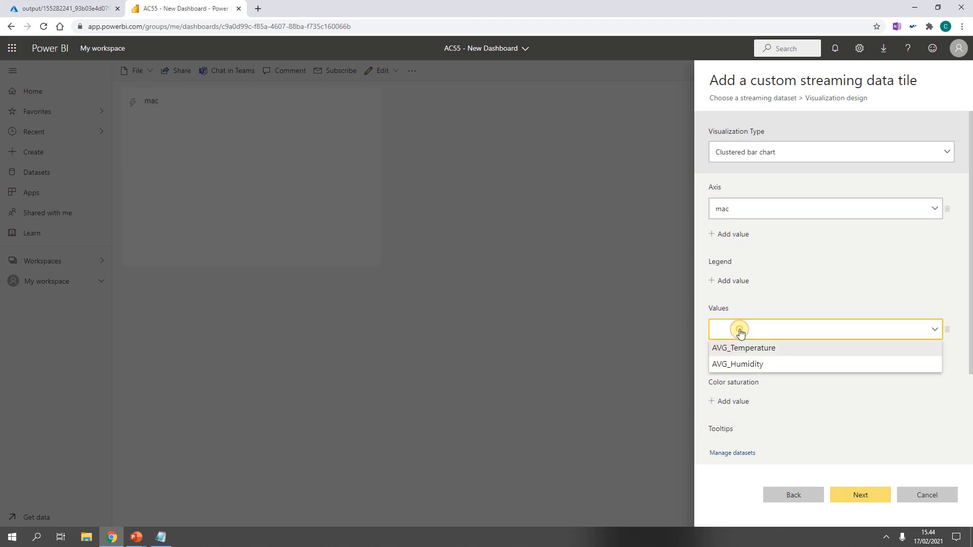
left_click(744, 350)
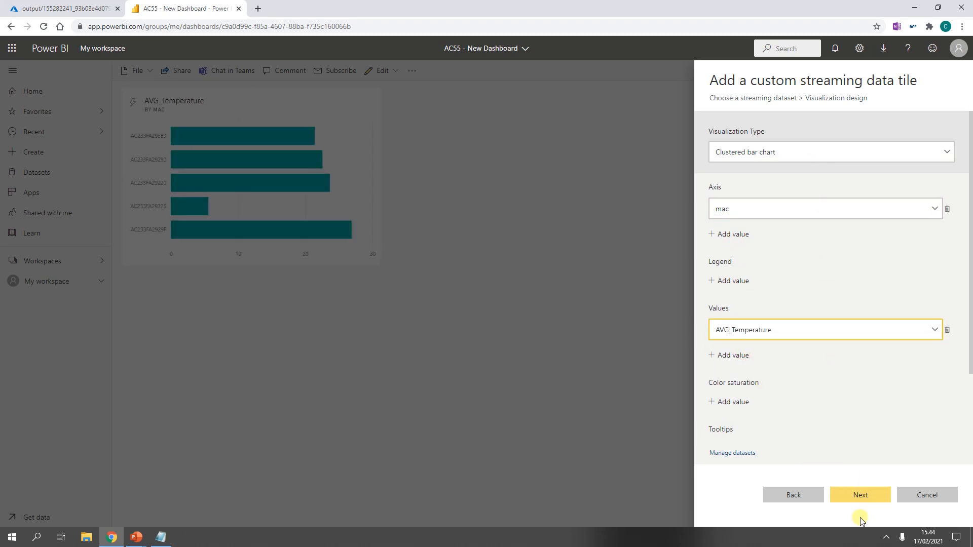
left_click(860, 493)
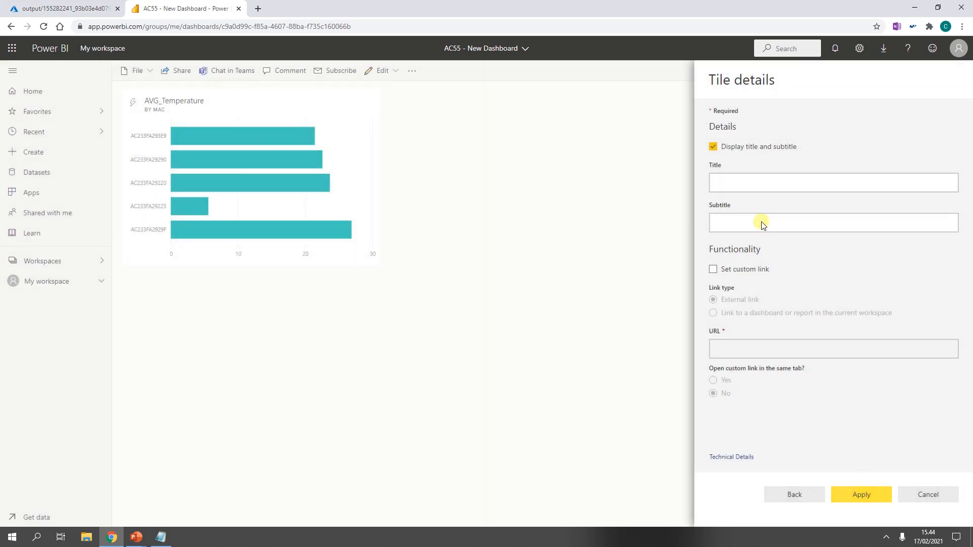
Step: Title the tile Temp by Mac (Room) with the subtitle Celsius
left_click(747, 188)
type("Tem")
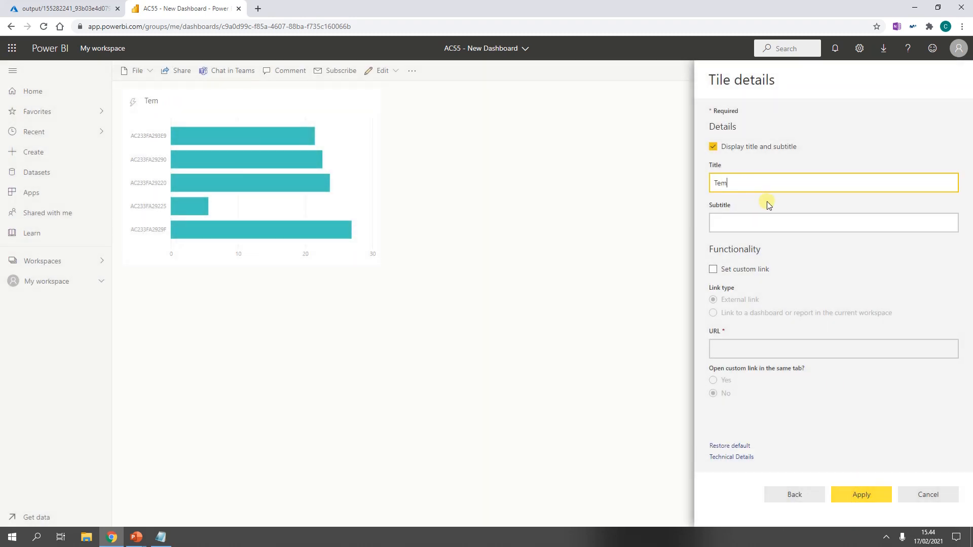
type("p by Mac(Room")
key("Tab")
type("C")
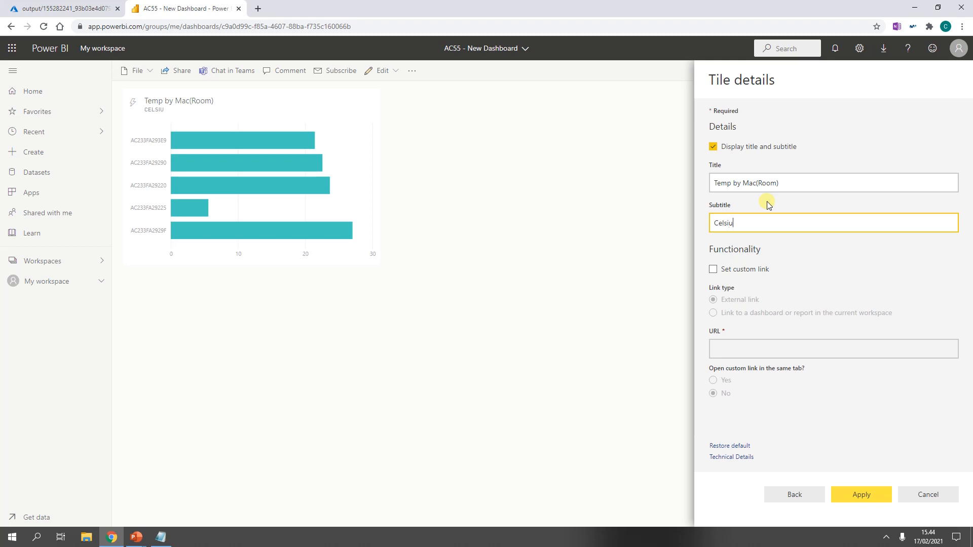
left_click(757, 183)
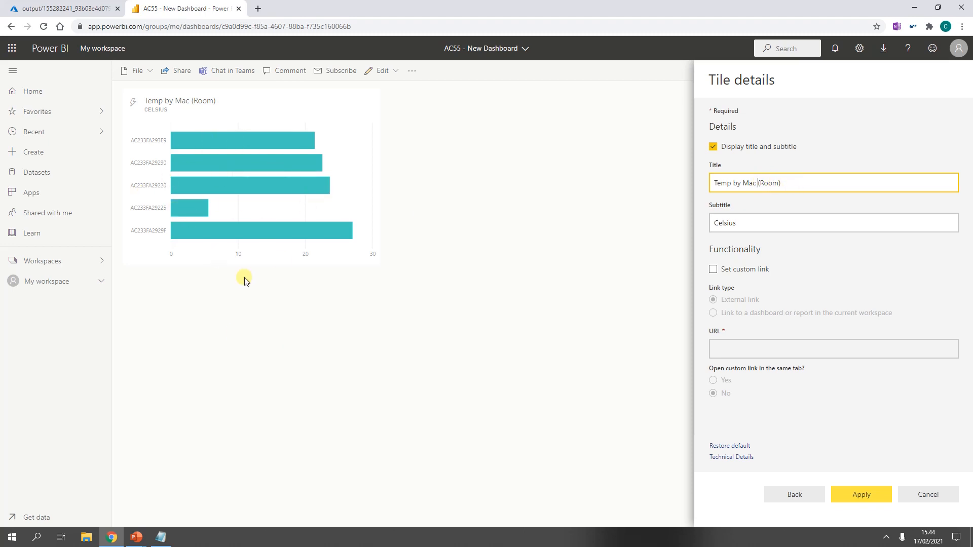
Step: Apply the bar chart tile and start another custom streaming data tile from the AC55-PowerBI-Output2 dataset
left_click(861, 495)
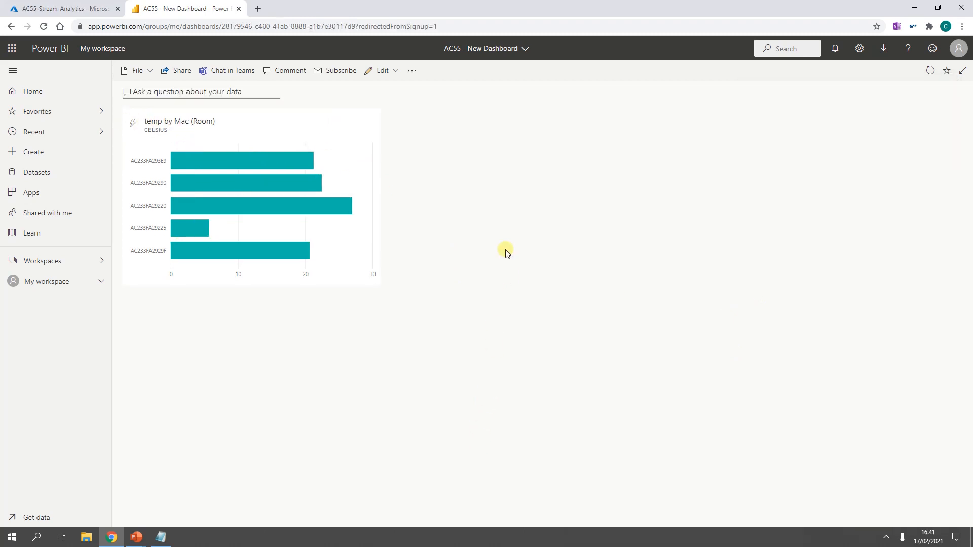
left_click(396, 72)
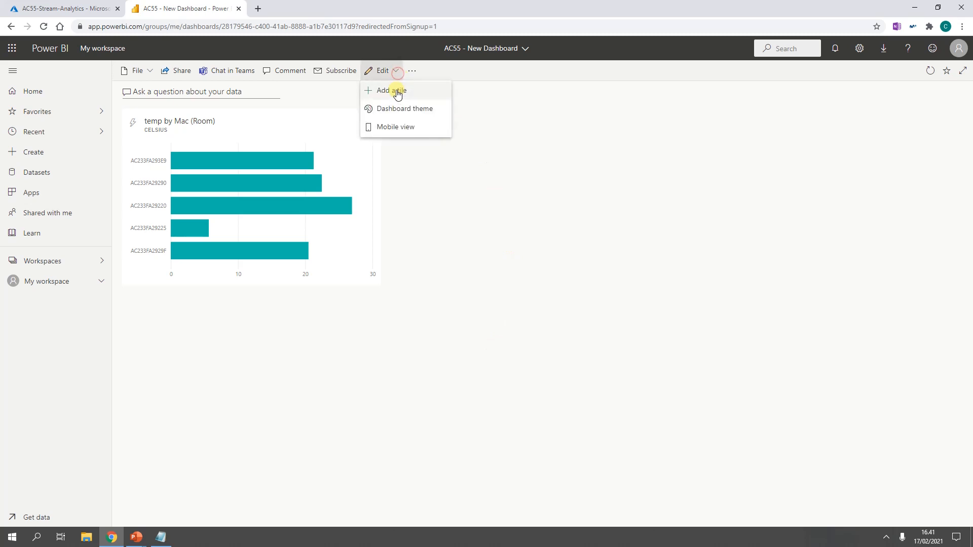
left_click(396, 90)
left_click(752, 366)
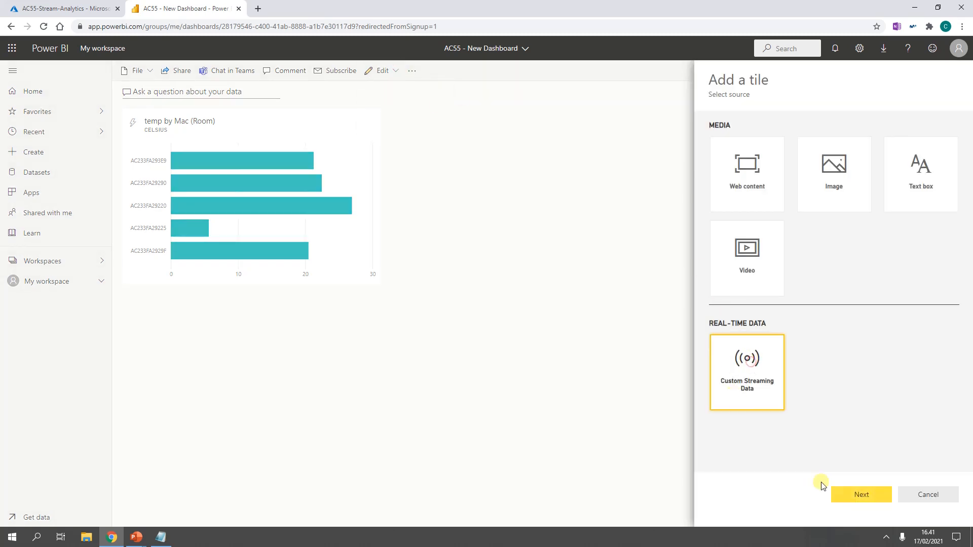
left_click(860, 494)
left_click(833, 272)
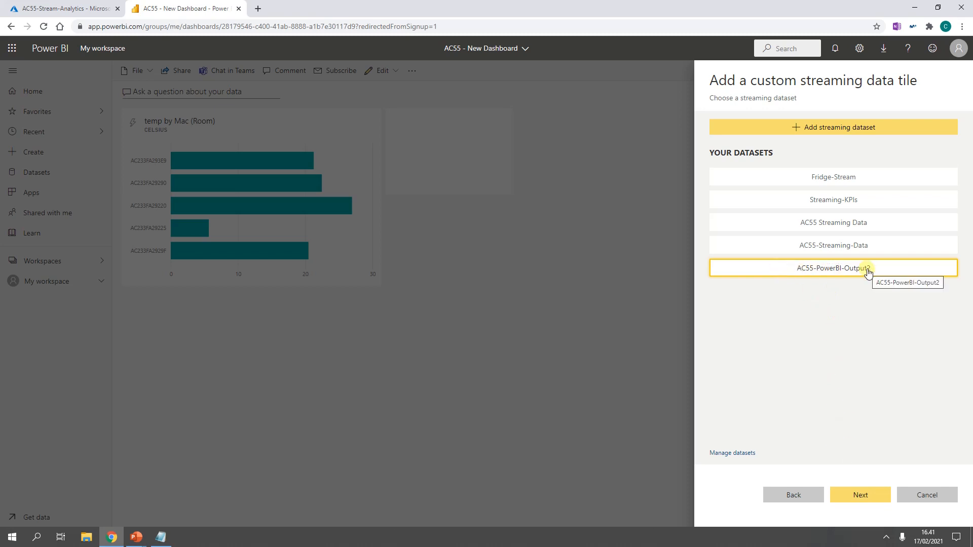
left_click(860, 496)
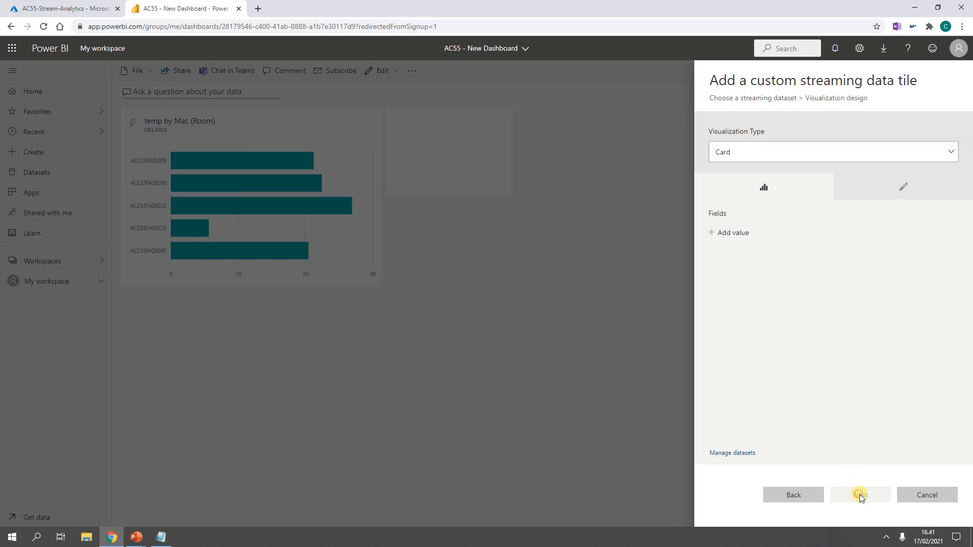
Step: Design the new tile as a line chart with Timestamp on the axis and mac as the legend
left_click(765, 155)
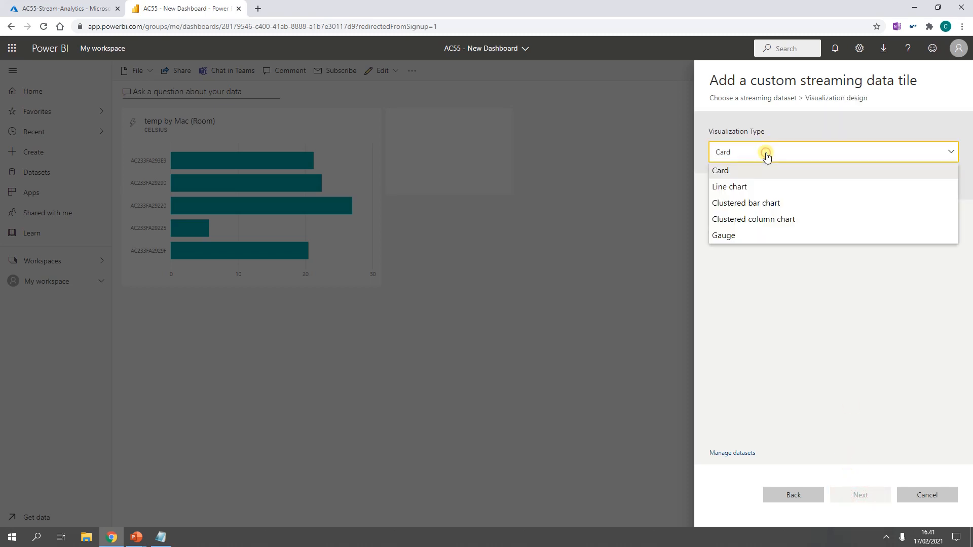
left_click(753, 191)
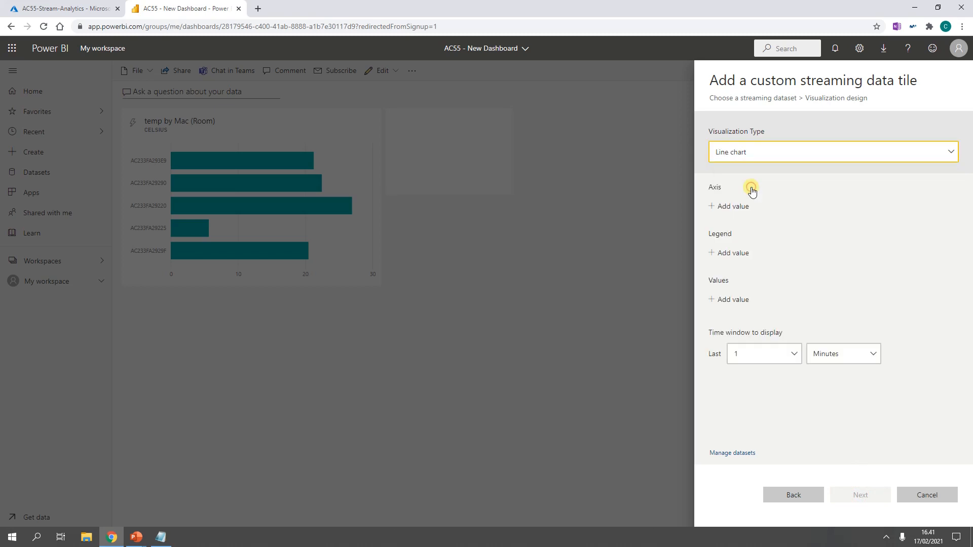
left_click(739, 212)
left_click(739, 209)
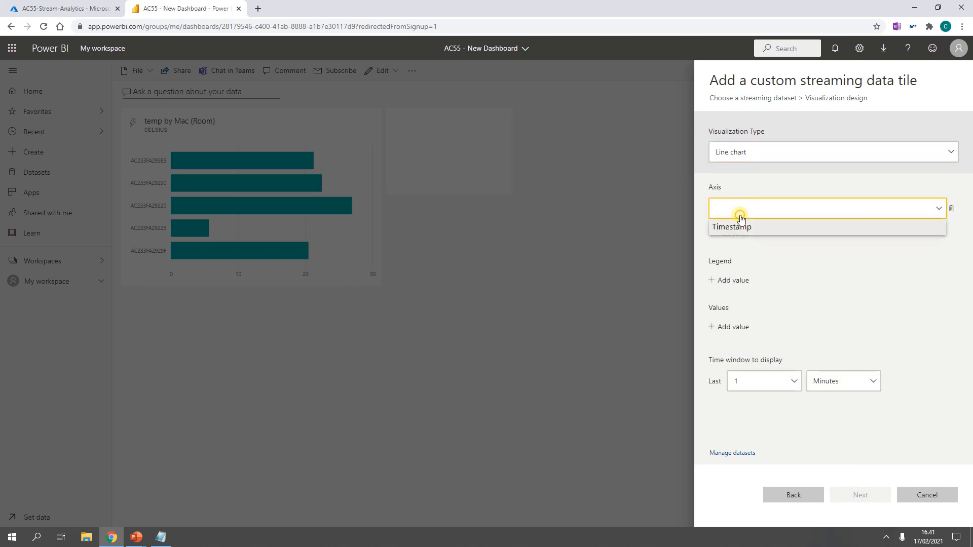
left_click(739, 229)
left_click(738, 281)
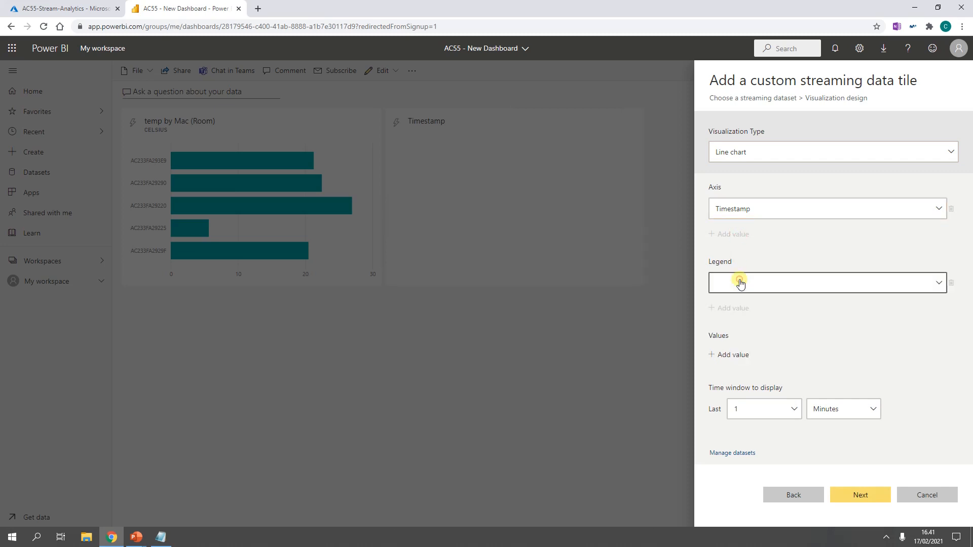
left_click(740, 286)
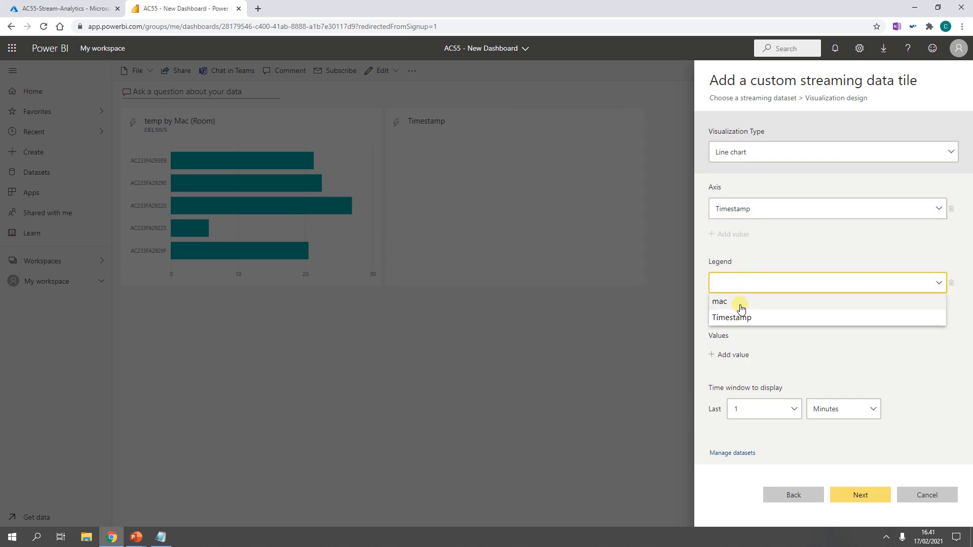
left_click(742, 307)
Step: Set the line chart's value to AVG_Humidity and its time window to the last 60 minutes
left_click(741, 355)
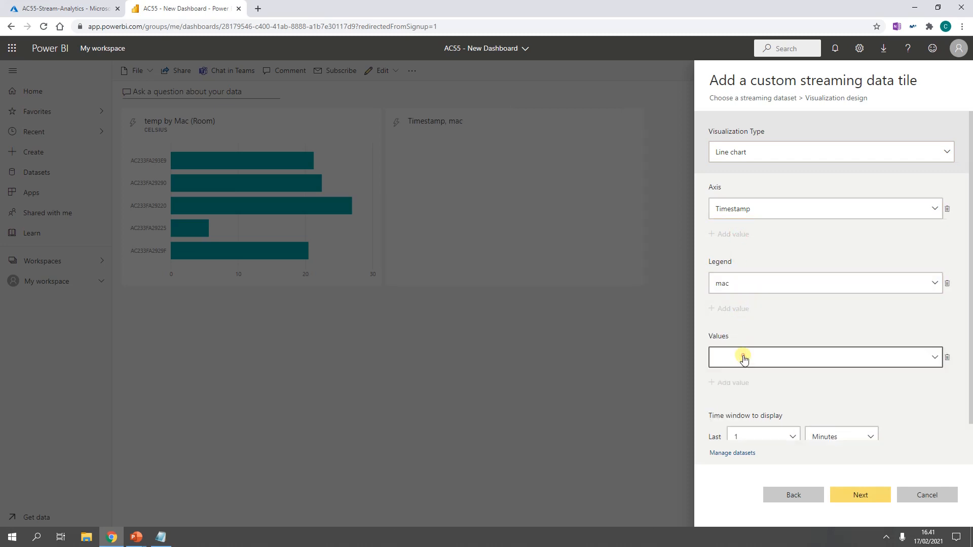
left_click(744, 360)
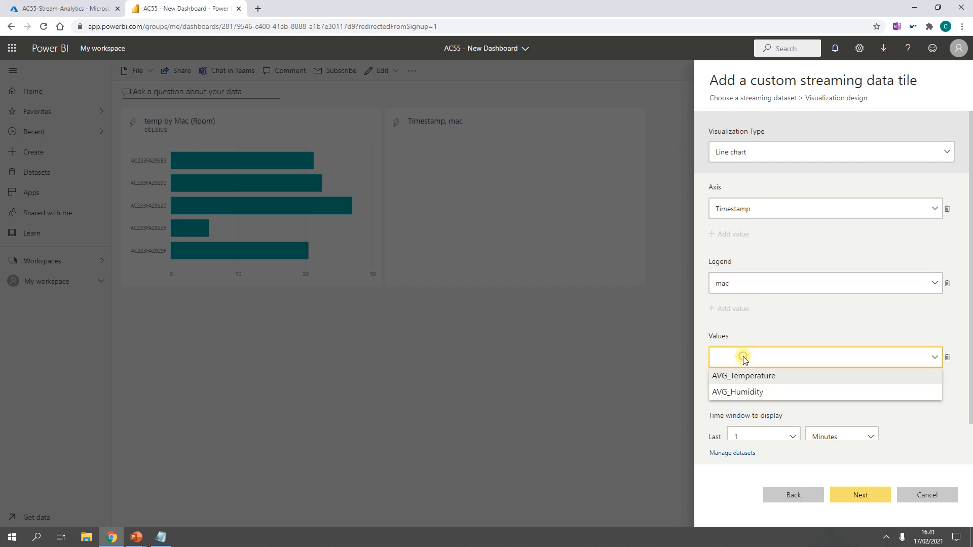
left_click(751, 391)
scroll(755, 392, "down", 1)
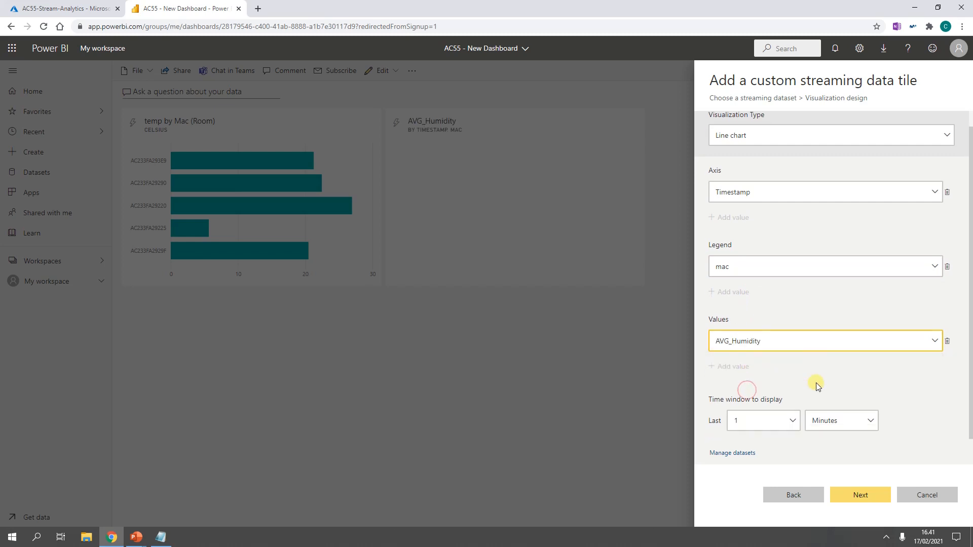
left_click(770, 422)
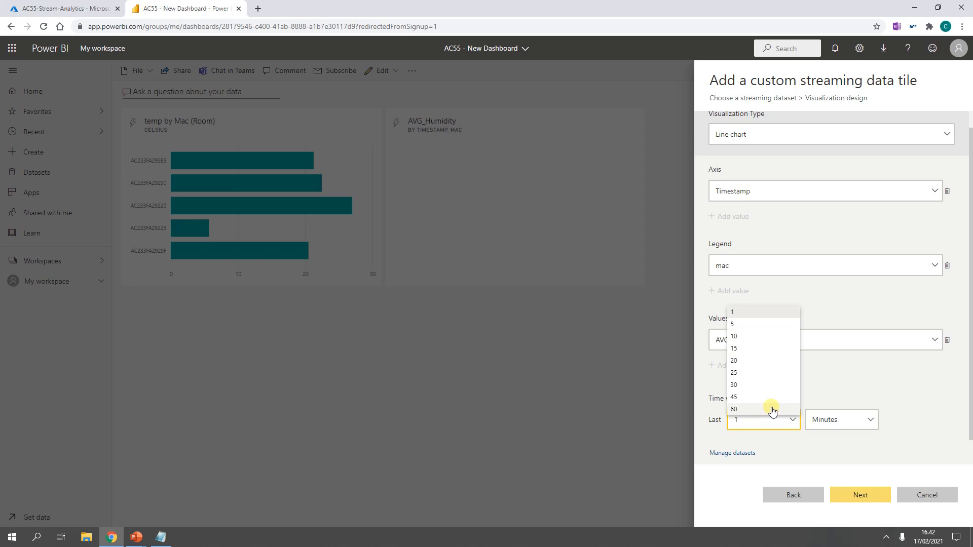
left_click(771, 410)
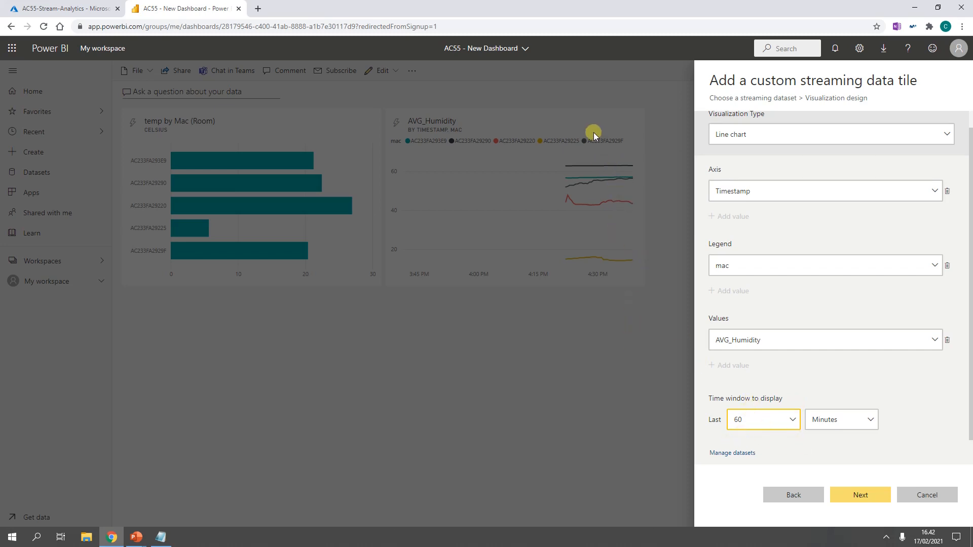
Step: Title the tile Humidity by Mac (Room) with the subtitle %
left_click(857, 492)
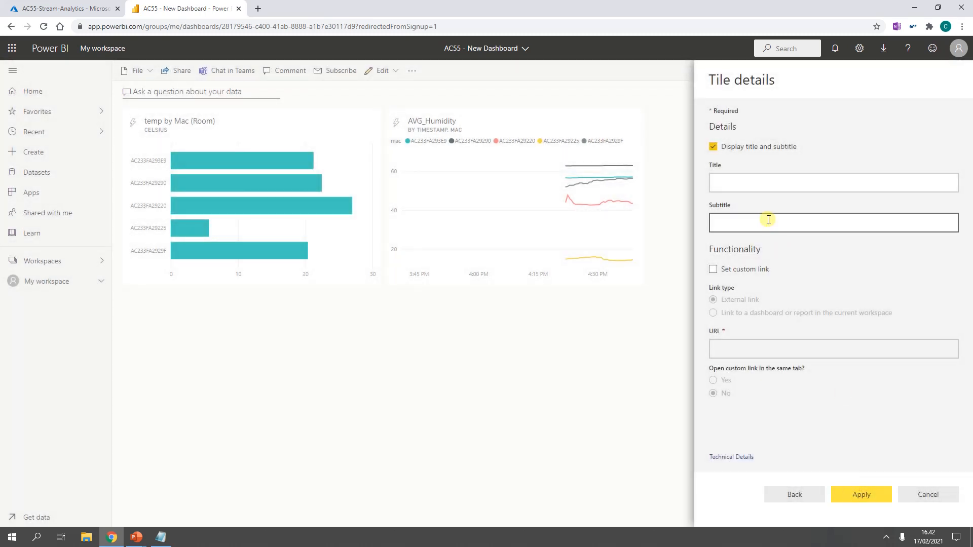
left_click(789, 182)
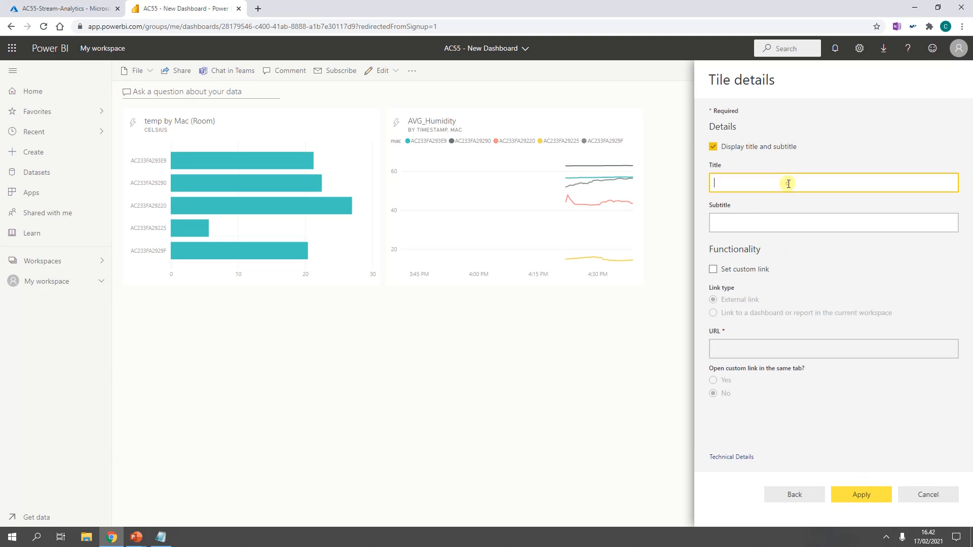
type("Humidity by Mac (")
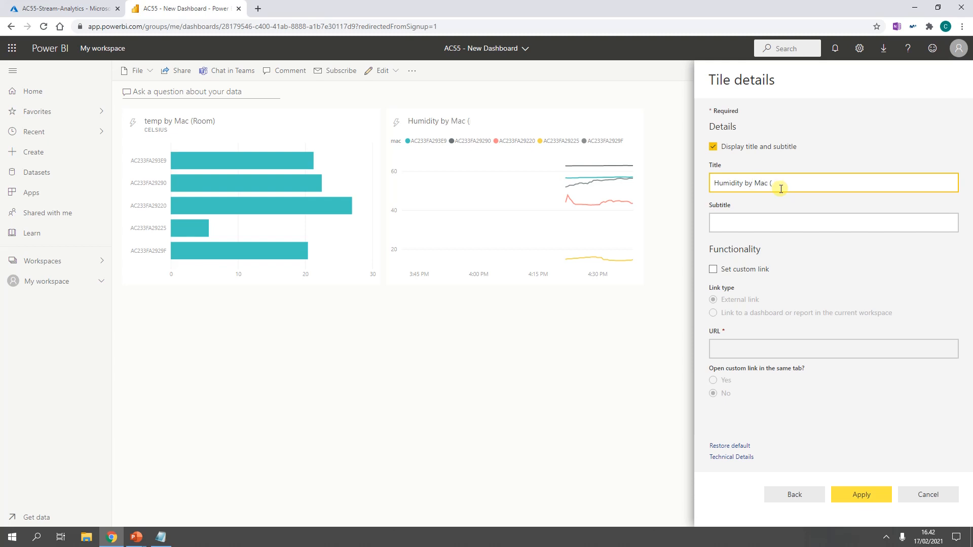
type("Room)")
key("Tab")
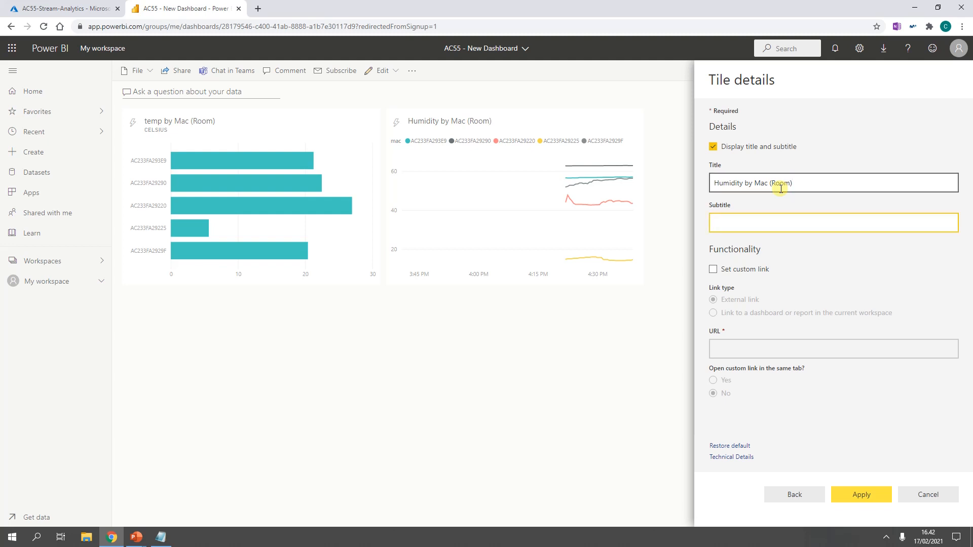
type("%")
left_click(868, 502)
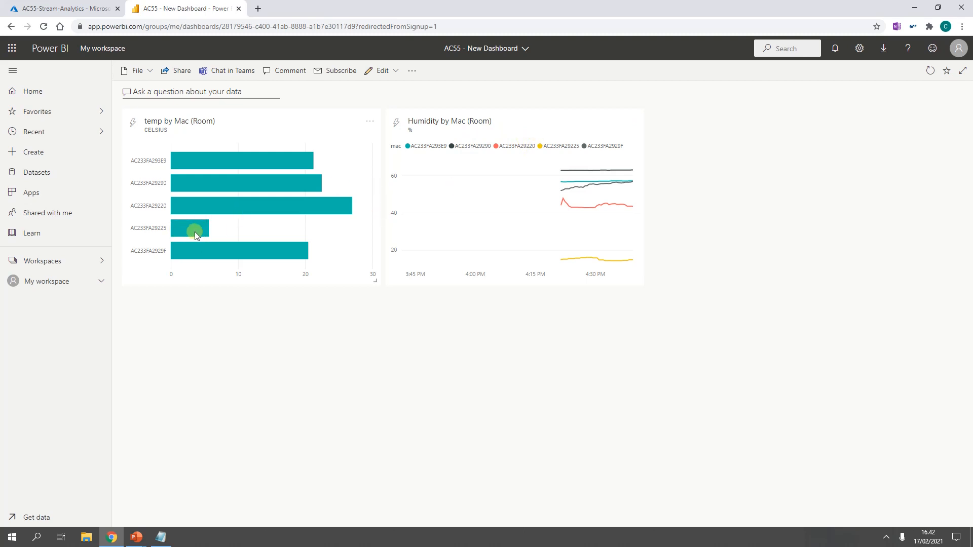
Step: Pin the Humidity by Mac (Room) tile into the dashboard's phone view layout
mouse_move(186, 226)
left_click(398, 73)
left_click(394, 129)
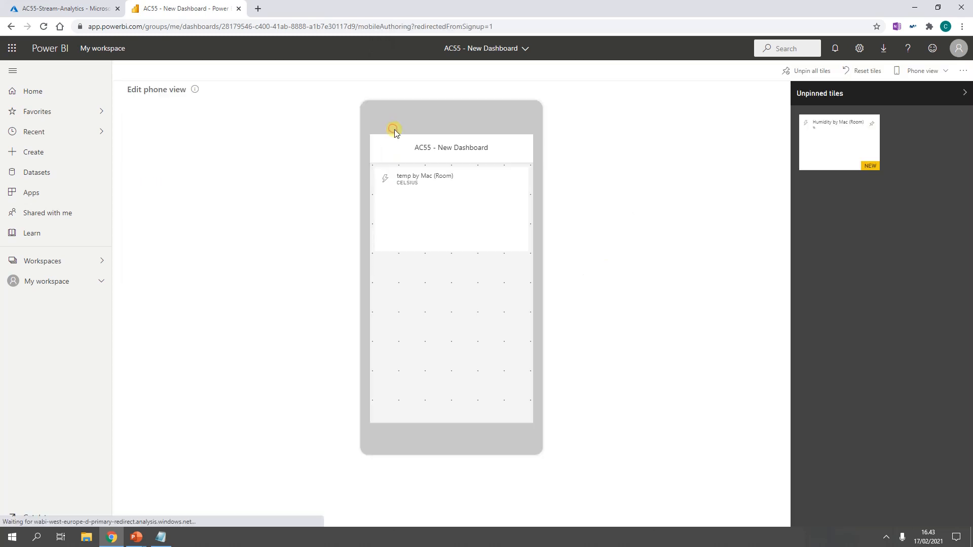
left_click(872, 128)
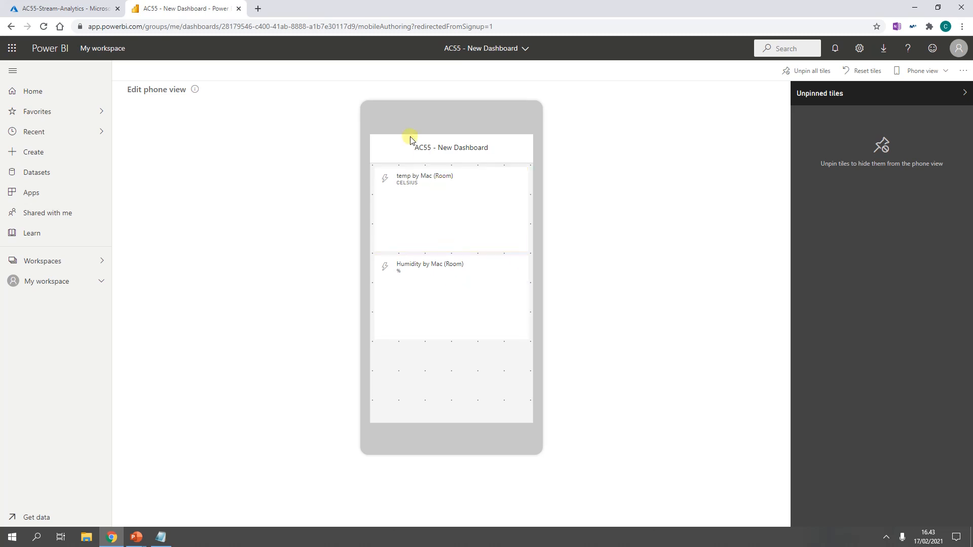
Step: Return the dashboard to web view and switch to the PowerPoint slide show
left_click(931, 71)
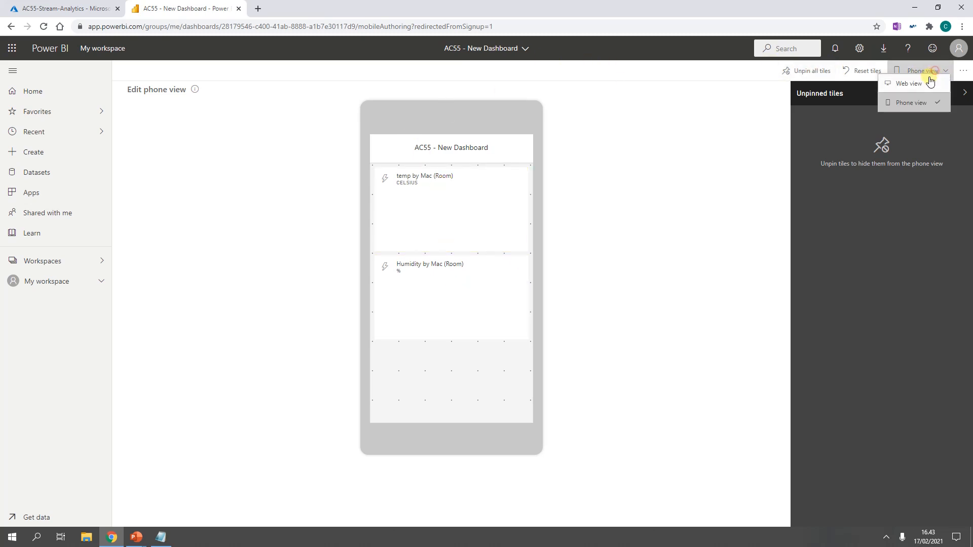
left_click(921, 83)
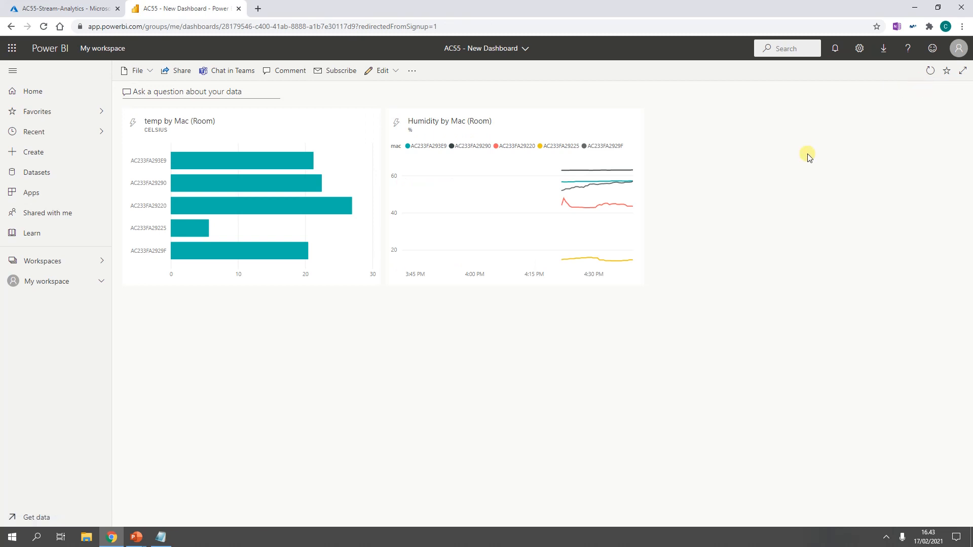
key("alt+Tab")
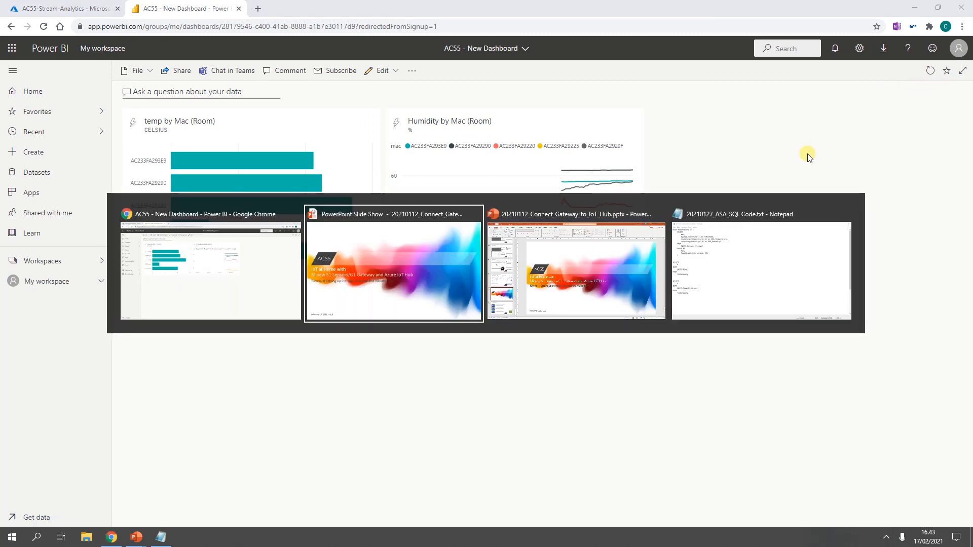